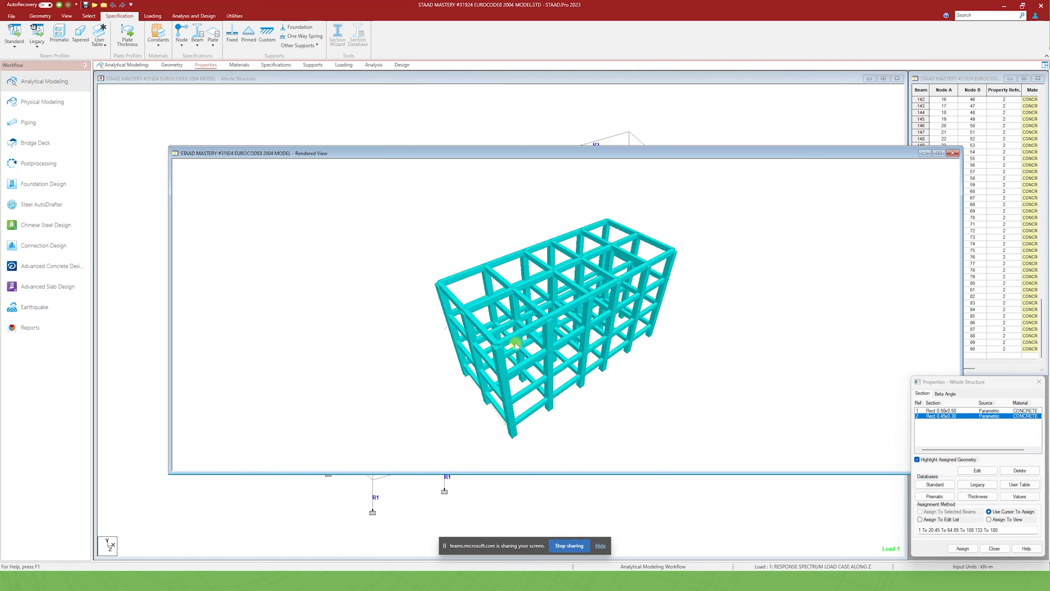
Close the rendered view and display the material assignments on the whole structure
left_click(952, 153)
left_click(234, 65)
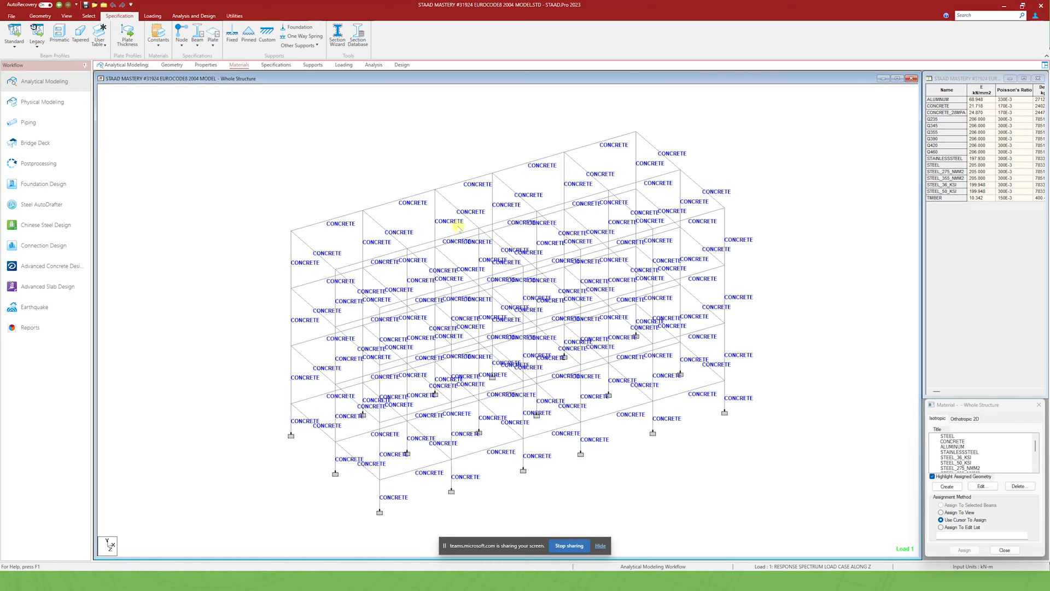
Review the stiffness reduction and rigid diaphragm specifications, with the structure turned to a side elevation
left_click(282, 66)
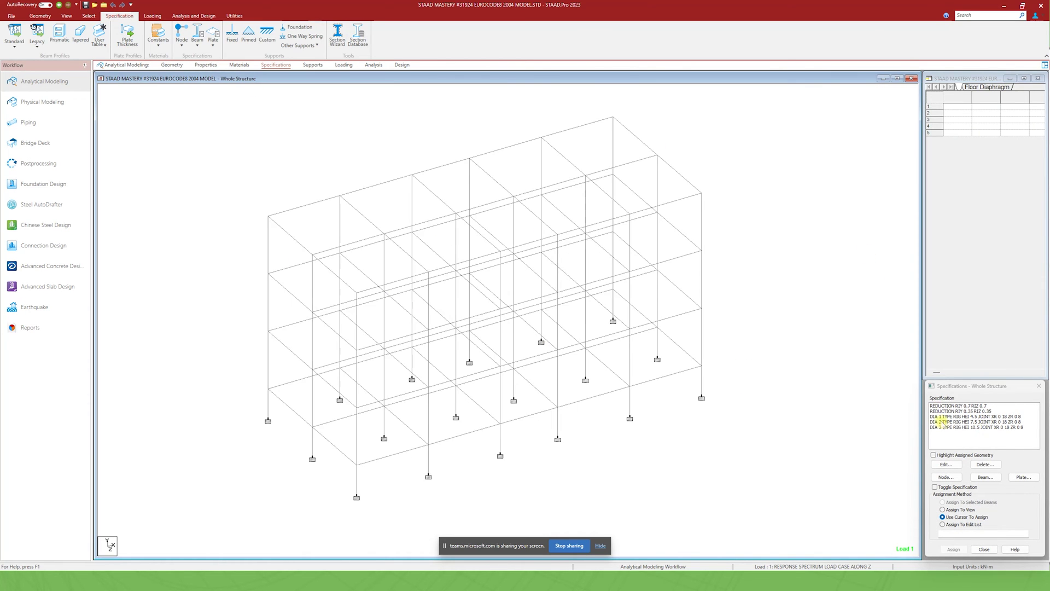
left_click(955, 406)
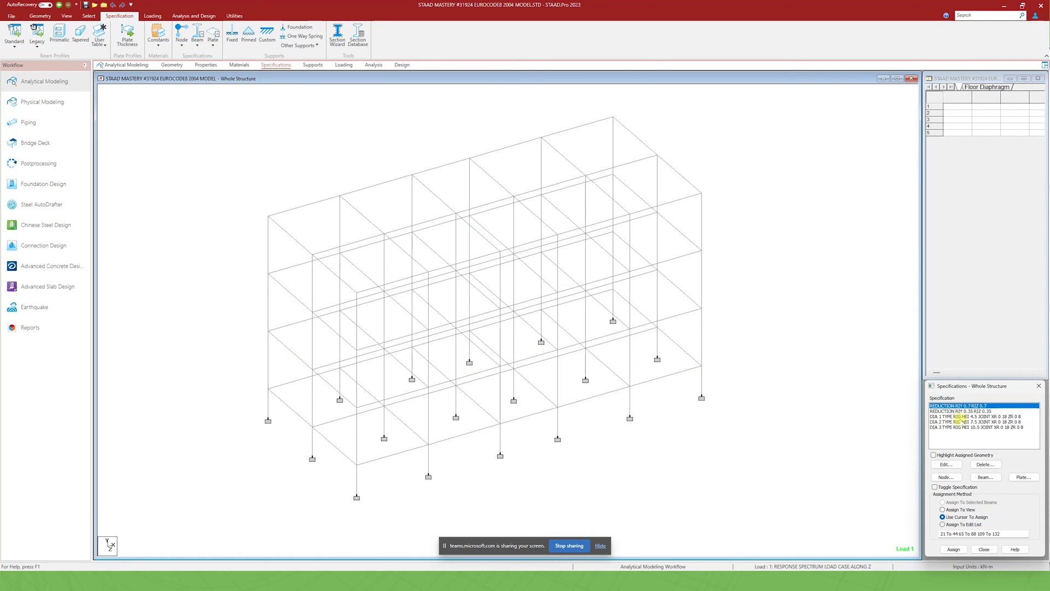
left_click(961, 427)
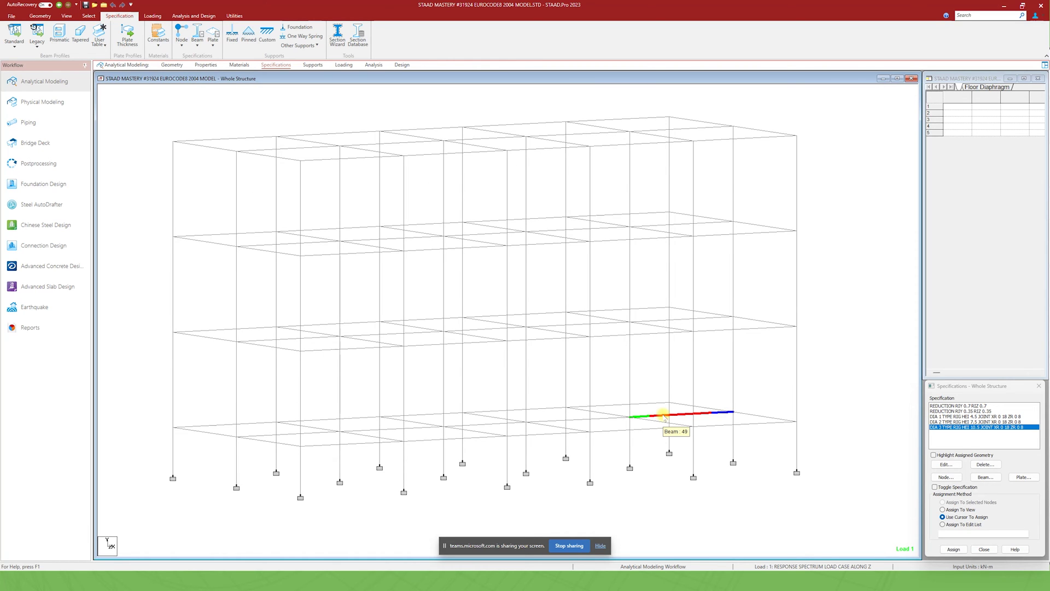
left_click(957, 316)
left_click(780, 295)
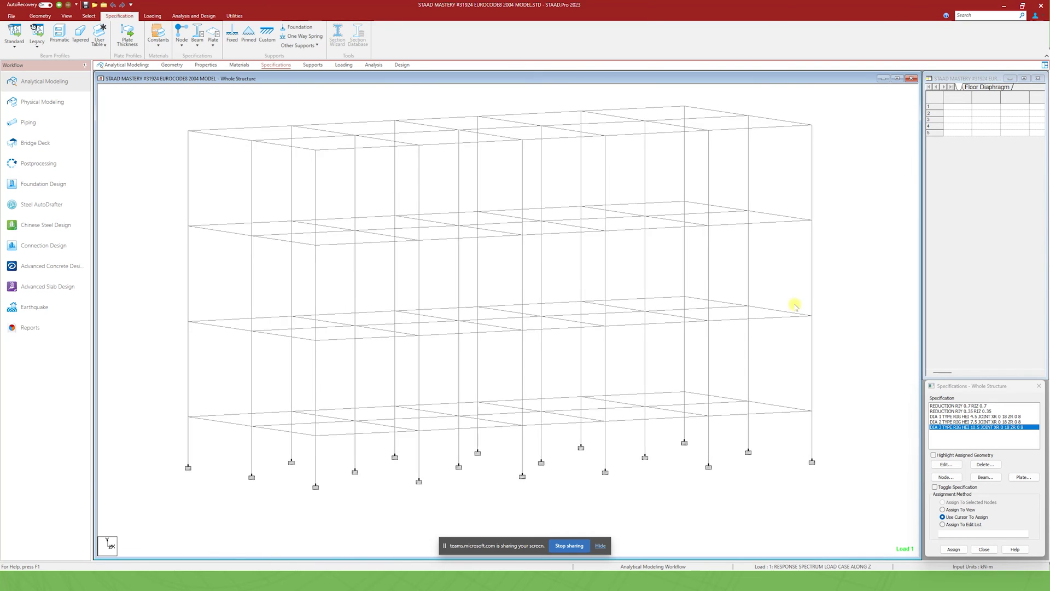
key("Up")
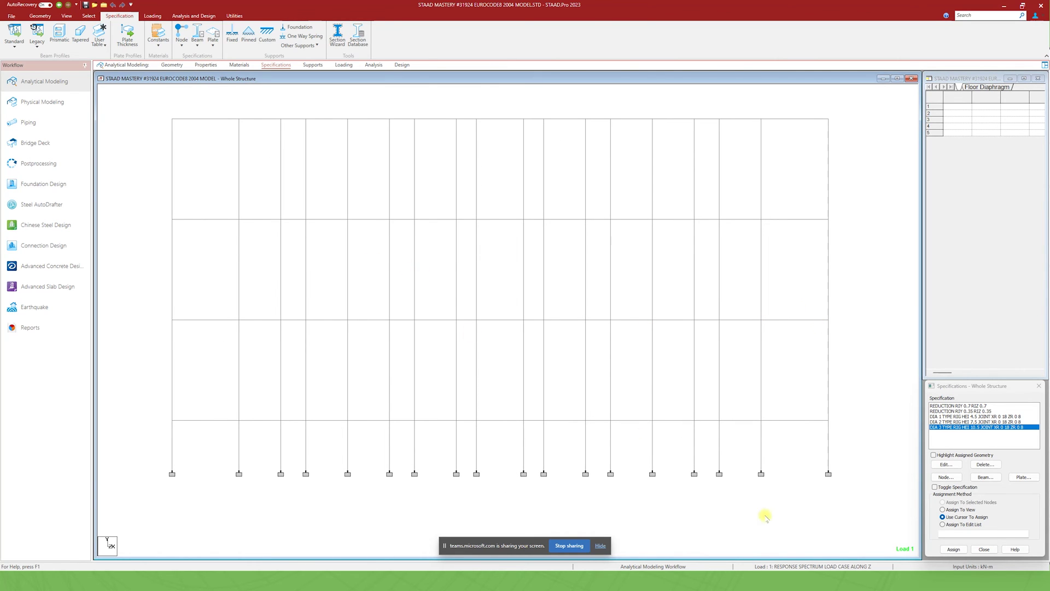
Point out the floor levels in the side elevation and the first rigid diaphragm specification with freehand marks
mouse_move(840, 415)
left_mouse_down()
mouse_move(605, 403)
mouse_move(277, 433)
mouse_move(700, 443)
mouse_move(840, 415)
left_mouse_up()
mouse_move(839, 316)
left_mouse_down()
mouse_move(325, 290)
mouse_move(155, 317)
mouse_move(837, 321)
left_mouse_up()
mouse_move(833, 216)
left_mouse_down()
mouse_move(816, 215)
mouse_move(830, 224)
left_mouse_up()
mouse_move(839, 115)
left_mouse_down()
mouse_move(163, 114)
mouse_move(465, 140)
mouse_move(785, 133)
mouse_move(839, 116)
left_mouse_up()
mouse_move(958, 419)
left_mouse_down()
mouse_move(931, 418)
mouse_move(956, 422)
left_mouse_up()
left_click_drag(625, 129, 696, 106)
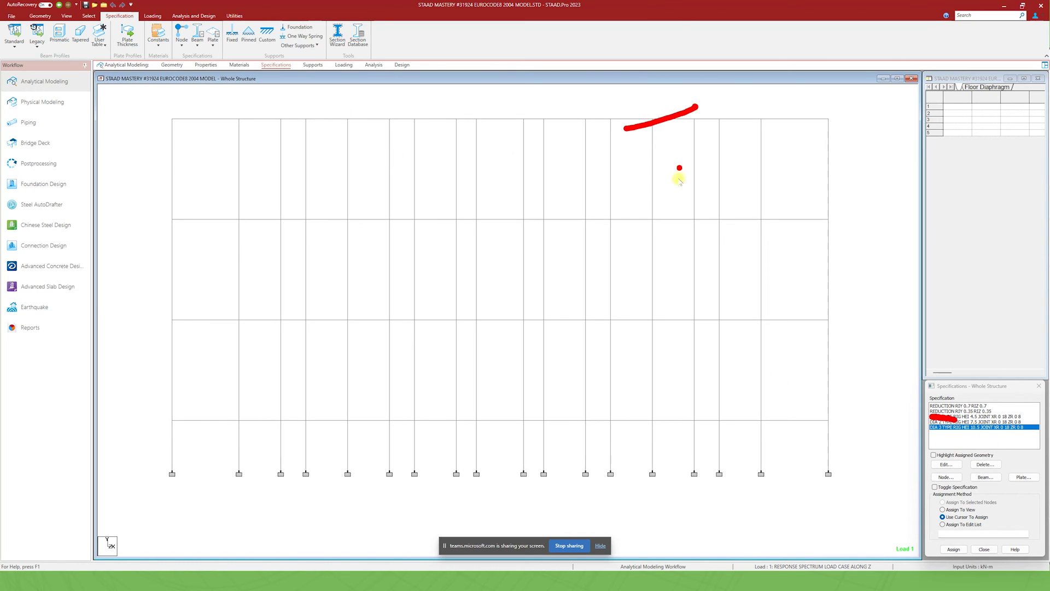
left_click_drag(644, 224, 693, 203)
left_click_drag(647, 327, 678, 316)
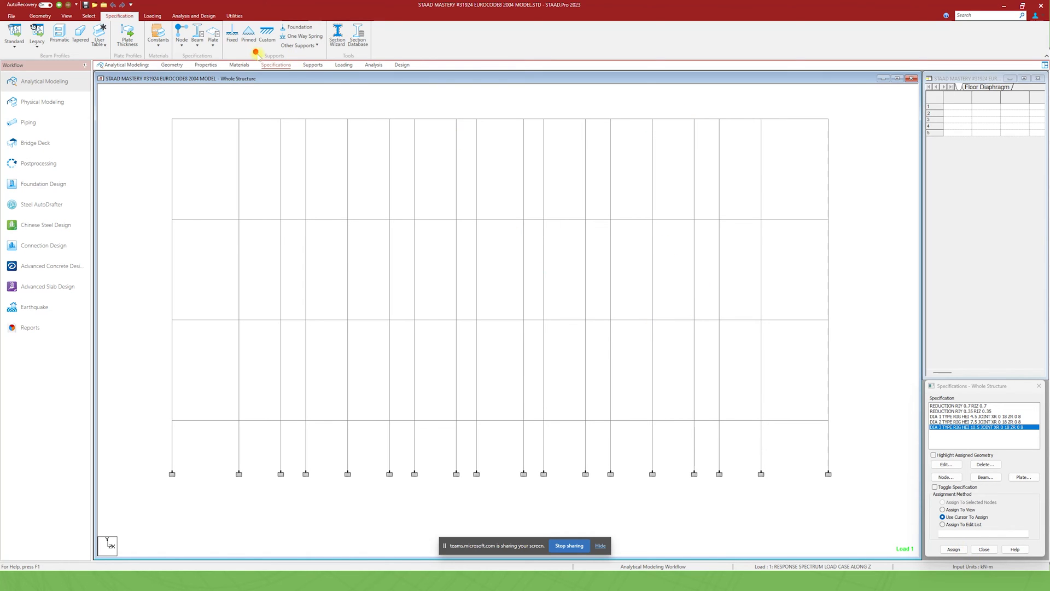
Examine the support assignments at the column bases with the structure tilted back to a 3D view
left_click(310, 65)
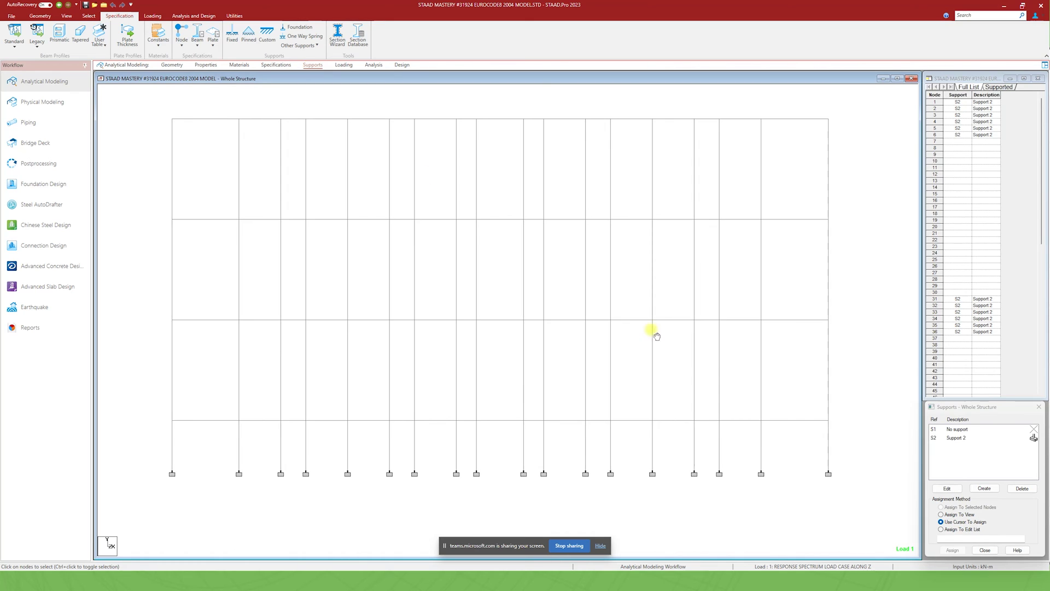
key("Down")
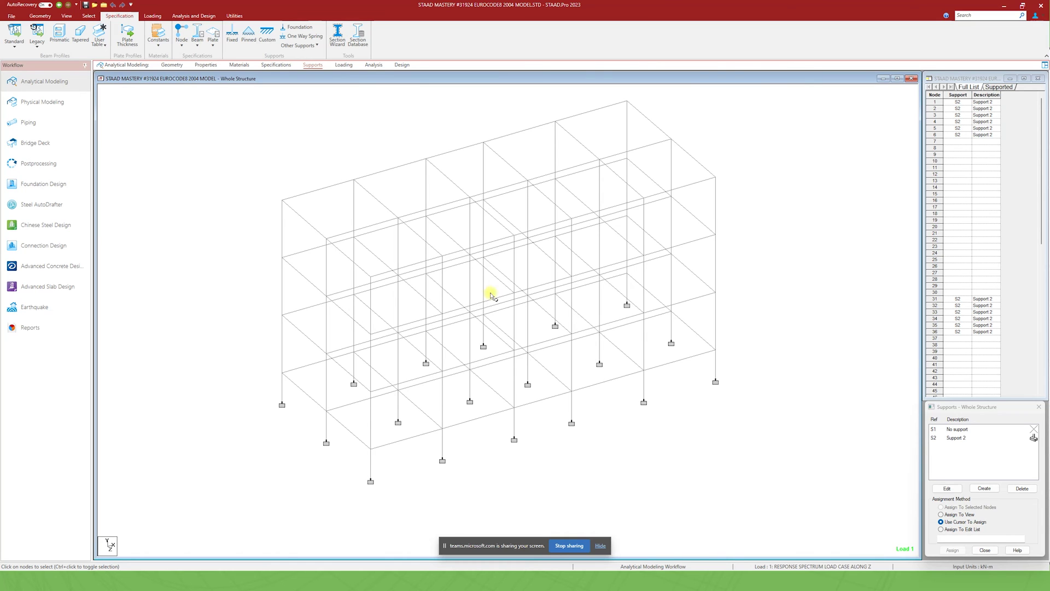
Open the load definitions and expand the reference load R1 MASS MODEL to list its load items
left_click(343, 65)
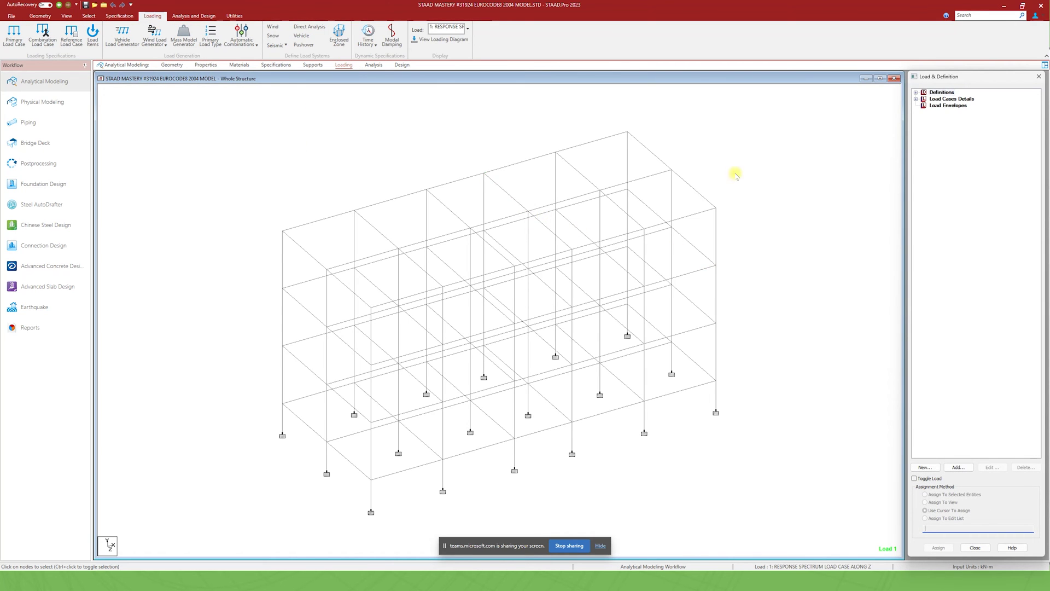
scroll(687, 295, "down", 1)
middle_click_drag(700, 344, 680, 322)
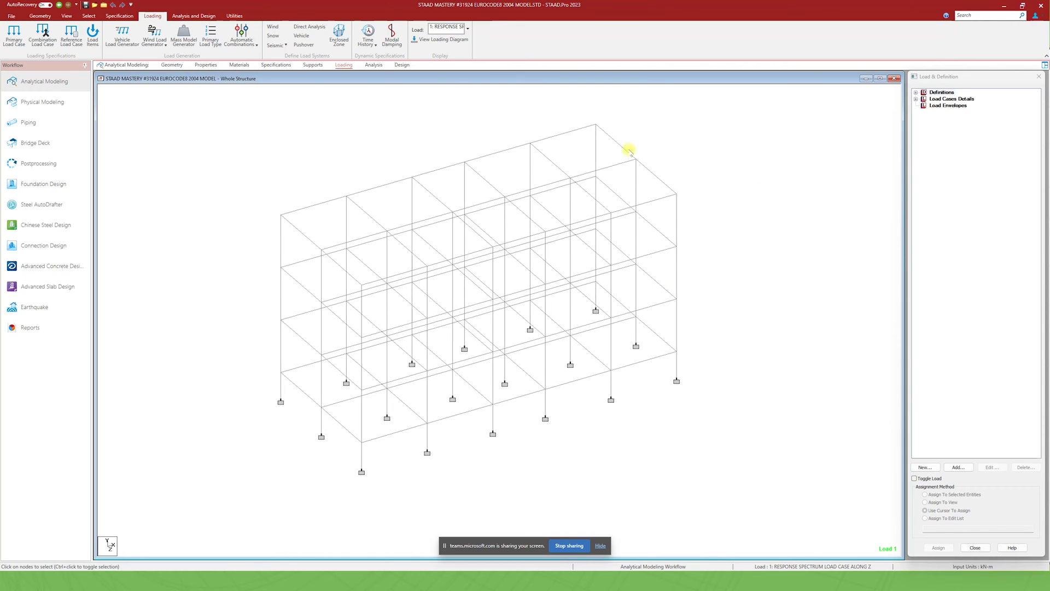
left_click(922, 93)
left_click(916, 92)
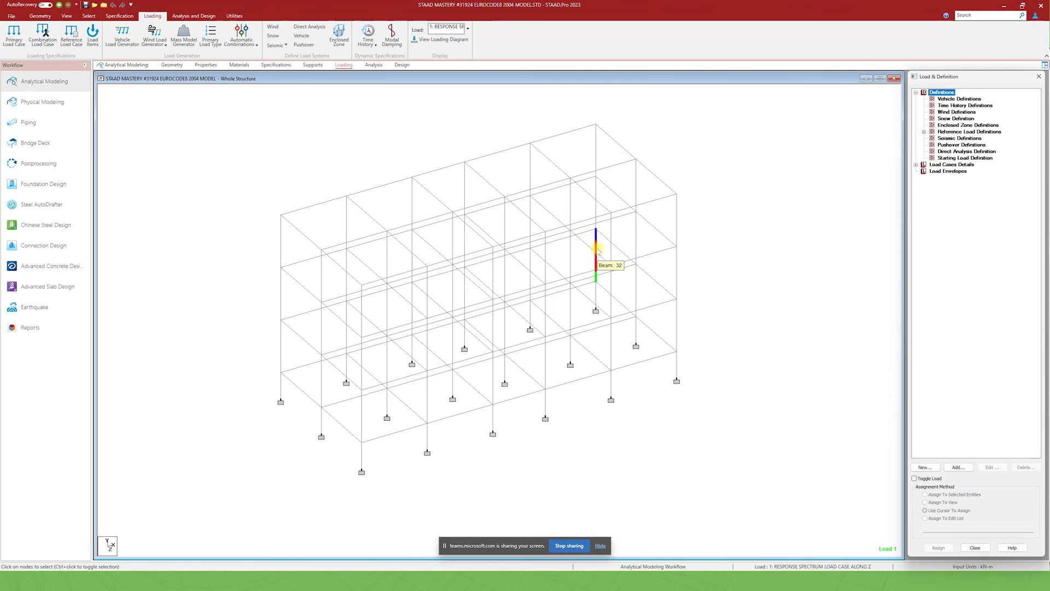
left_click(971, 132)
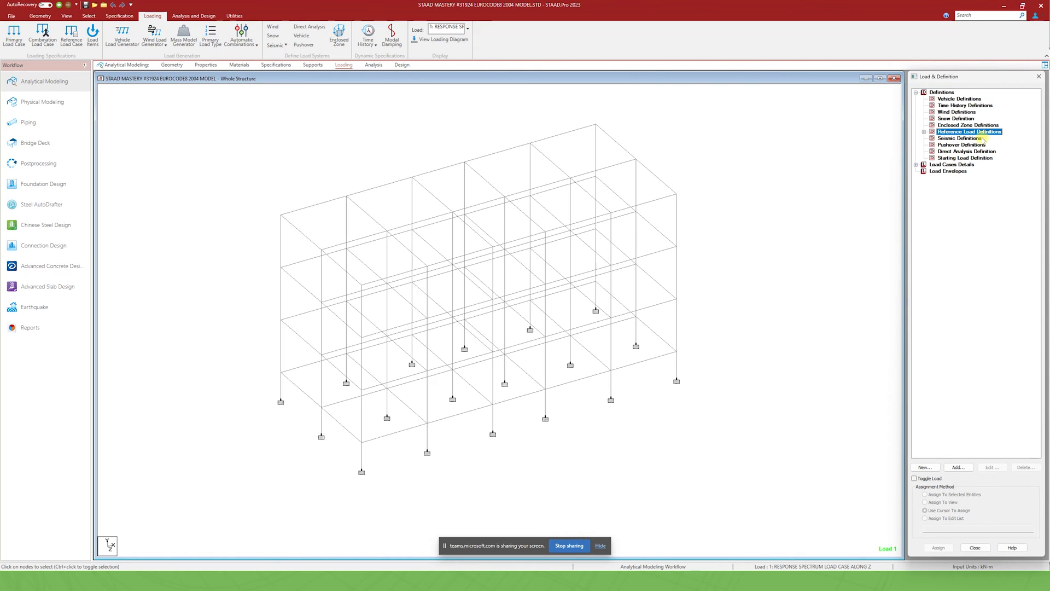
left_click(924, 132)
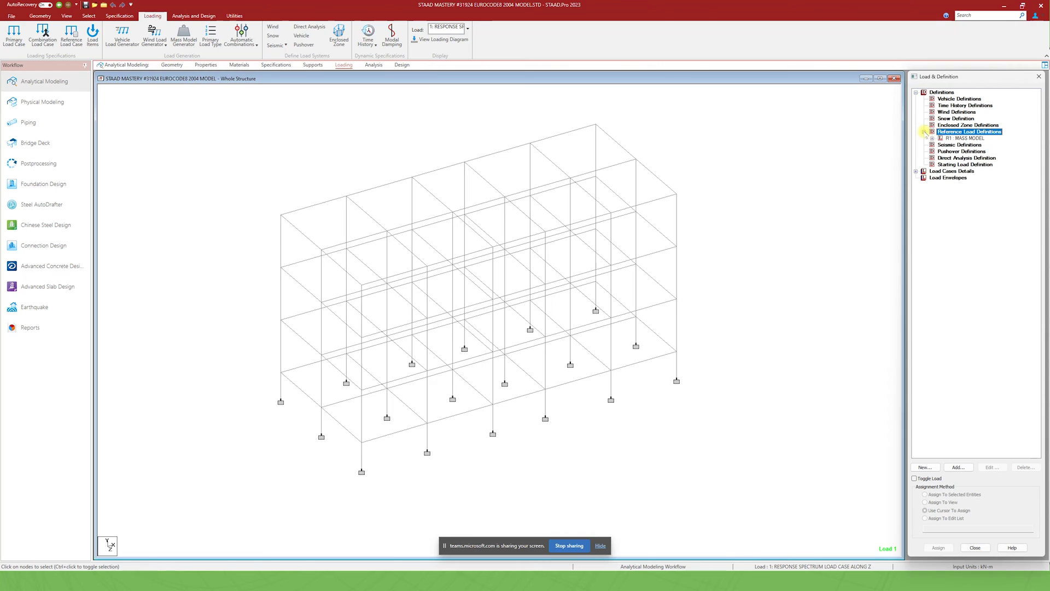
left_click(958, 139)
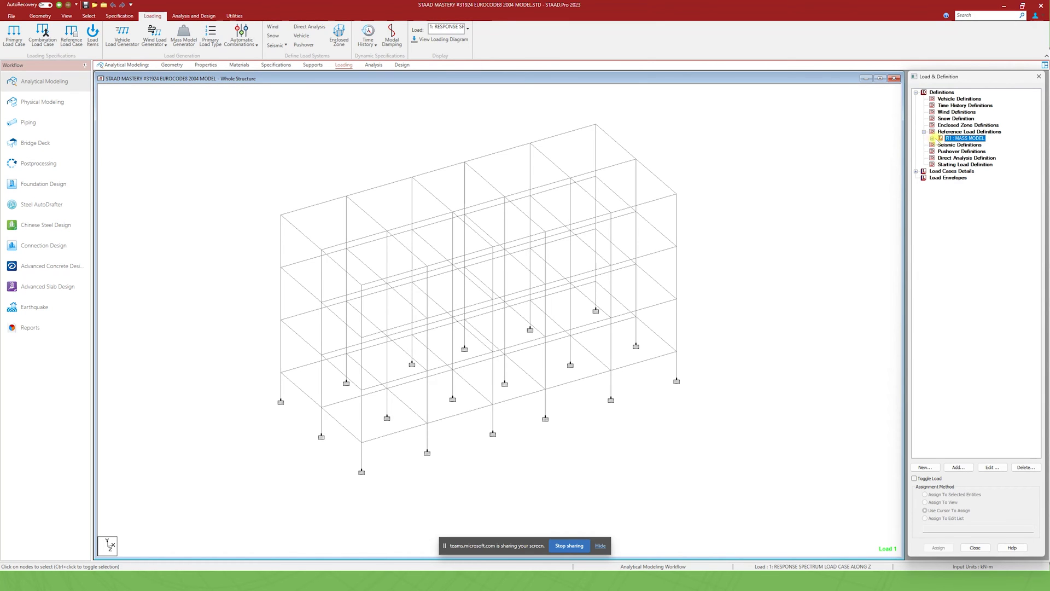
left_click(932, 139)
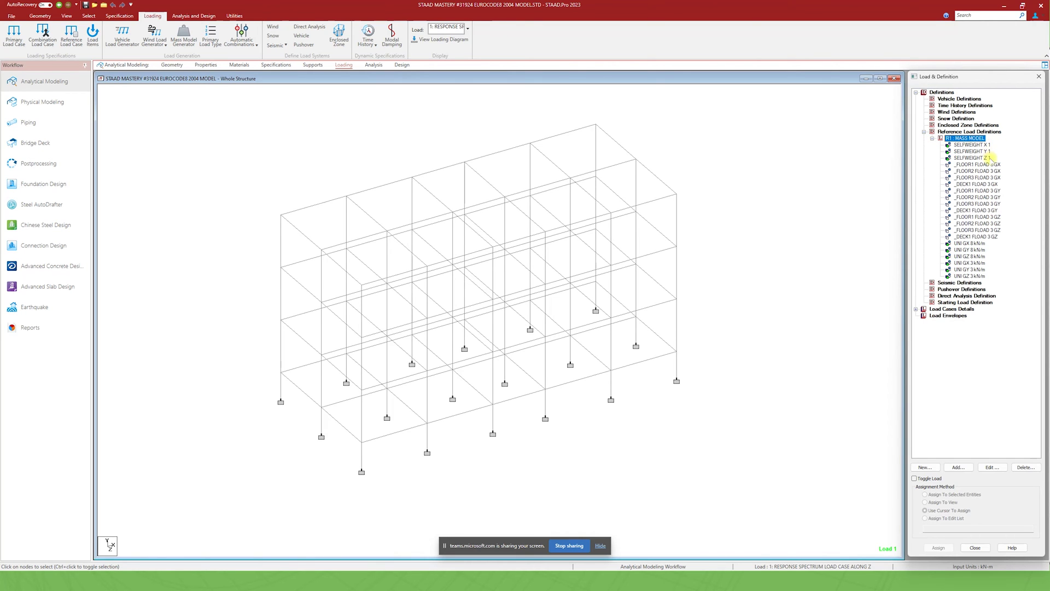
Display the self-weight items of the R1 mass model on the structure, then return to its title and clear the beam selection
key("Down")
key("Down")
key("Down")
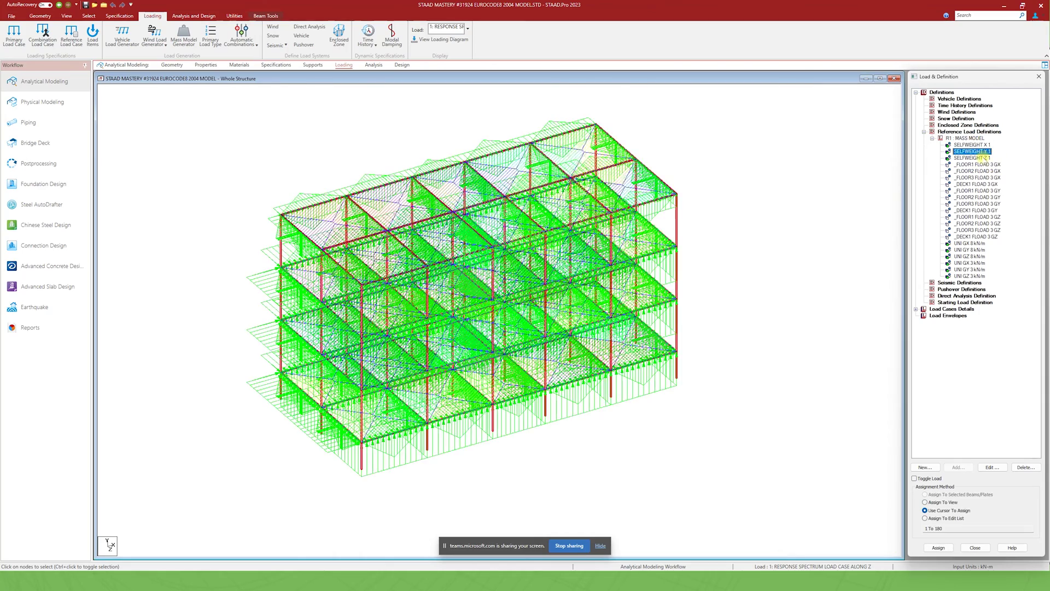
left_click(968, 138)
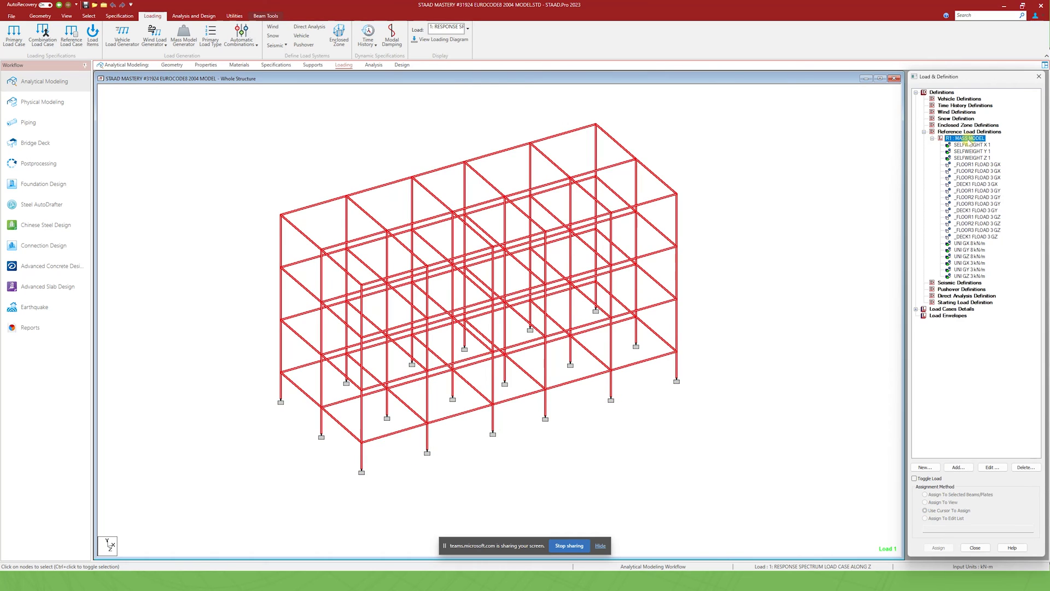
left_click(699, 242)
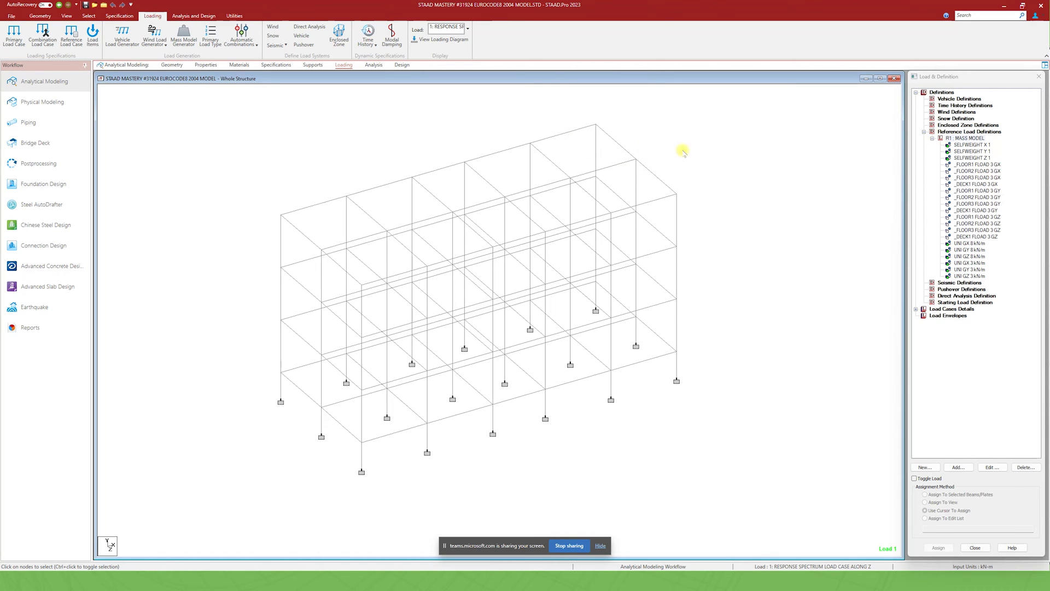
Compare the self-weight items in the X, Y and Z directions of the R1 mass model
scroll(556, 343, "up", 1)
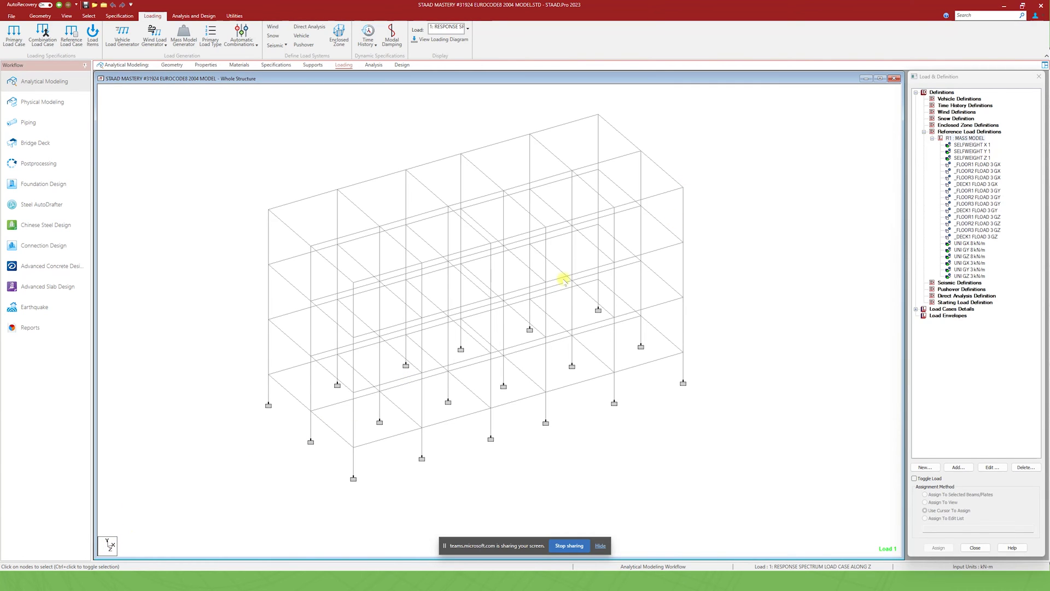
left_click(967, 138)
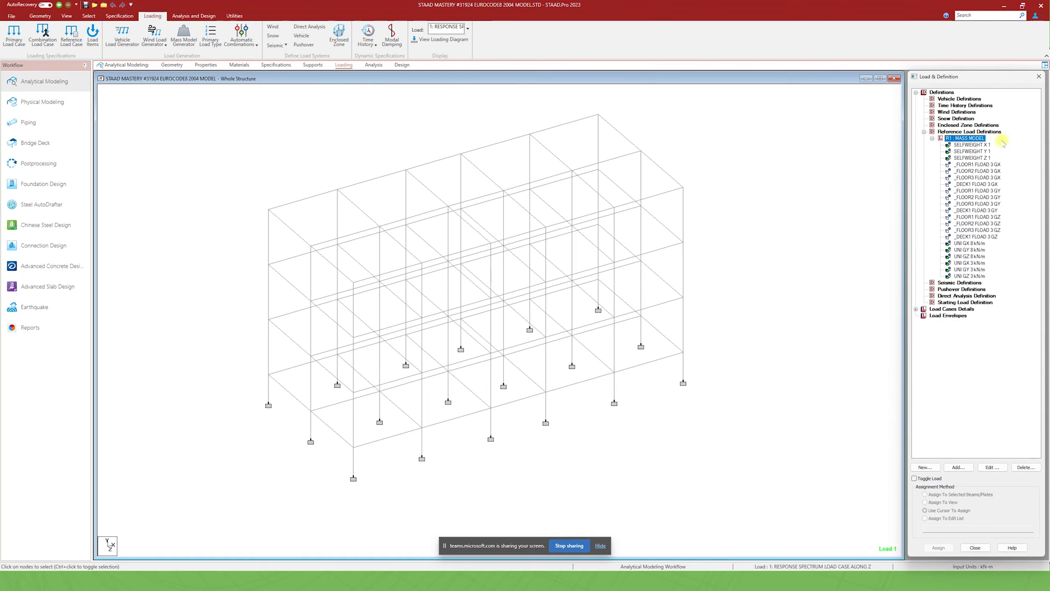
left_click(982, 132)
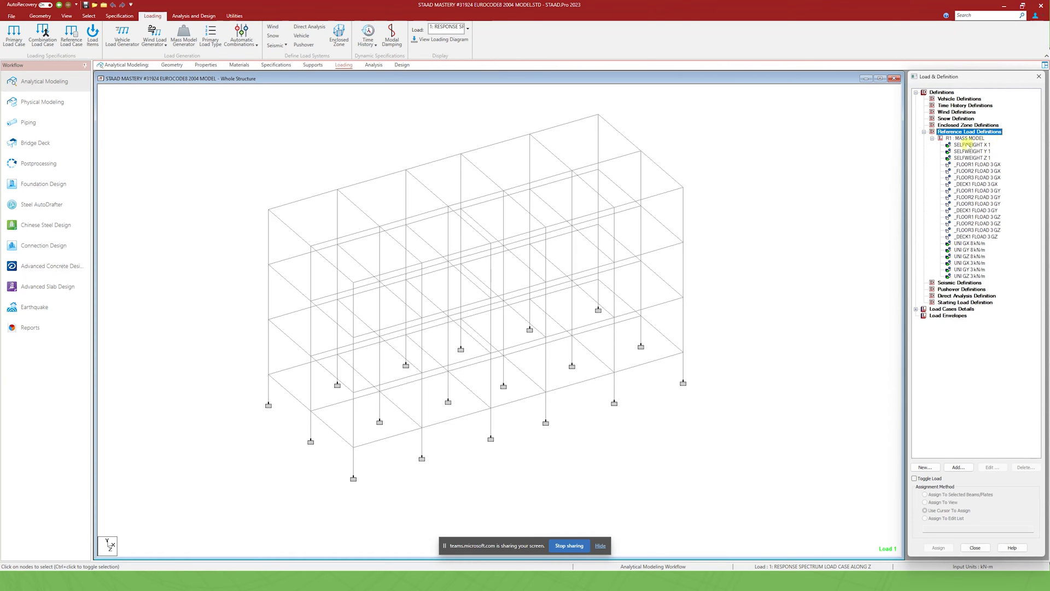
left_click(974, 158)
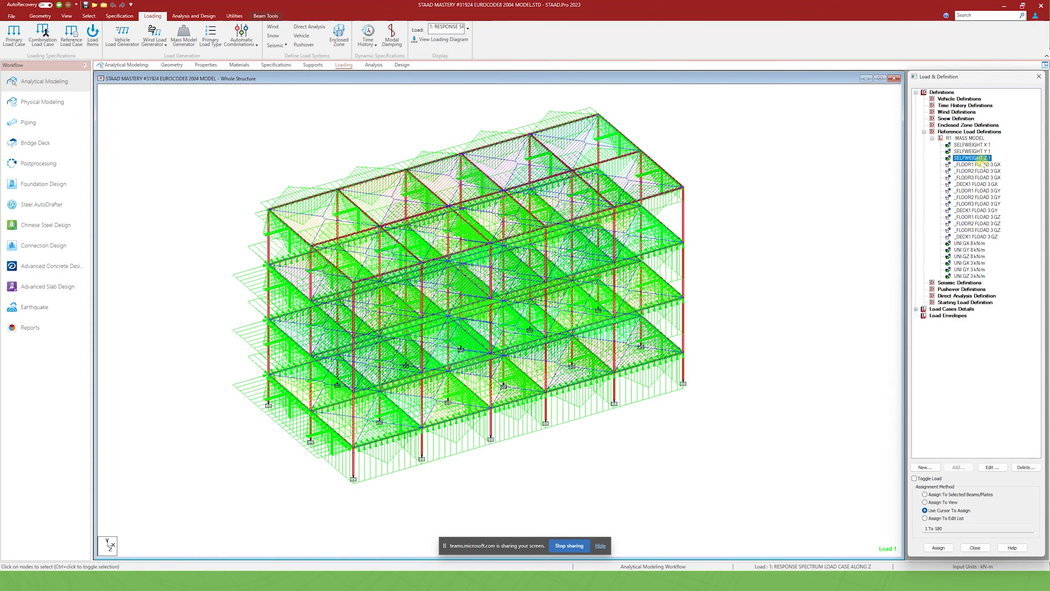
left_click(969, 151)
left_click(972, 144)
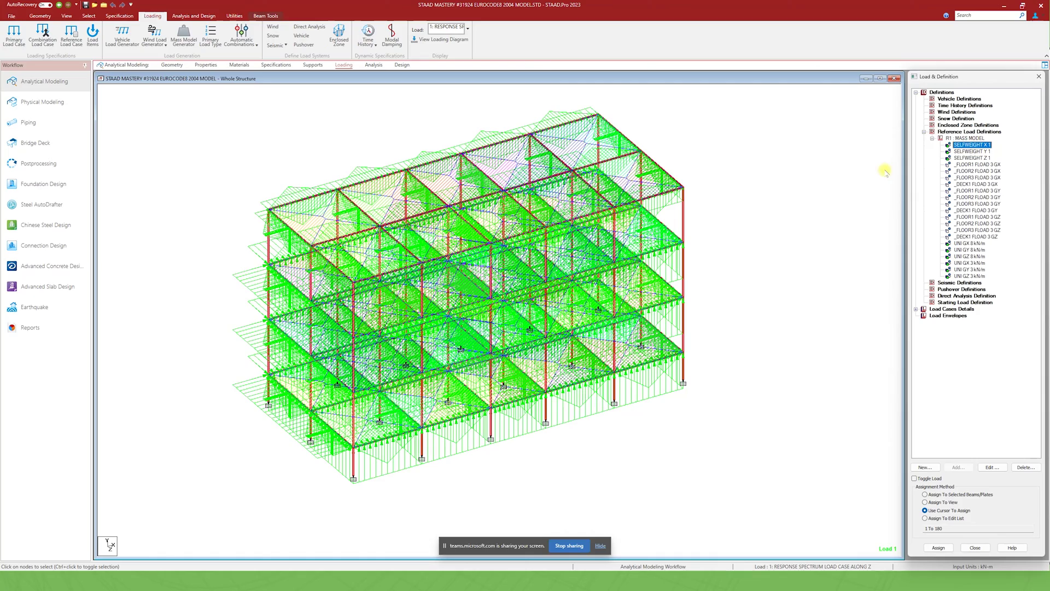
left_click(968, 151)
left_click(969, 158)
left_click(970, 145)
left_click(762, 251)
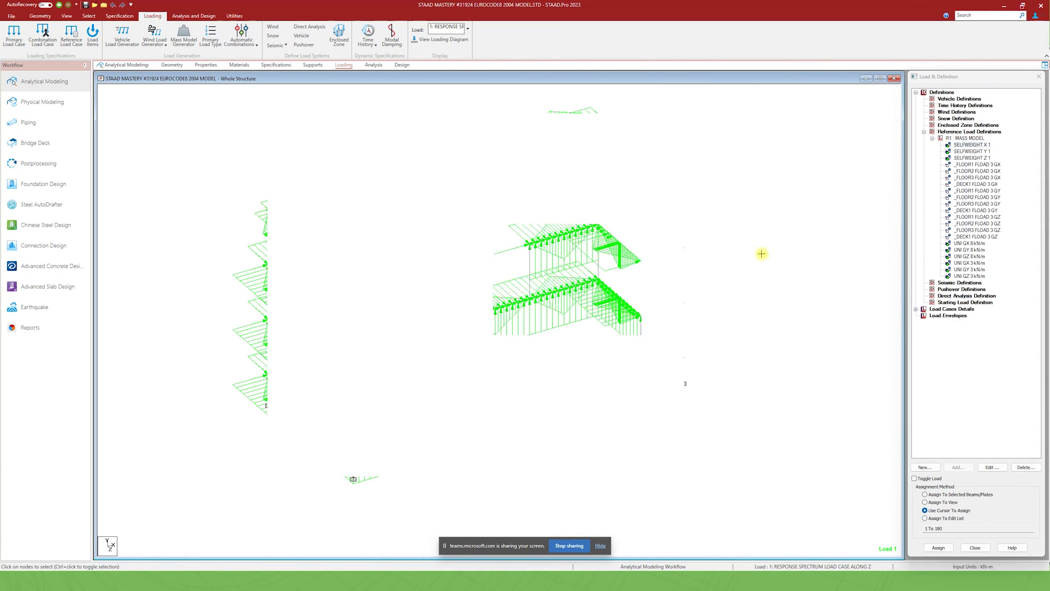
left_click(978, 146)
left_click(976, 158)
left_click(976, 152)
Inspect the floor and deck loads of the mass model in the GX, GY and GZ directions
left_click(973, 165)
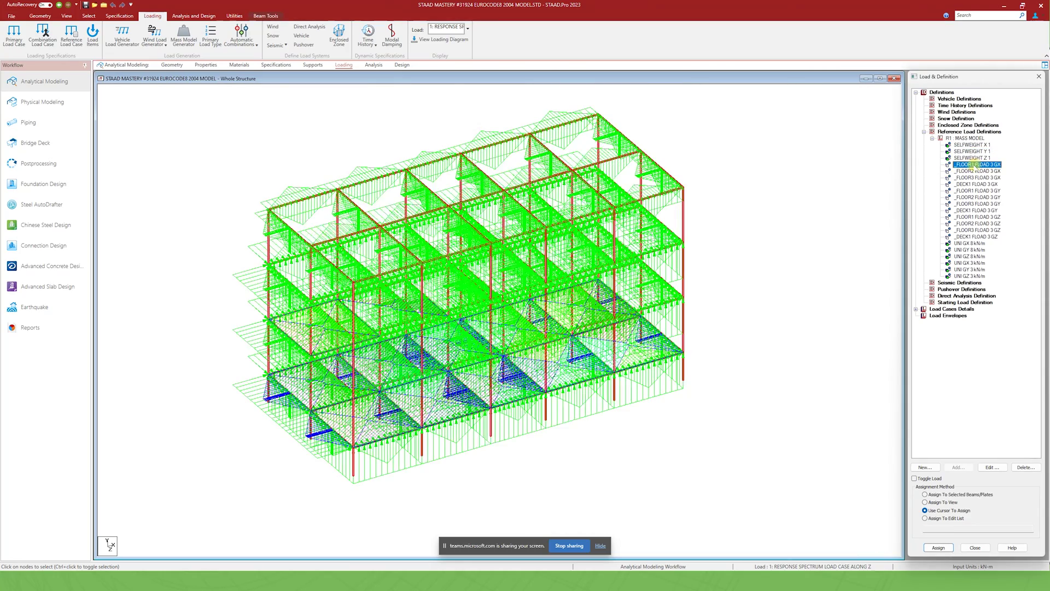
left_click(973, 171)
left_click(975, 178)
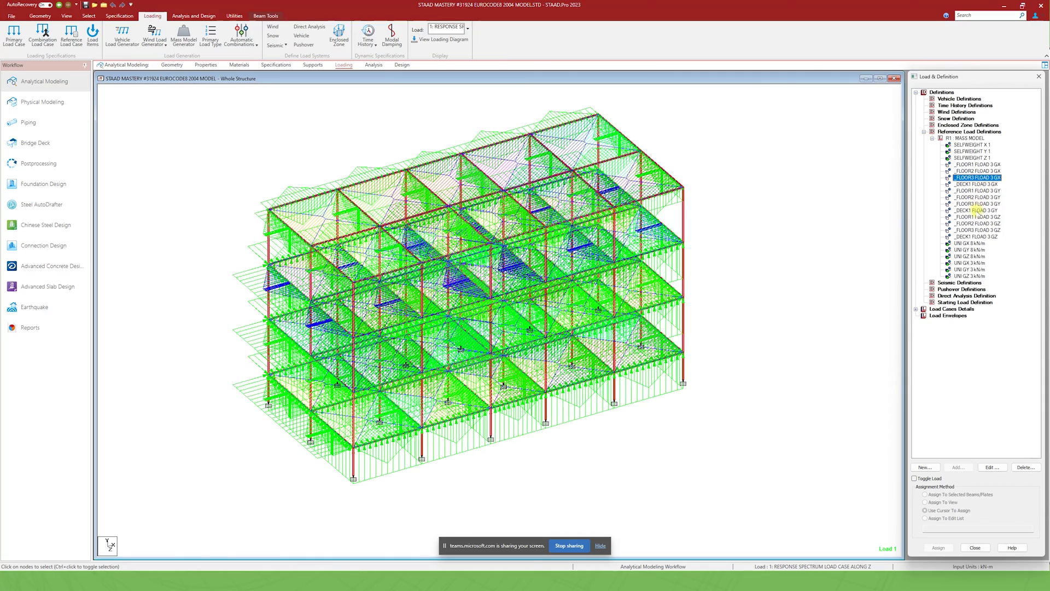
left_click(977, 210)
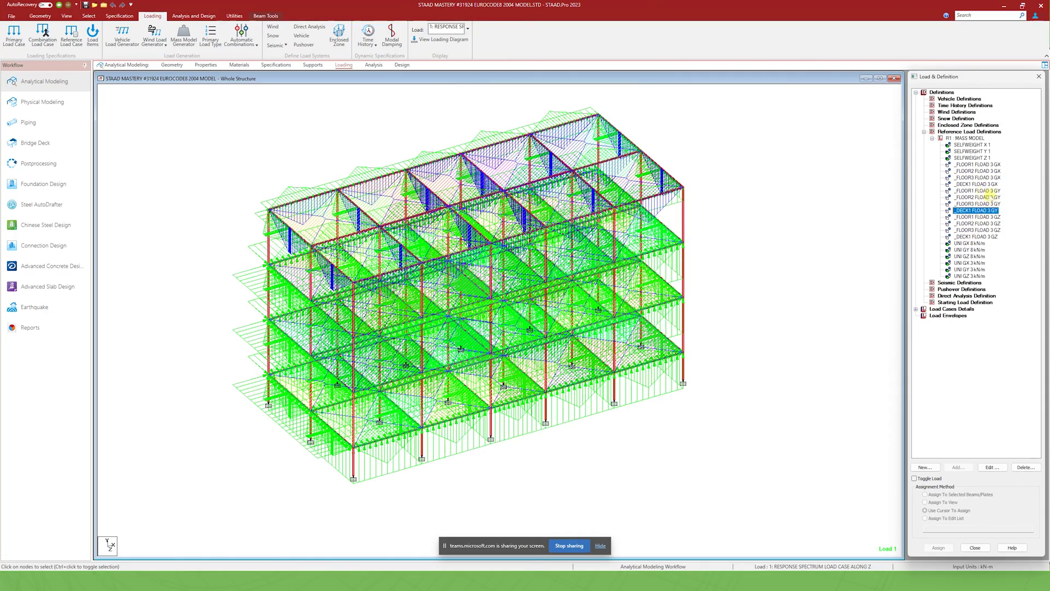
left_click(982, 223)
Inspect the 8 kN/m and 3 kN/m uniform member loads of the mass model, then clear the beam selection
left_click(970, 244)
left_click(969, 255)
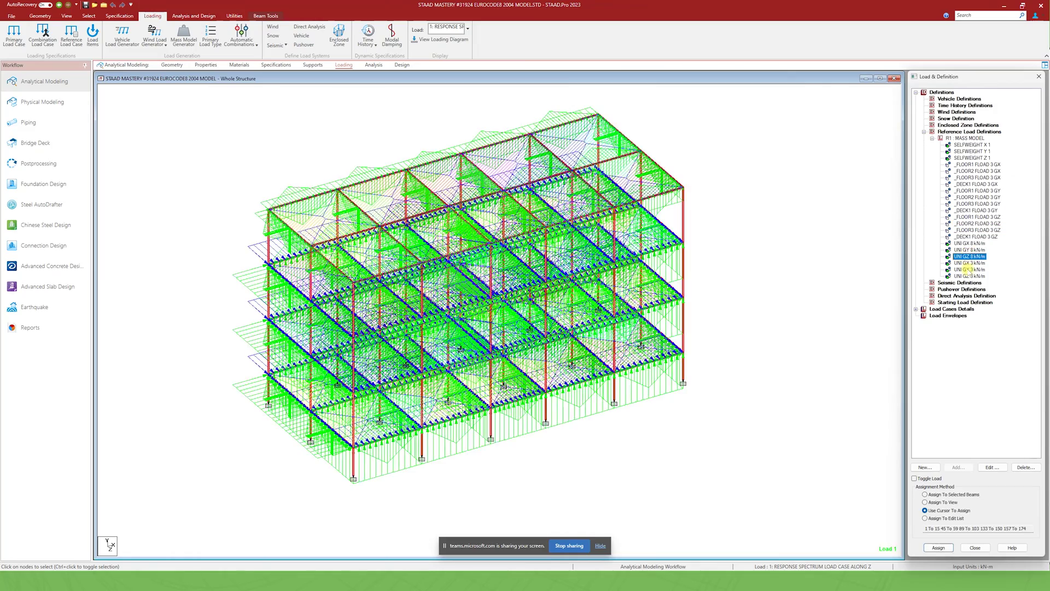
left_click(967, 277)
left_click(967, 269)
left_click(968, 263)
left_click(969, 257)
left_click(969, 244)
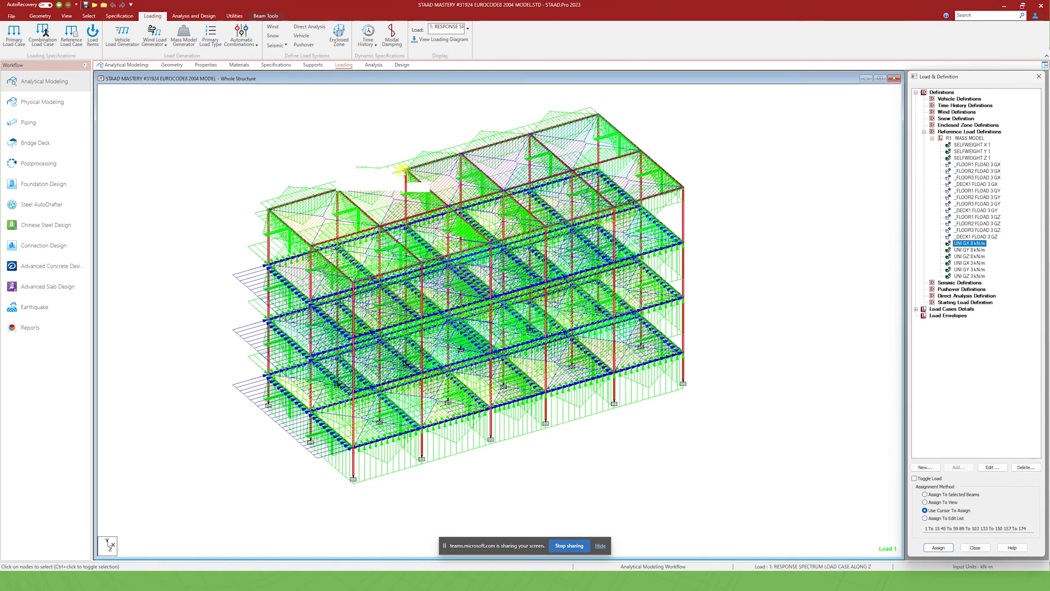
left_click(739, 181)
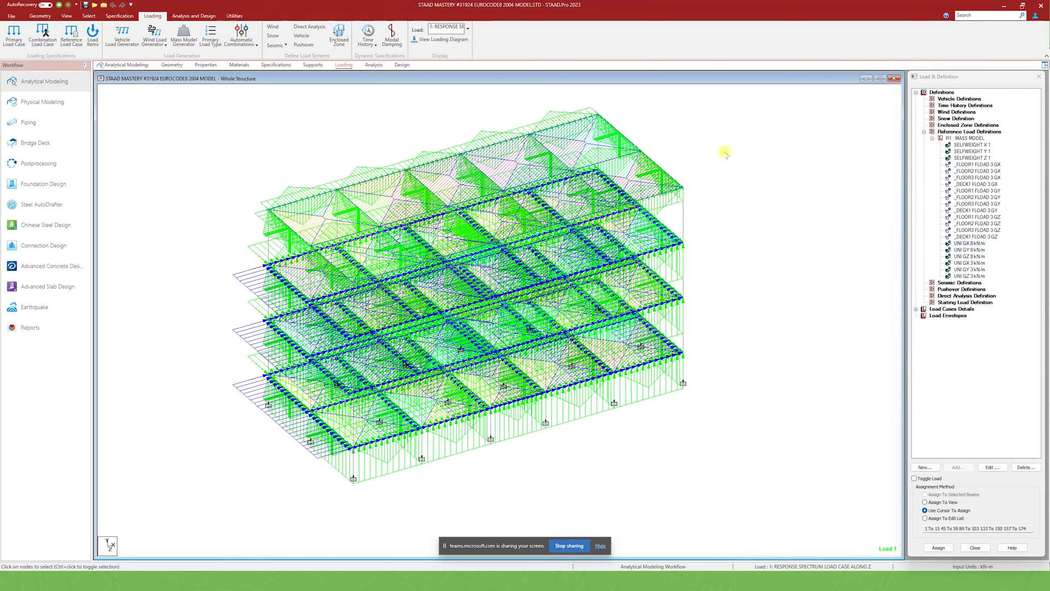
Switch to the presentation slide on weights and mass modeling, then return to STAAD.Pro
key("alt+Tab")
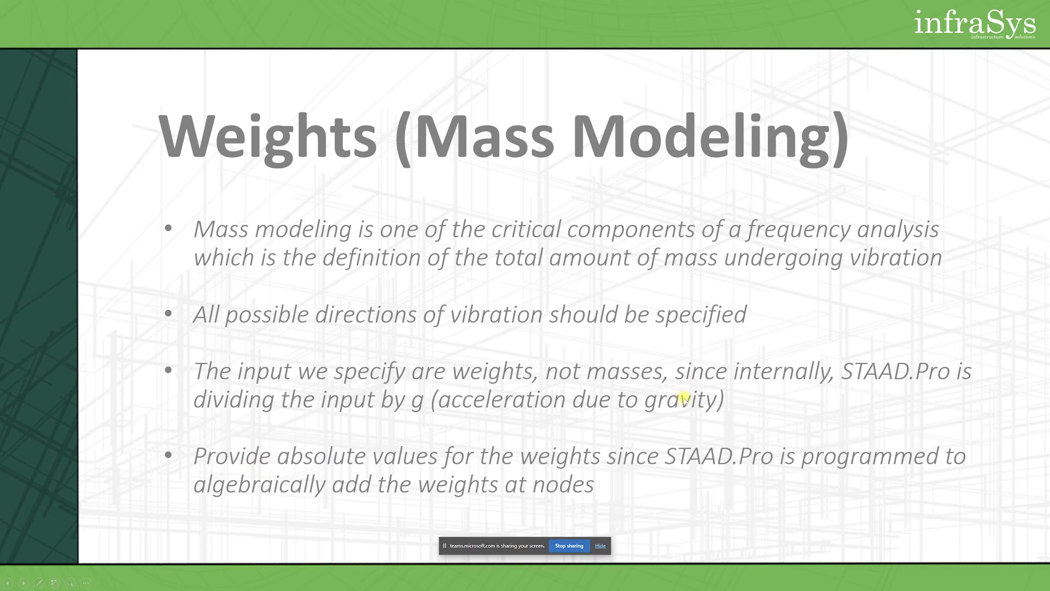
key("alt+Tab")
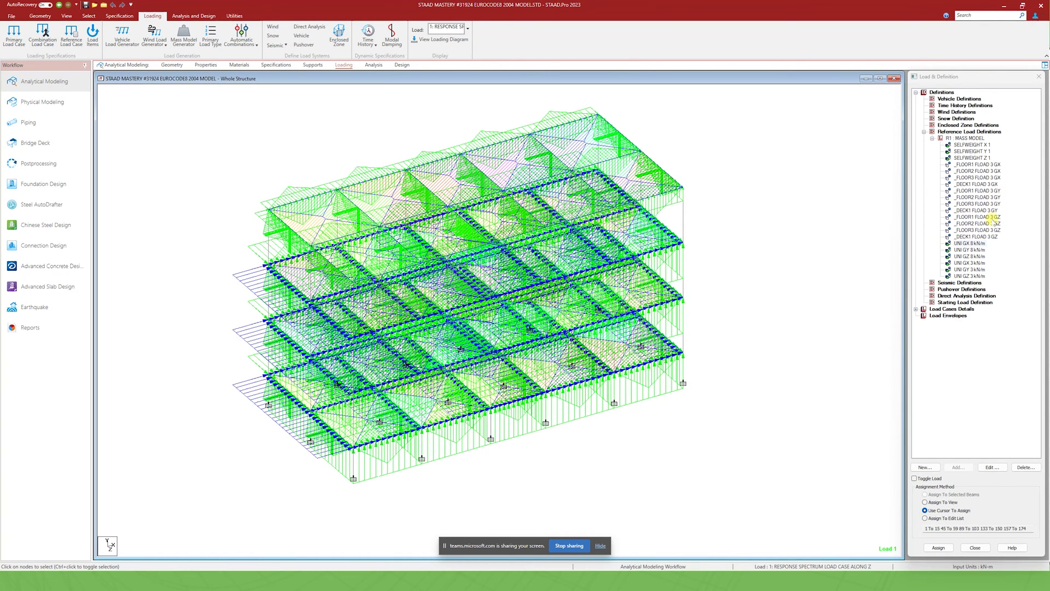
Step through the mass model items from the second floor's GY load to the 3 kN/m GZ uniform load
left_click(978, 197)
key("Down")
key("Down")
key("Down")
key("Down")
key("Down")
key("Down")
key("Down")
key("Down")
key("Down")
key("Down")
key("Down")
key("Down")
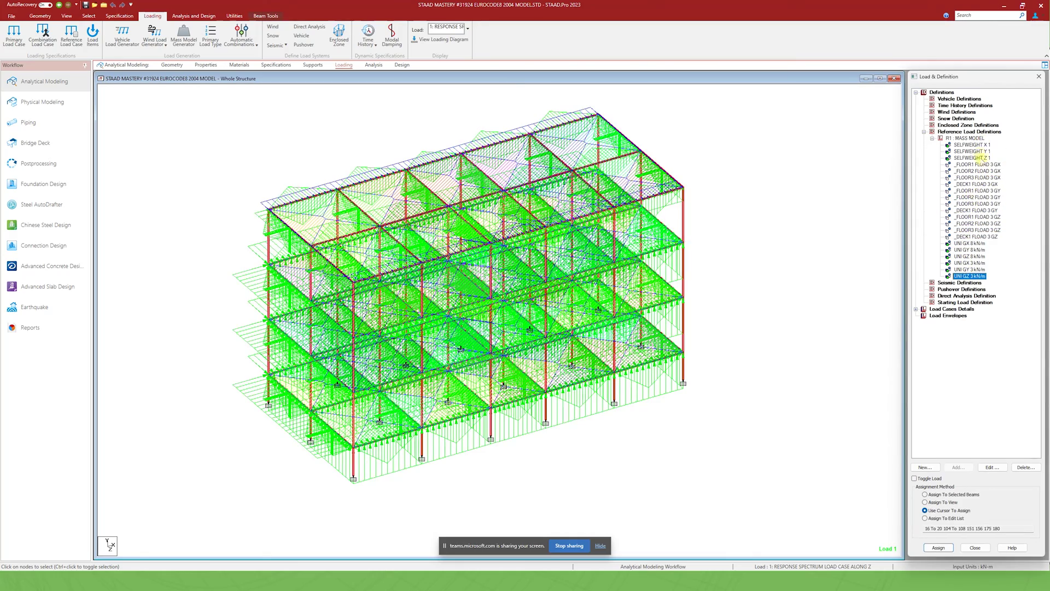
Review the mass model's Y selfweight item, then expand the list of load cases
left_click(980, 151)
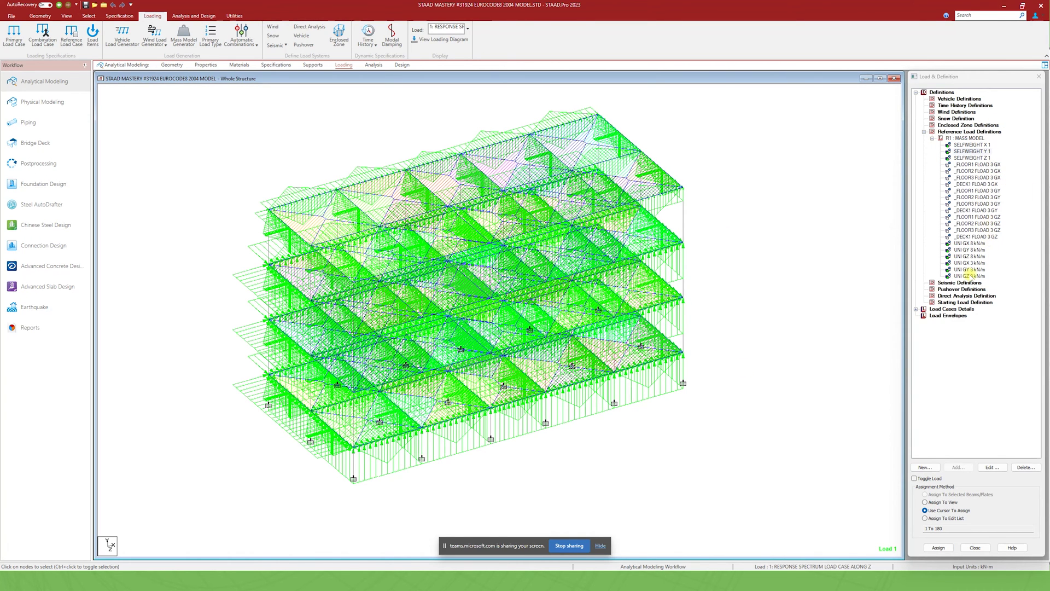
left_click(946, 309)
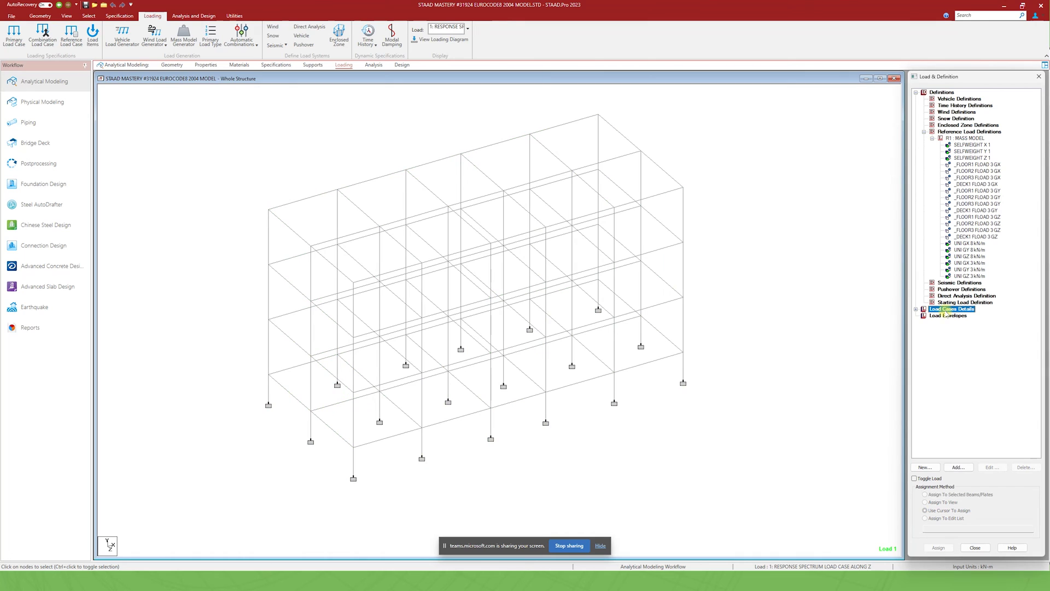
left_click(916, 309)
left_click(933, 315)
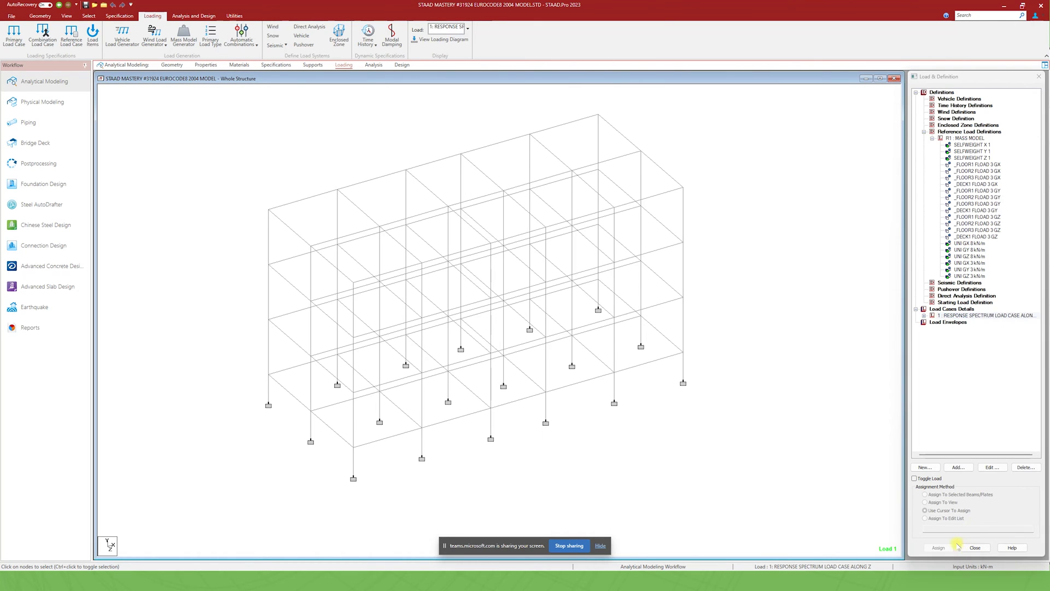
left_click_drag(216, 127, 554, 452)
left_click_drag(542, 393, 553, 453)
left_click_drag(154, 331, 815, 163)
left_click_drag(734, 172, 791, 201)
Add primary load case 2 titled ALONG X with the Seismic-H loading type
left_click(929, 315)
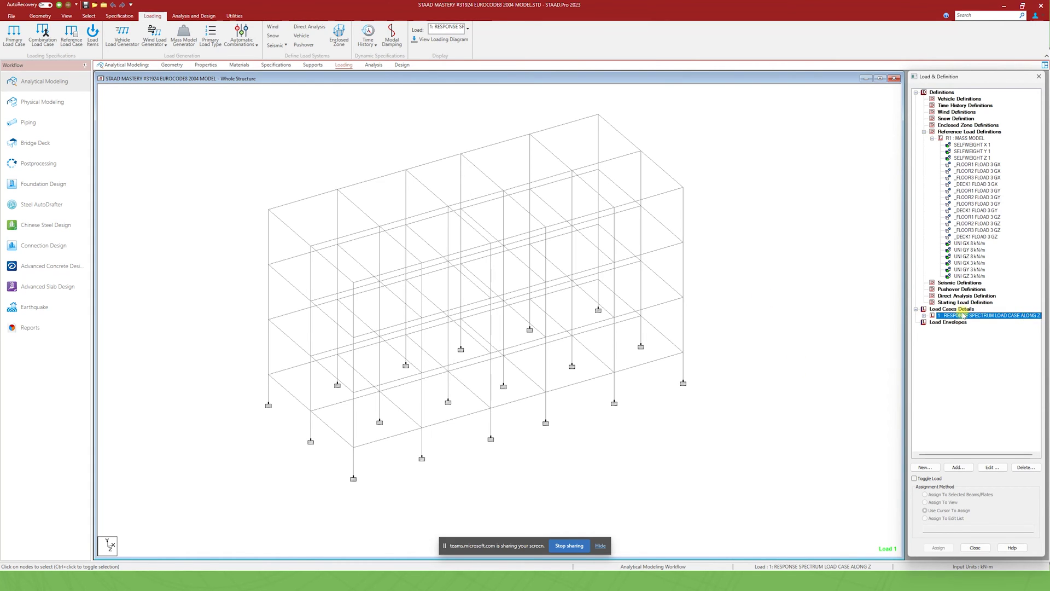
left_click(959, 467)
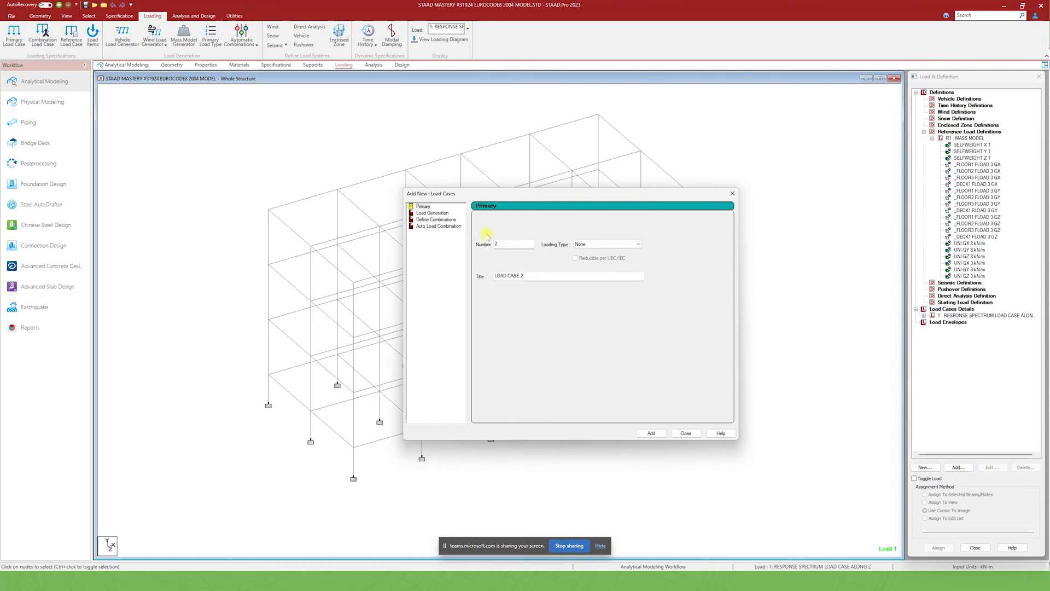
left_click_drag(524, 276, 492, 276)
type("ALONG X")
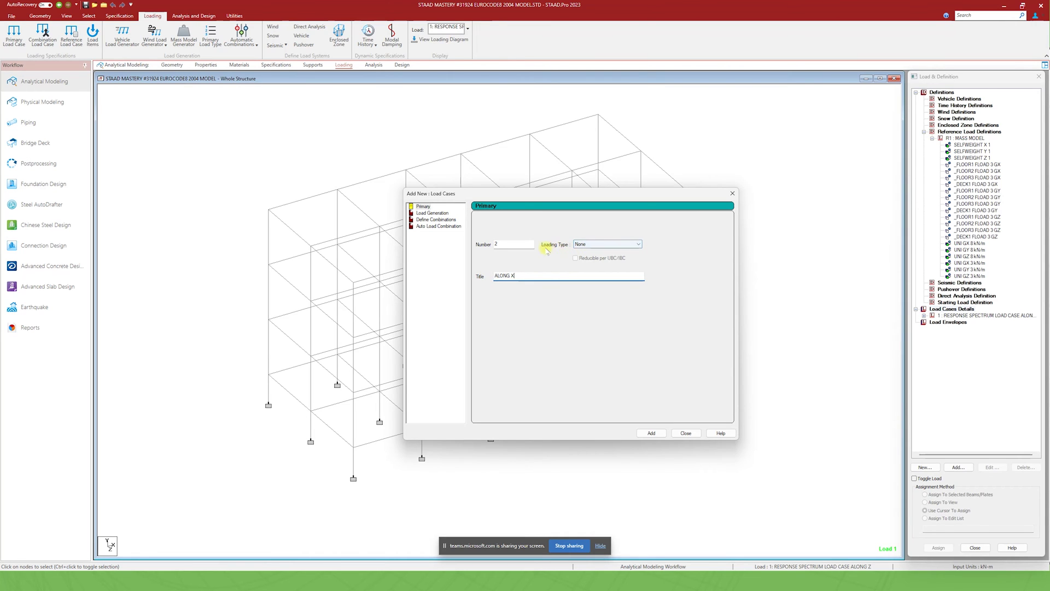
left_click(612, 244)
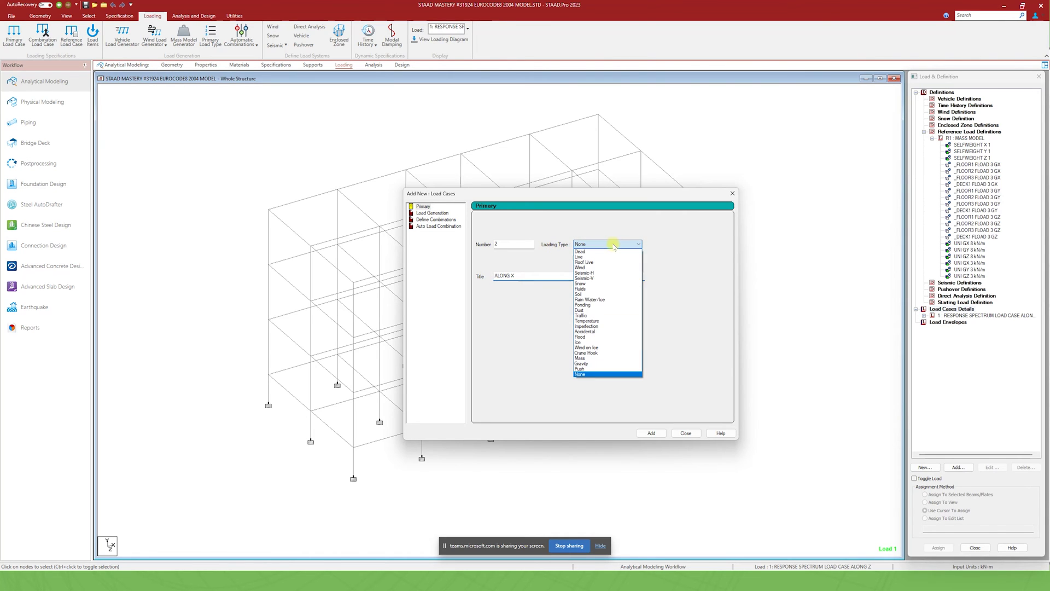
left_click(598, 273)
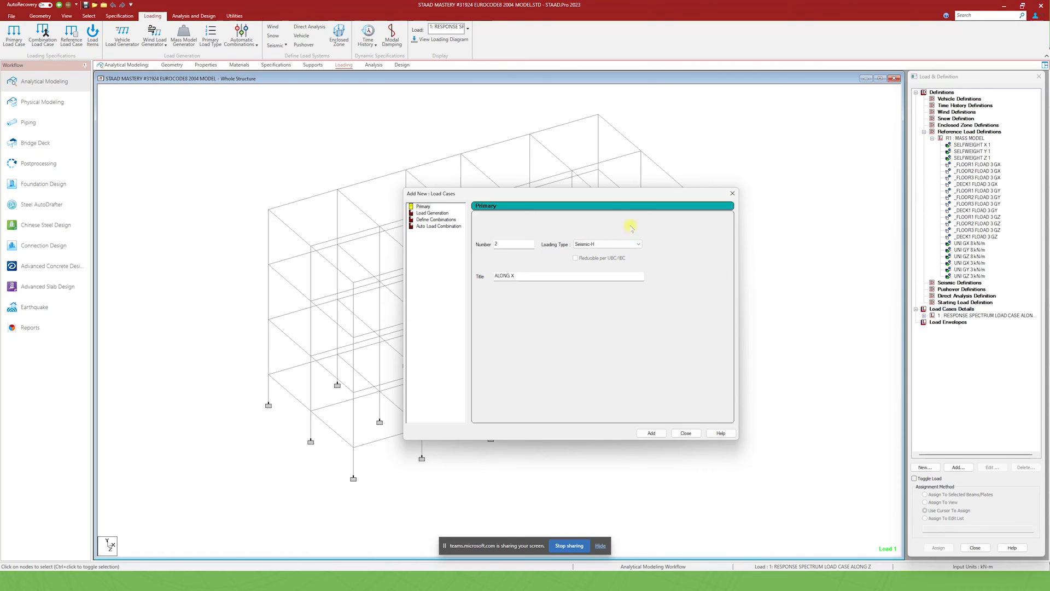
left_click(651, 432)
left_click(686, 432)
Start a response spectrum load item for the ALONG X load case, using the EURO (EC8) - 2004 code
left_click(949, 321)
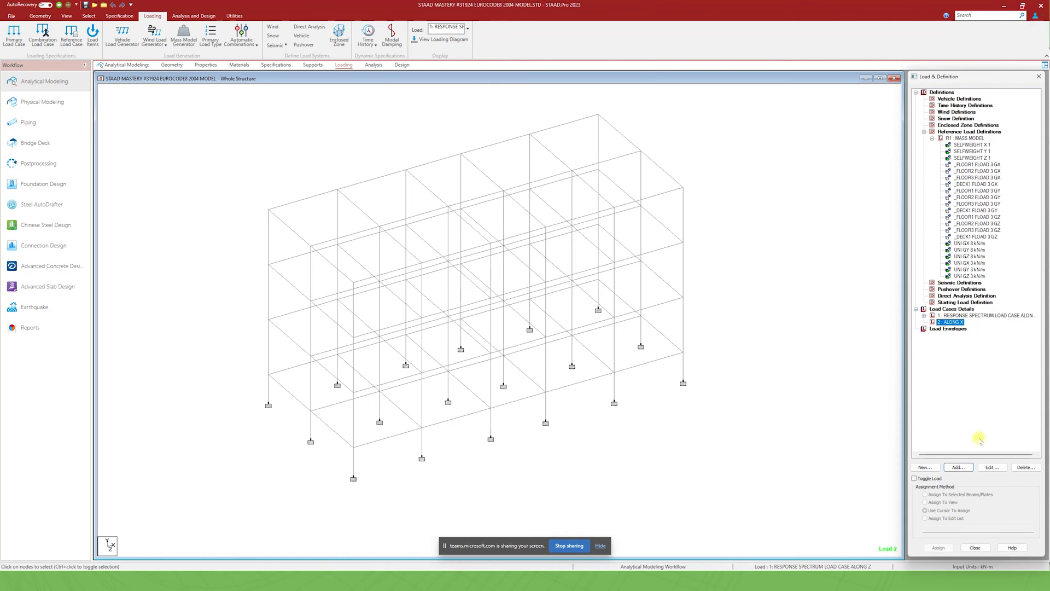
left_click(958, 467)
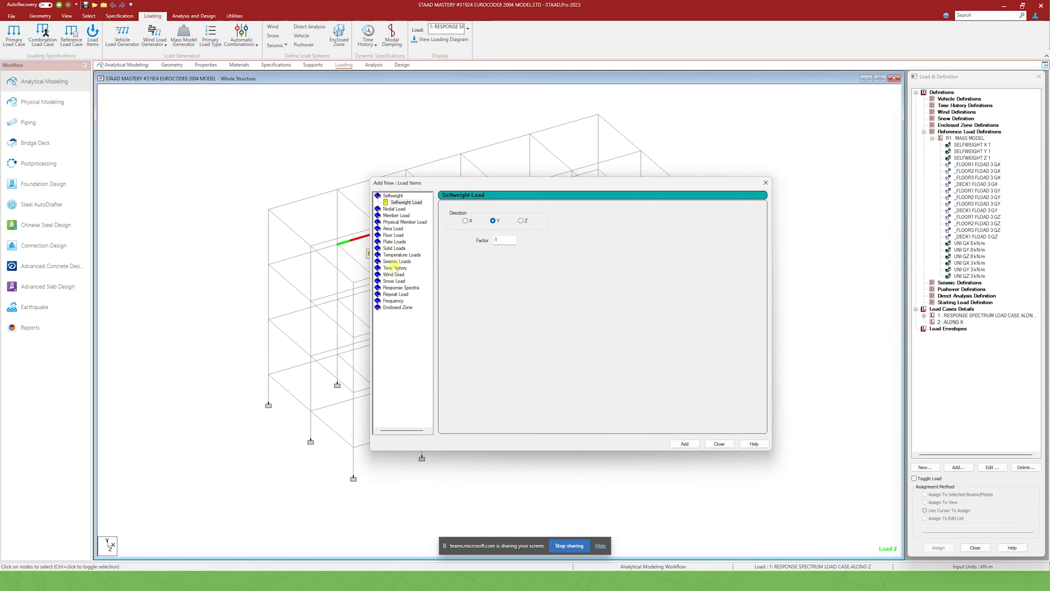
left_click(396, 294)
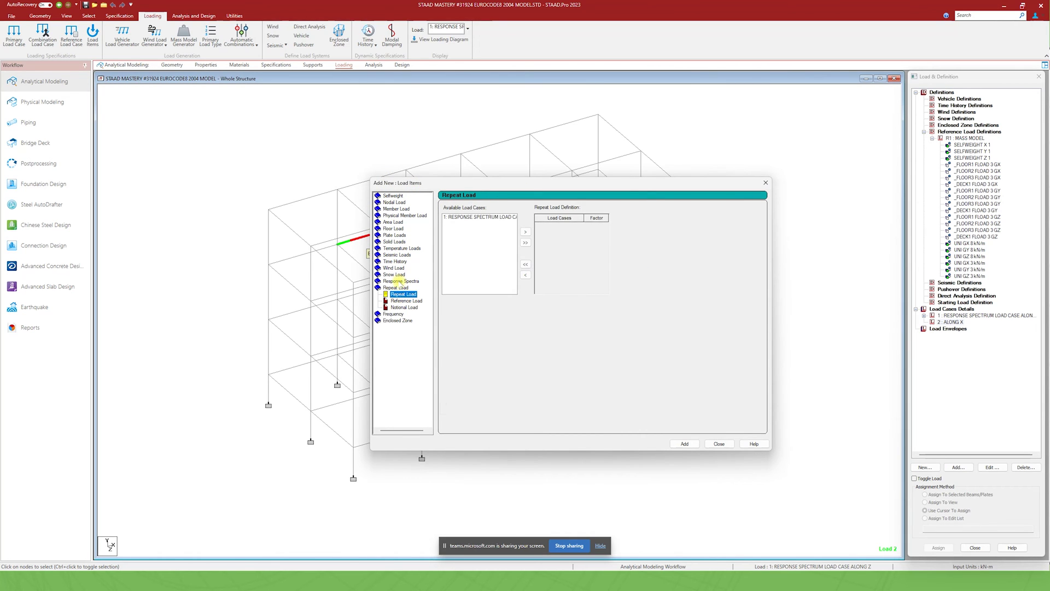
left_click(396, 281)
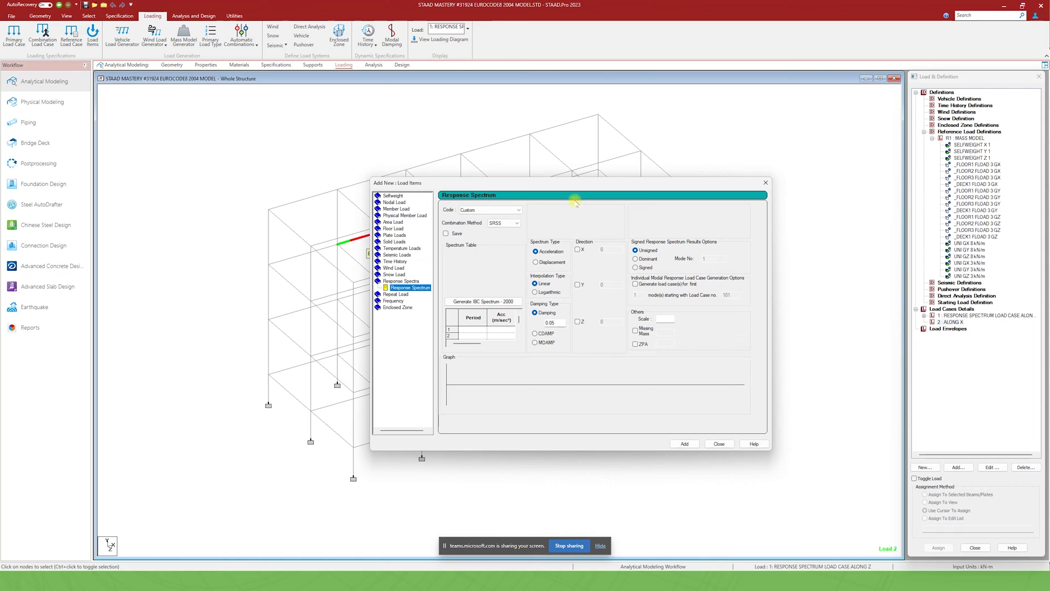
left_click(517, 210)
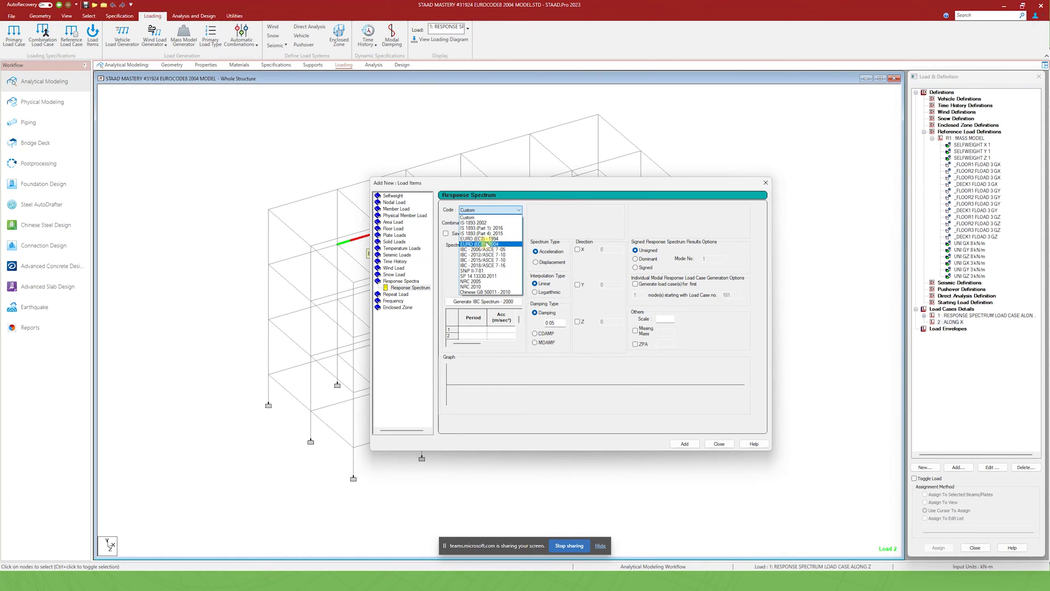
left_click(472, 244)
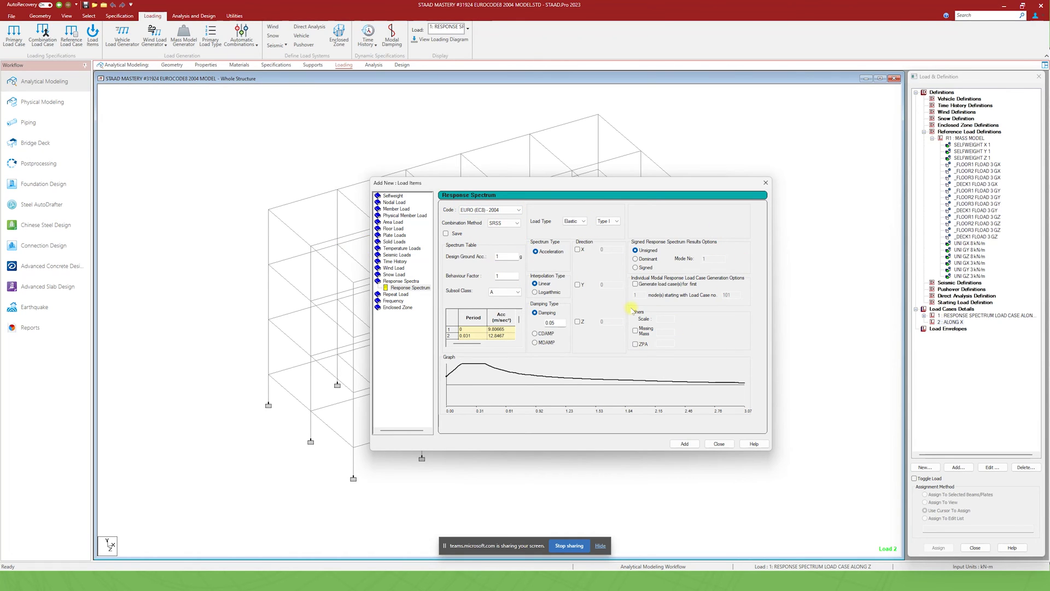
Examine the period and acceleration values in the response spectrum table
left_click_drag(445, 298, 479, 297)
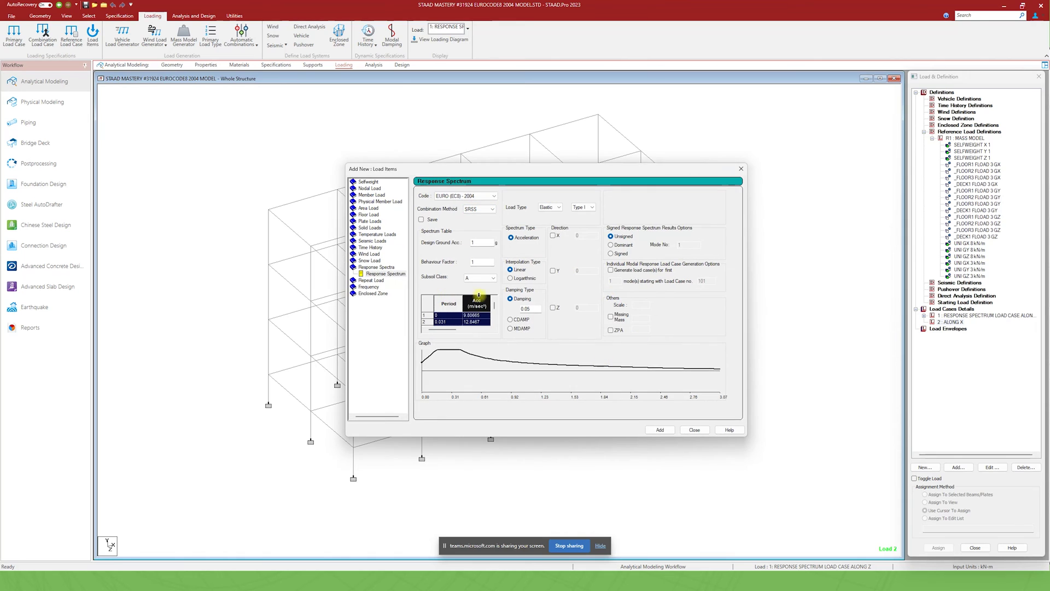
left_click(447, 303)
left_click(482, 301)
left_click_drag(495, 307, 493, 307)
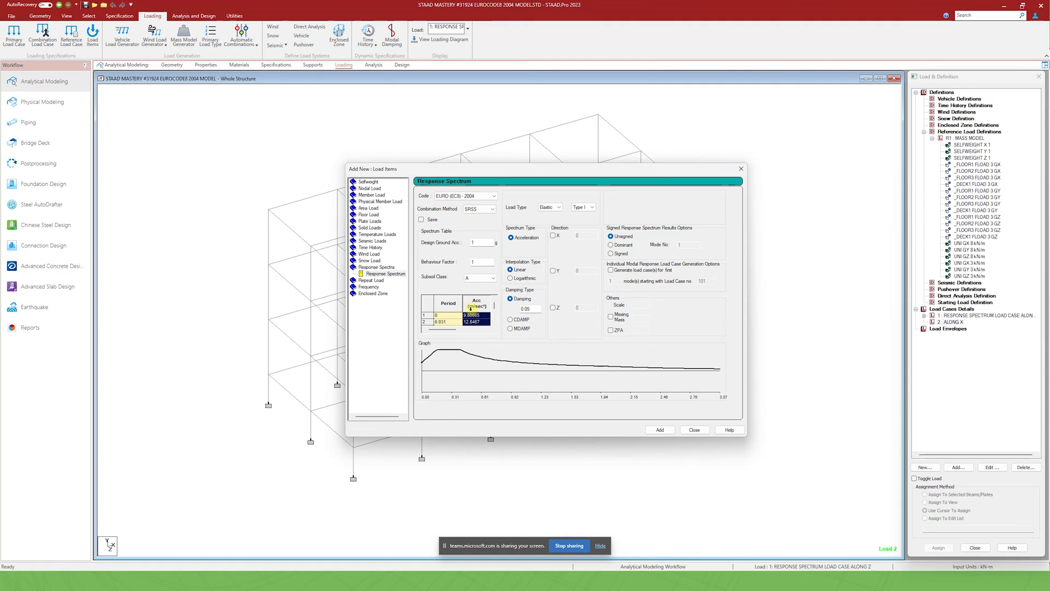
left_click(453, 301)
left_click(473, 303)
left_click(442, 304)
left_click(476, 306)
left_click(451, 302)
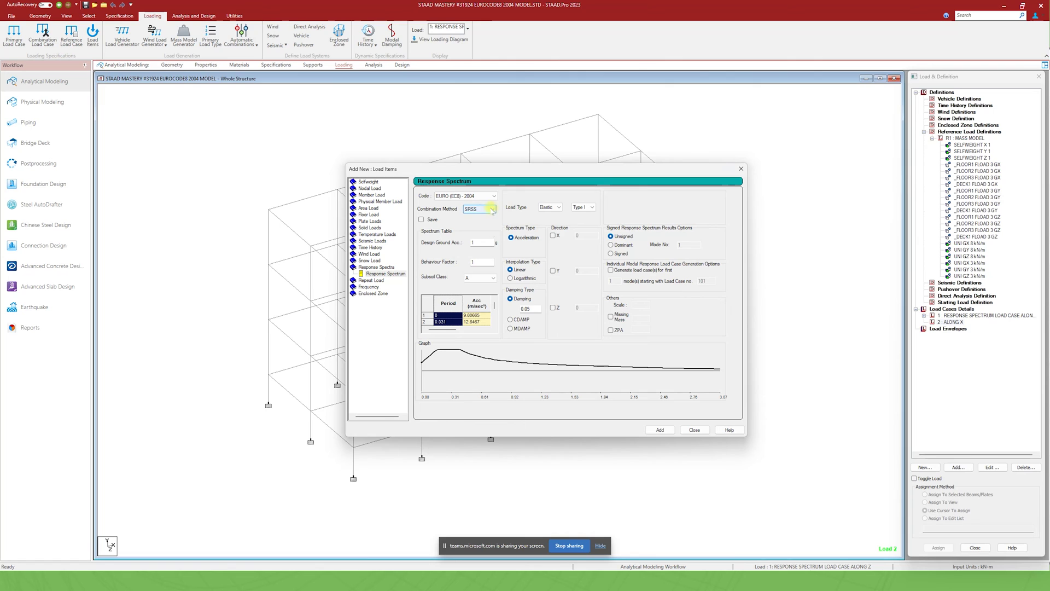
left_click(472, 316)
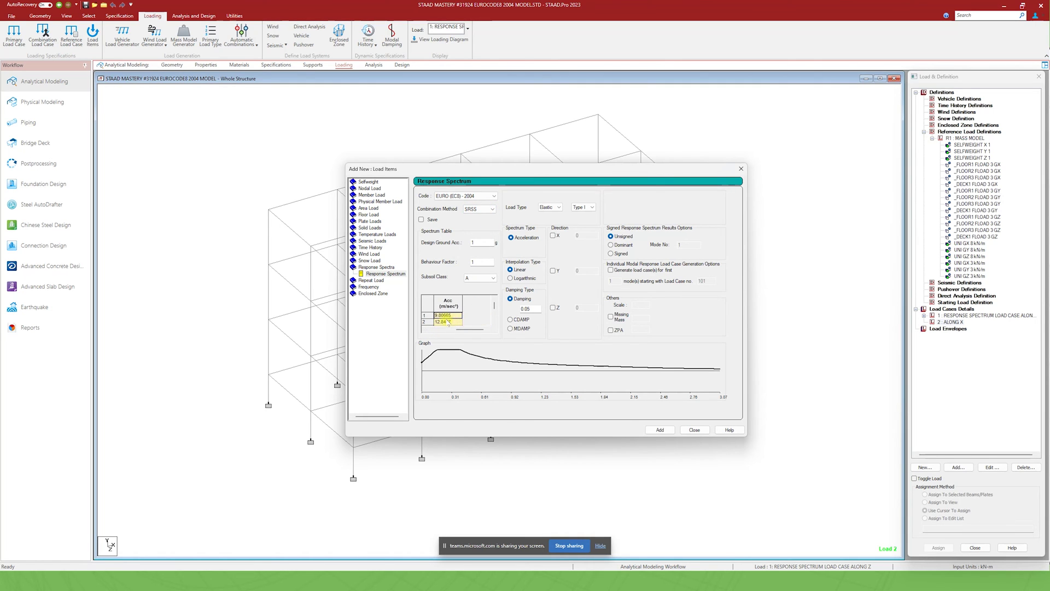
left_click_drag(464, 329, 436, 330)
left_click(446, 316)
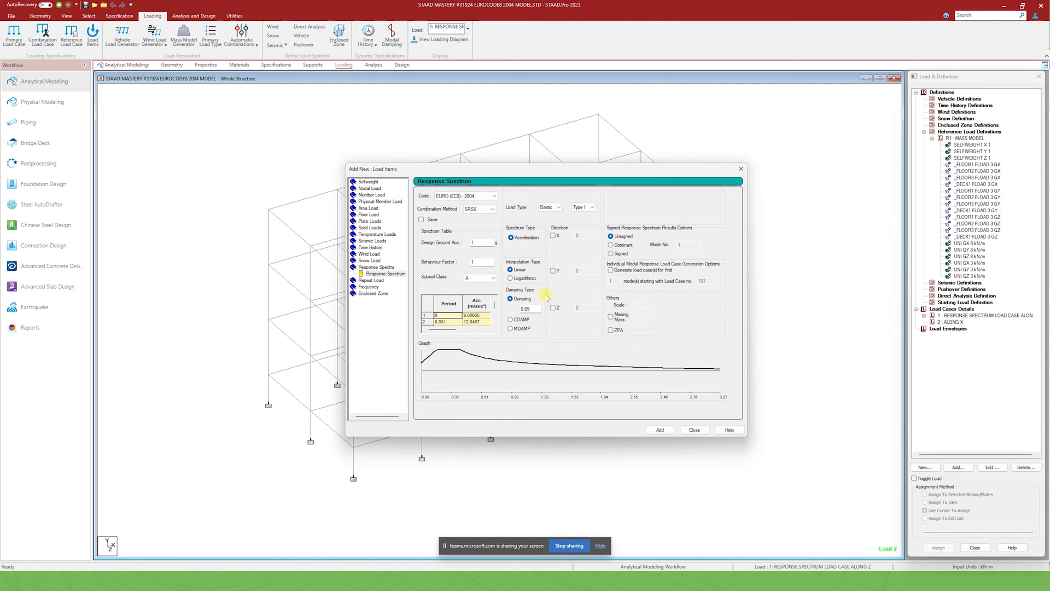
Switch to the PowerPoint presentation and show the Spectral Data (from Eurocode 8) slide
key("alt+Tab")
left_click(66, 424)
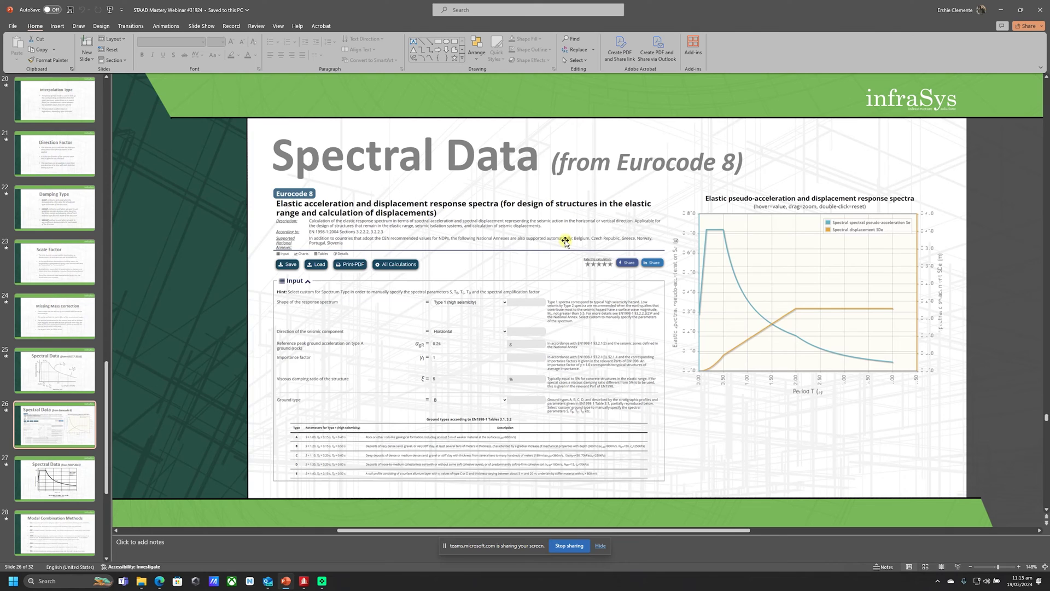
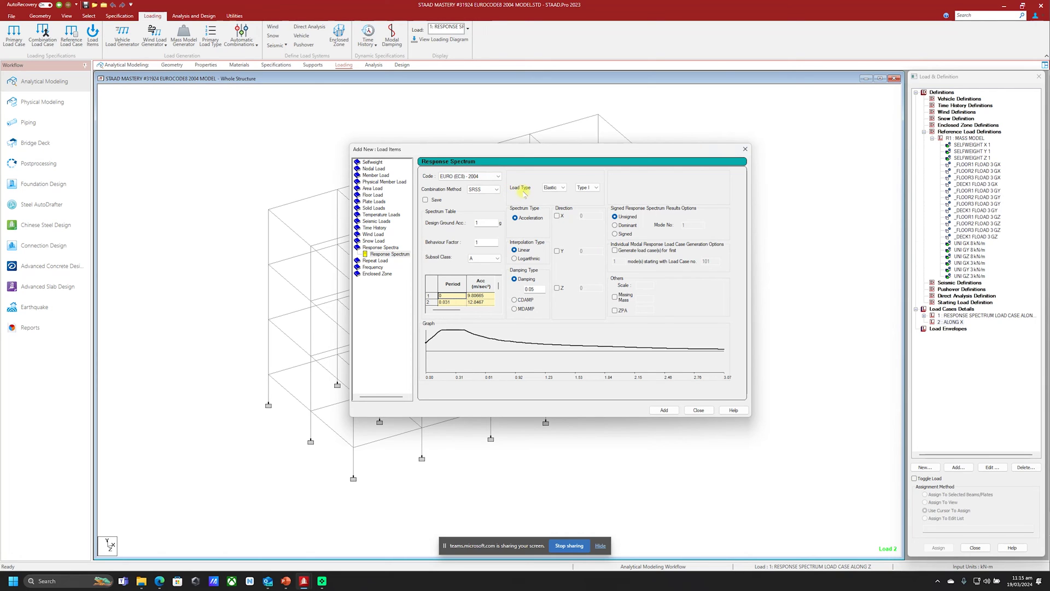
Try the Design load type to compare its response spectrum, then set the load type back to Elastic
left_click(563, 189)
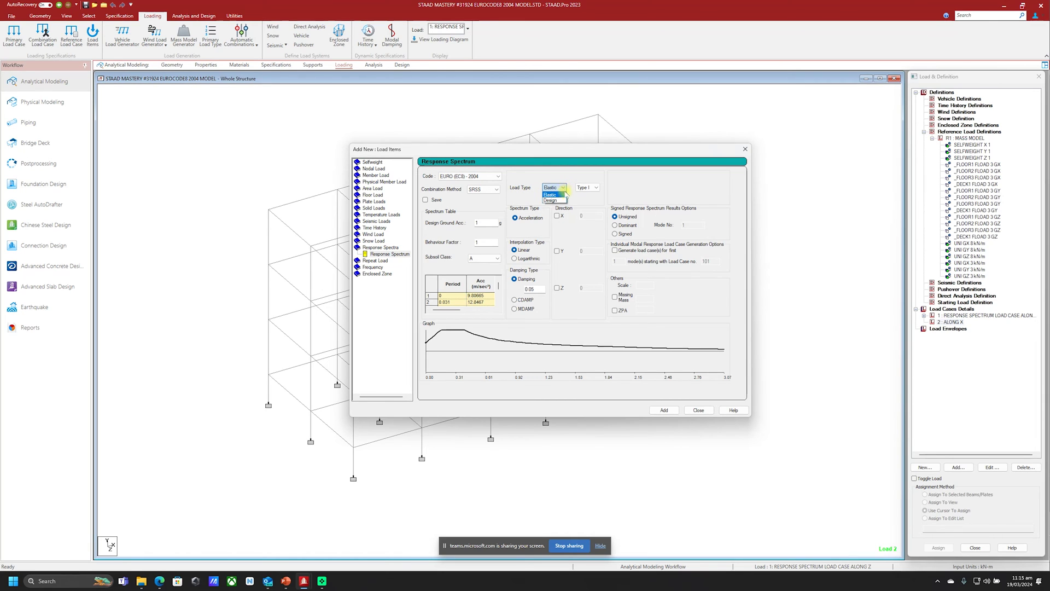
left_click(562, 200)
left_click(563, 190)
left_click(555, 194)
left_click_drag(489, 152, 723, 128)
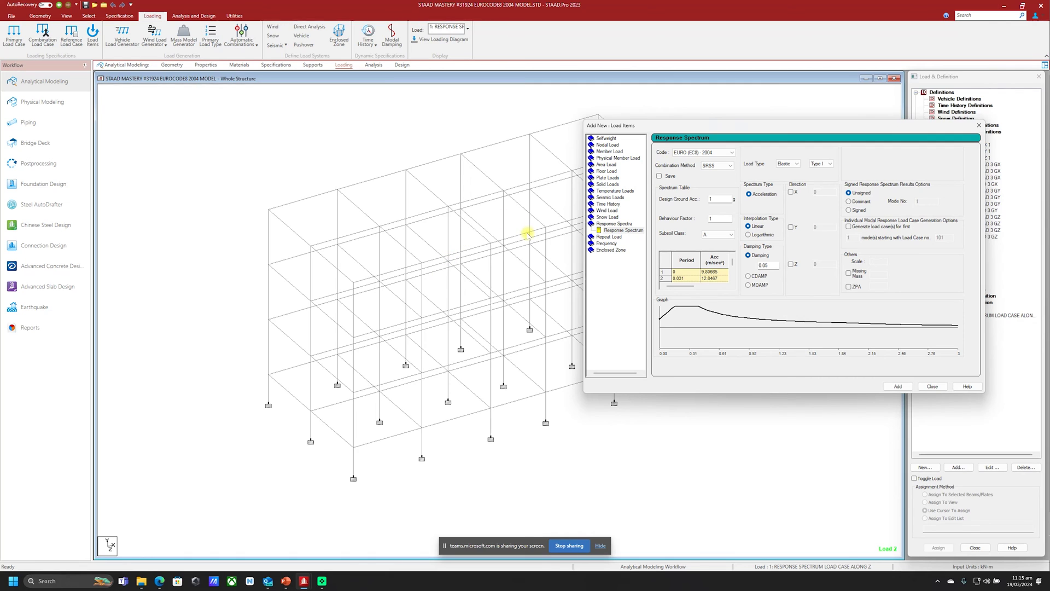
left_click_drag(715, 127, 449, 146)
left_click(529, 184)
left_click(520, 198)
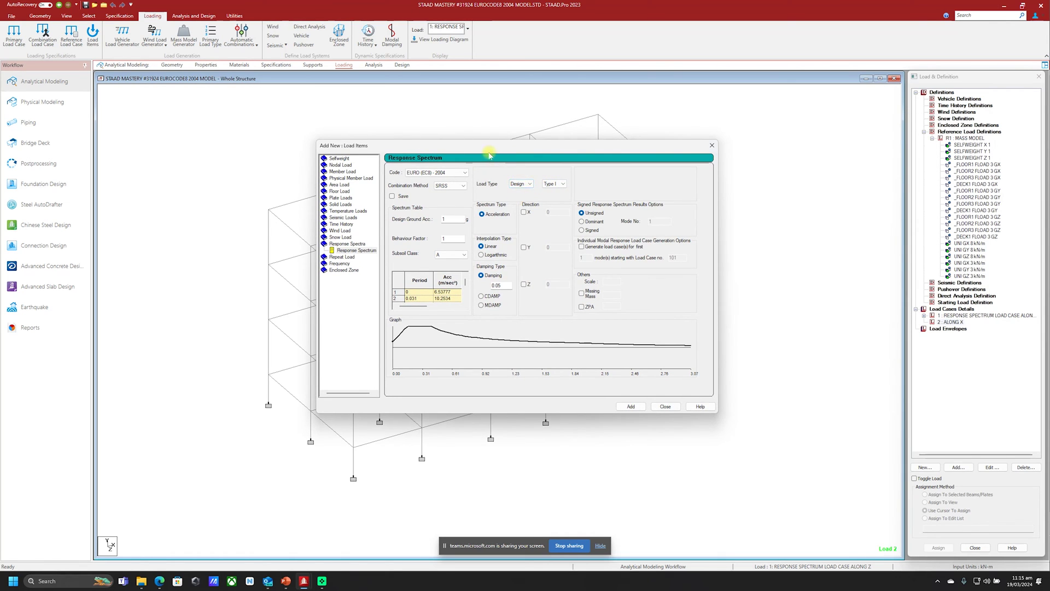
left_click_drag(469, 146, 656, 257)
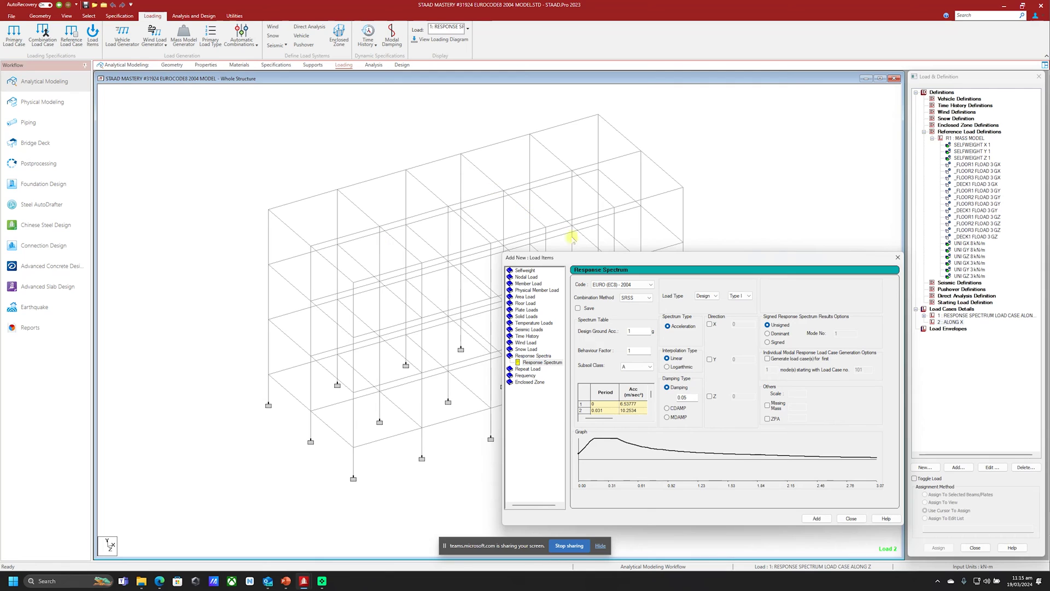
left_click_drag(592, 258, 420, 134)
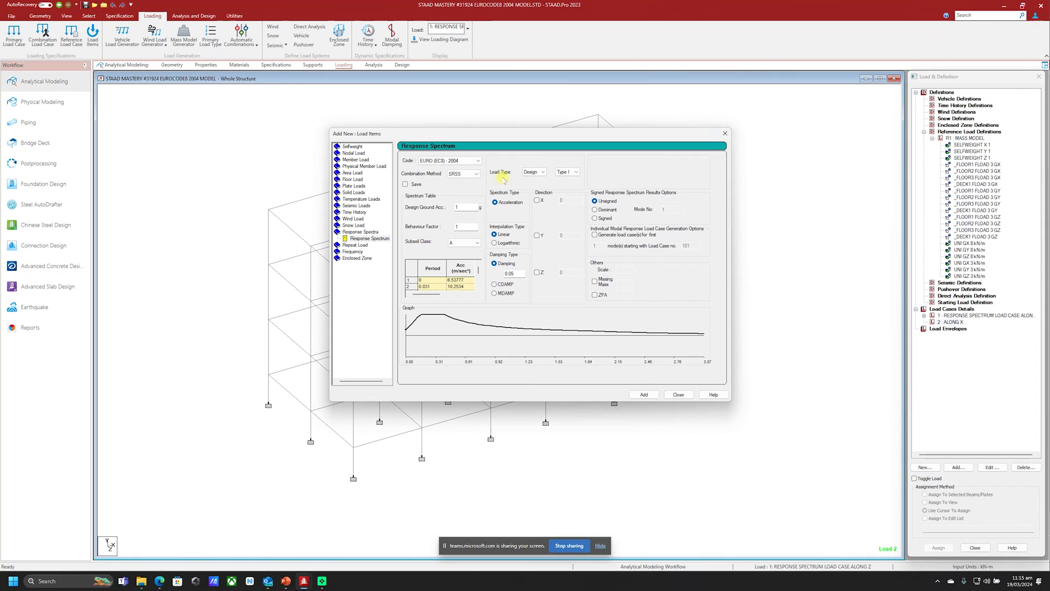
left_click(534, 172)
left_click(531, 183)
Compare the Type I and Type II spectrum shapes for the Elastic load type, then restore Type I
left_click(567, 171)
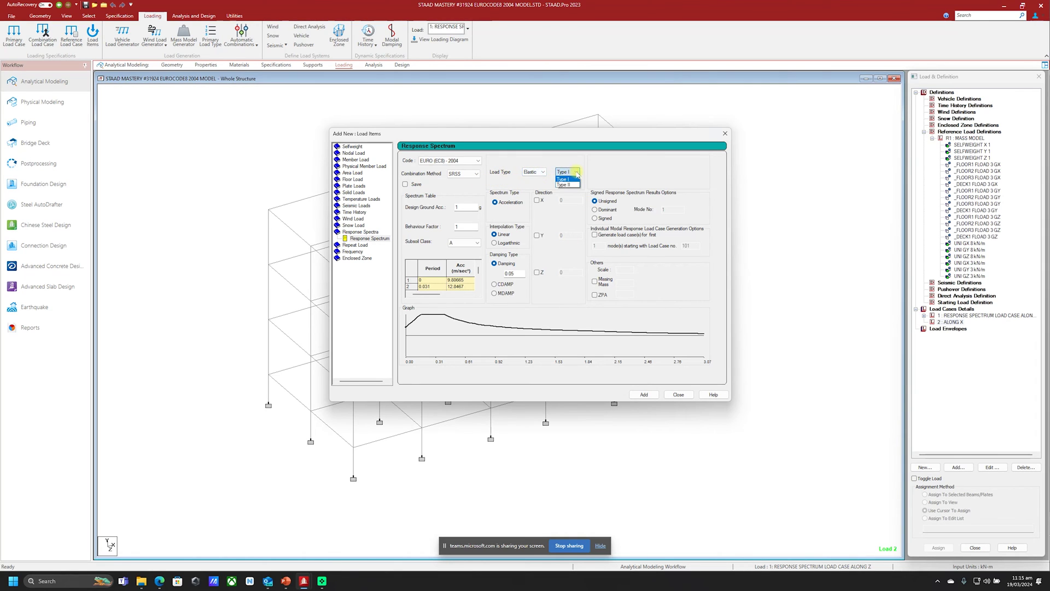
left_click(569, 186)
left_click(571, 172)
left_click(568, 180)
left_click(576, 173)
left_click(574, 179)
left_click(576, 172)
left_click(570, 185)
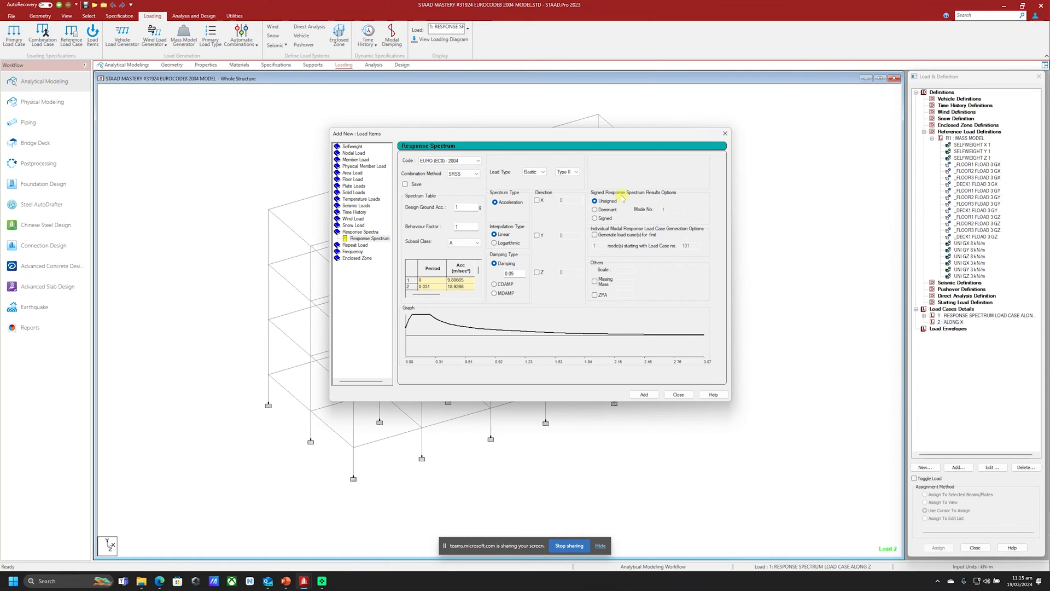
left_click(576, 172)
left_click(571, 180)
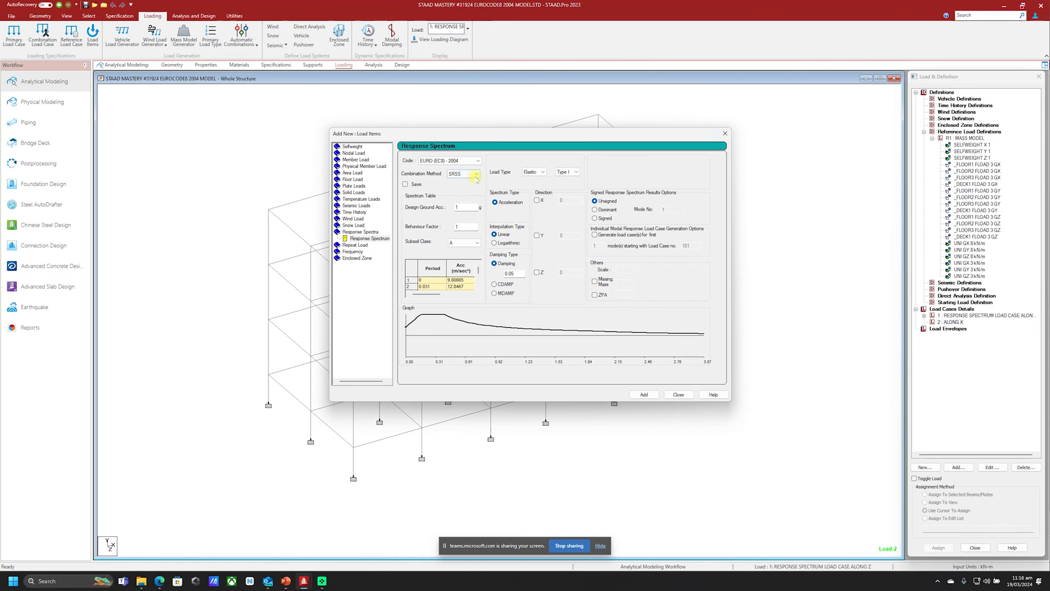
Set the behaviour factor of the response spectrum to 1.5
left_click(526, 173)
left_click(468, 228)
left_click(464, 230)
left_click_drag(404, 134, 639, 205)
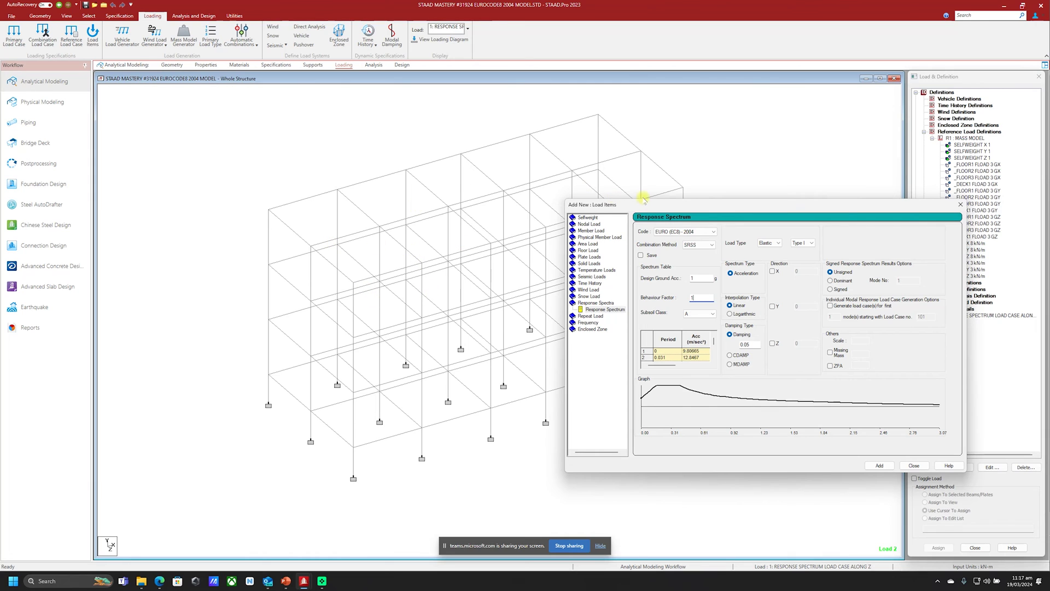
left_click_drag(663, 208, 407, 165)
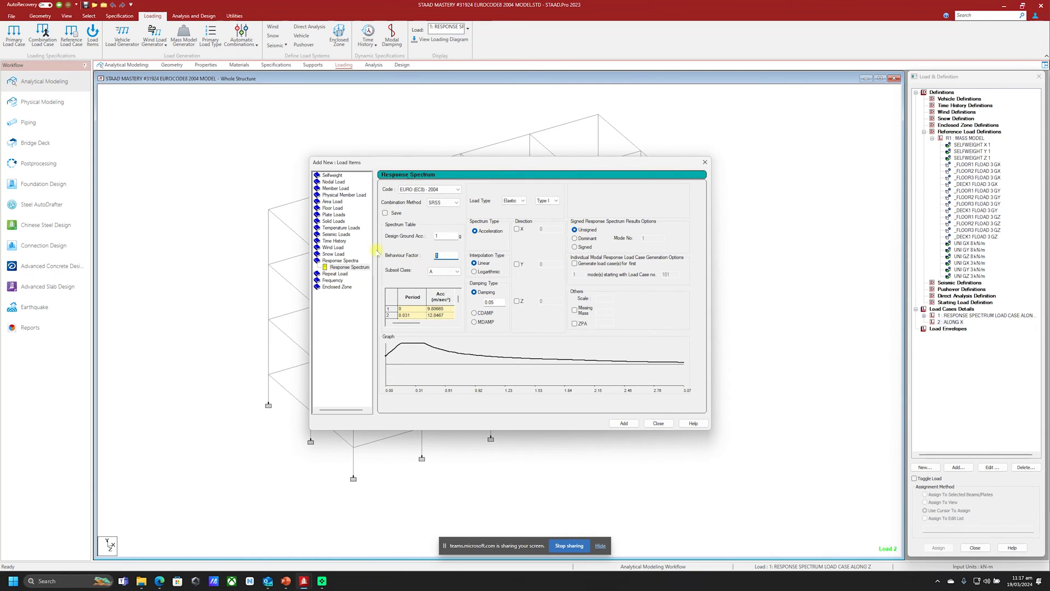
double_click(441, 255)
type("1.5")
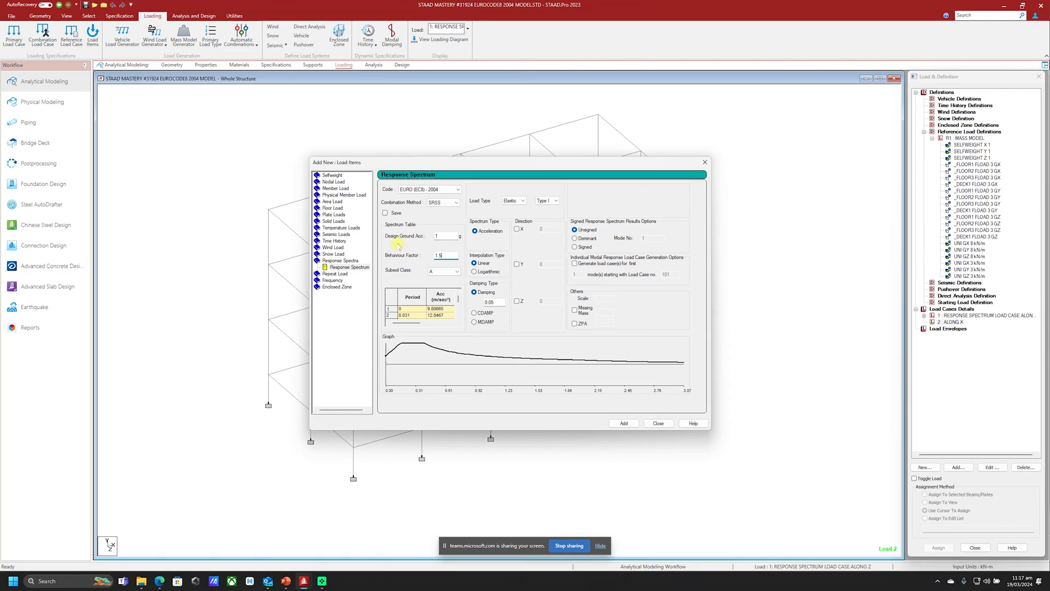
left_click_drag(454, 163, 581, 119)
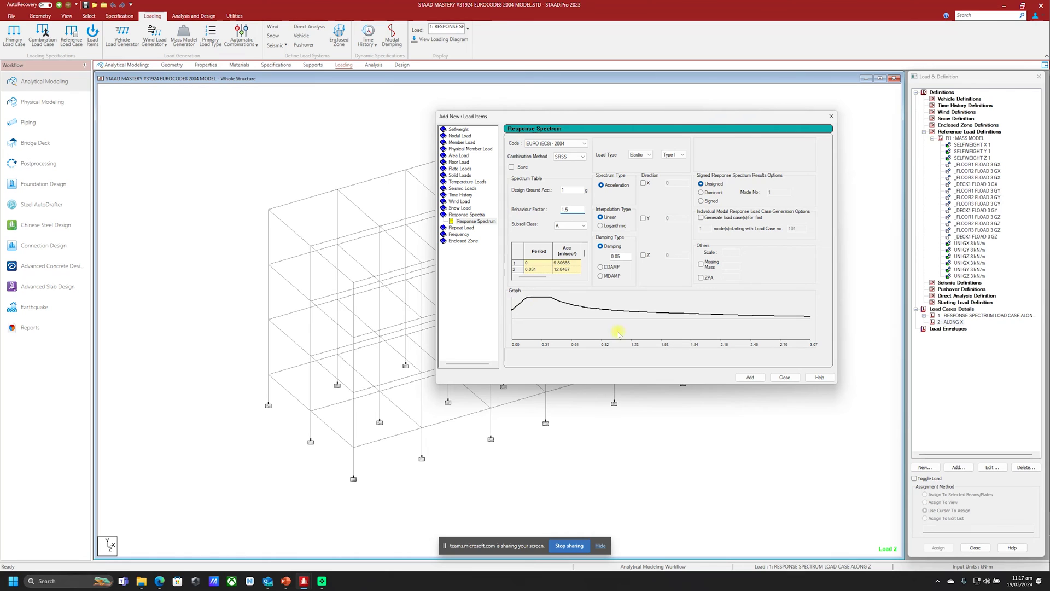
left_click_drag(689, 123, 654, 145)
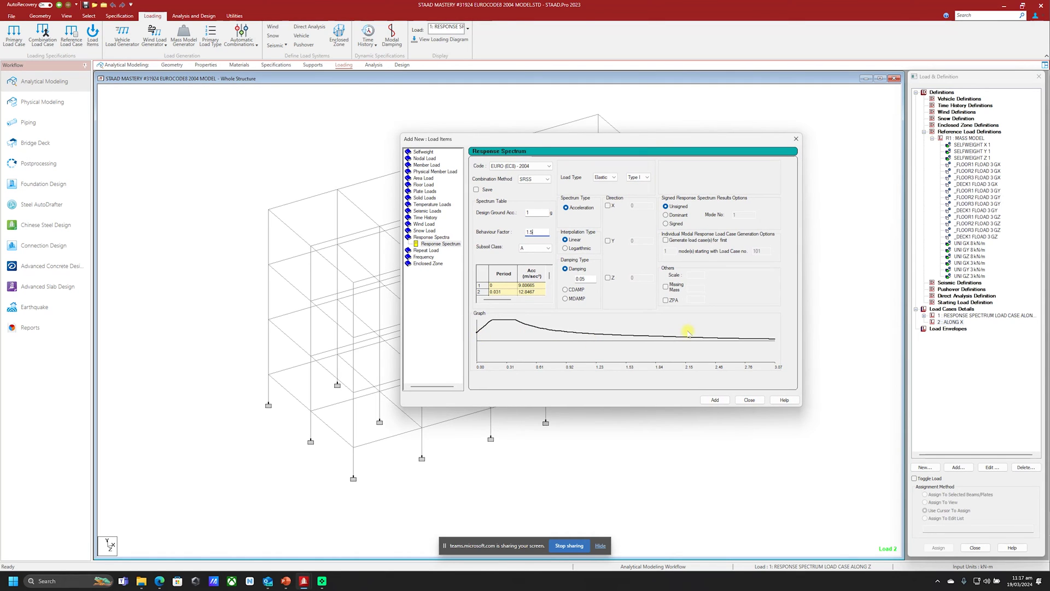
left_click(968, 558)
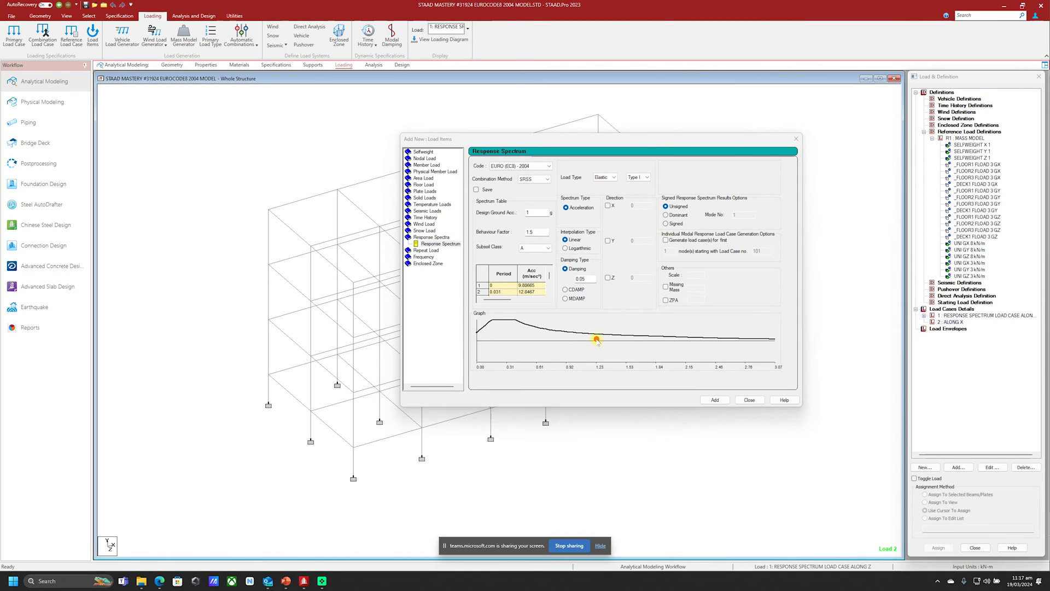
Hatch the short, medium and long period ranges of the spectrum graph in red, green and orange, and clear the markings
mouse_move(516, 313)
left_mouse_down()
mouse_move(516, 363)
mouse_move(480, 333)
mouse_move(479, 355)
mouse_move(504, 363)
left_mouse_up()
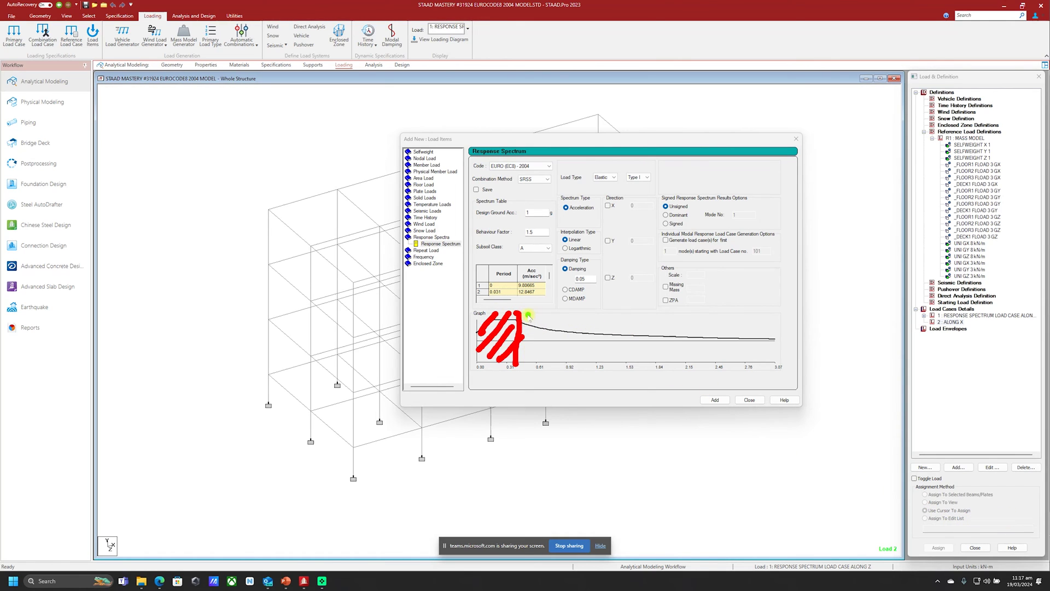
left_click_drag(521, 307, 522, 364)
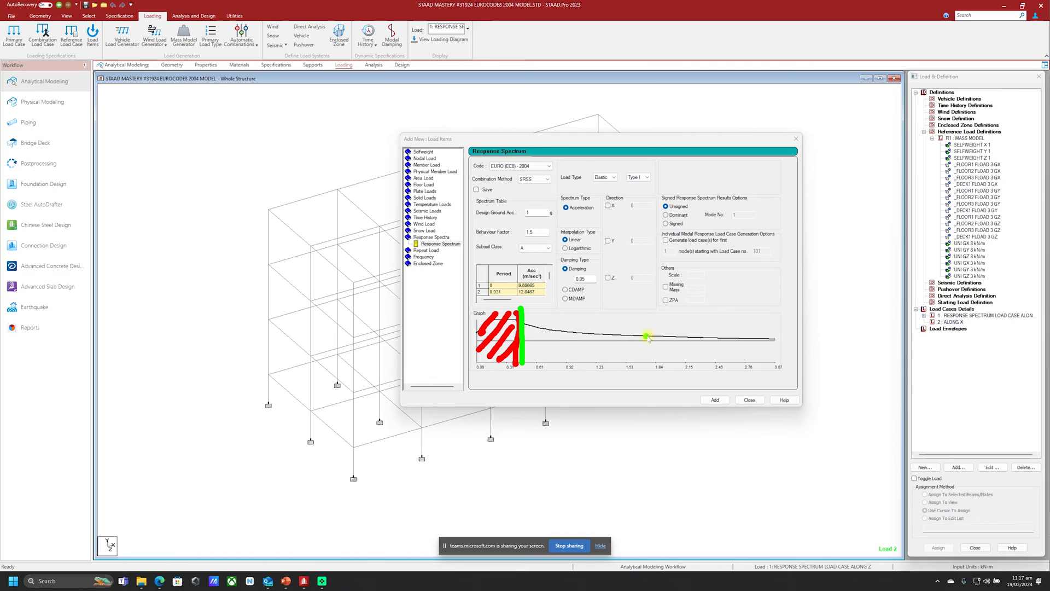
left_click_drag(688, 313, 688, 363)
mouse_move(524, 361)
left_mouse_down()
mouse_move(518, 312)
mouse_move(520, 352)
mouse_move(580, 315)
left_mouse_up()
left_click_drag(564, 359, 635, 316)
left_click_drag(599, 355, 657, 315)
mouse_move(634, 359)
left_mouse_down()
mouse_move(686, 316)
mouse_move(699, 367)
left_mouse_up()
left_click_drag(778, 319, 777, 363)
mouse_move(709, 316)
left_mouse_down()
mouse_move(690, 352)
mouse_move(727, 320)
left_mouse_up()
mouse_move(726, 365)
left_mouse_down()
mouse_move(759, 327)
mouse_move(744, 349)
mouse_move(768, 356)
left_mouse_up()
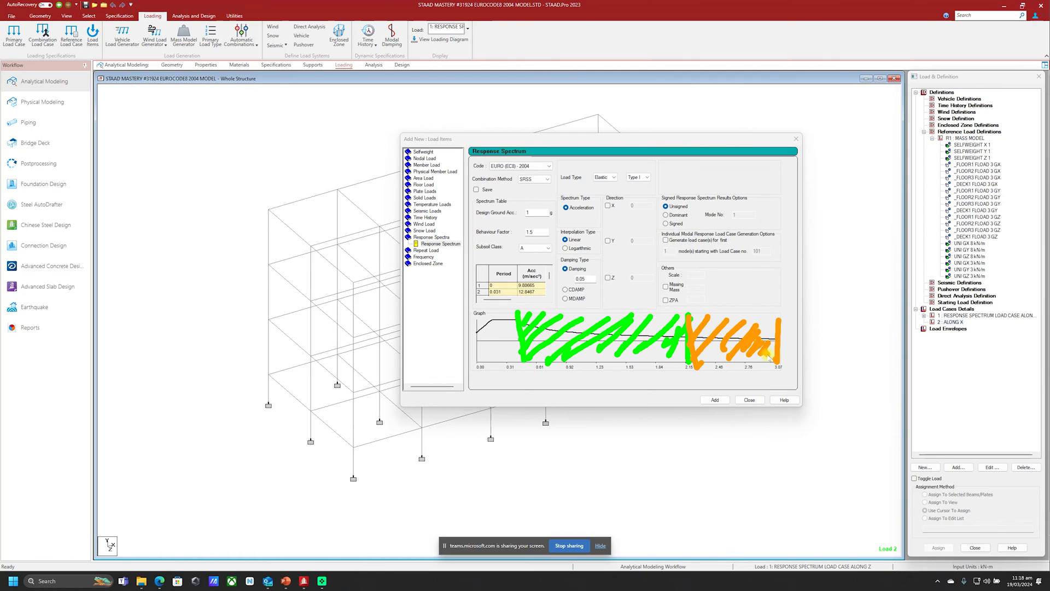
key("Escape")
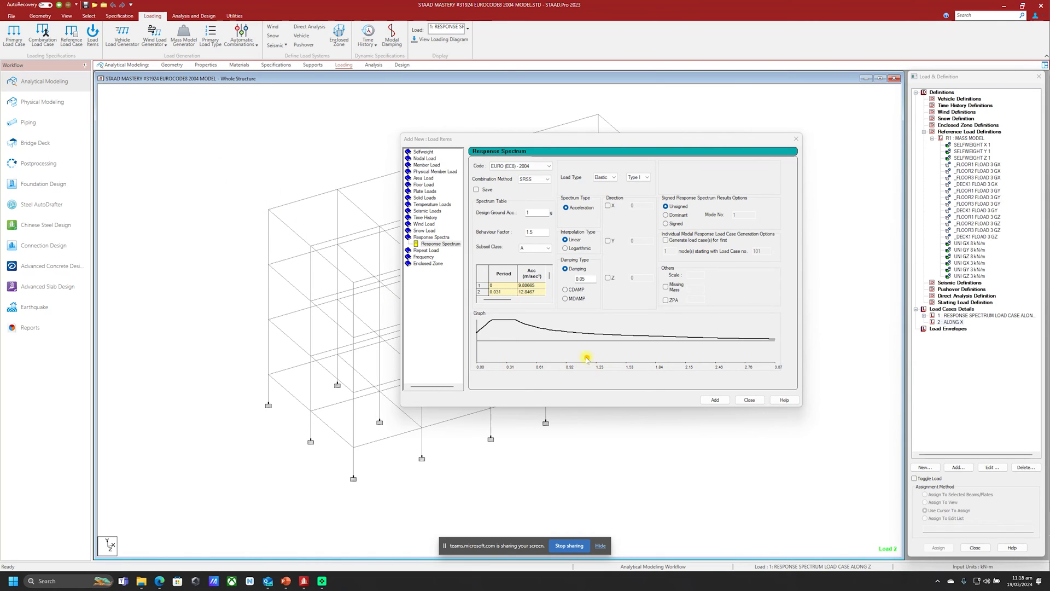
Mark the spectrum plateau and sketch a fixed-base vertical cantilever with its swaying top beside the building model
mouse_move(550, 313)
left_mouse_down()
mouse_move(545, 367)
mouse_move(494, 315)
left_mouse_up()
mouse_move(173, 163)
left_mouse_down()
mouse_move(179, 532)
mouse_move(202, 534)
mouse_move(156, 544)
left_mouse_up()
left_click_drag(180, 535, 172, 546)
left_click_drag(196, 537, 192, 546)
left_click_drag(206, 542, 201, 545)
left_click_drag(190, 452, 189, 461)
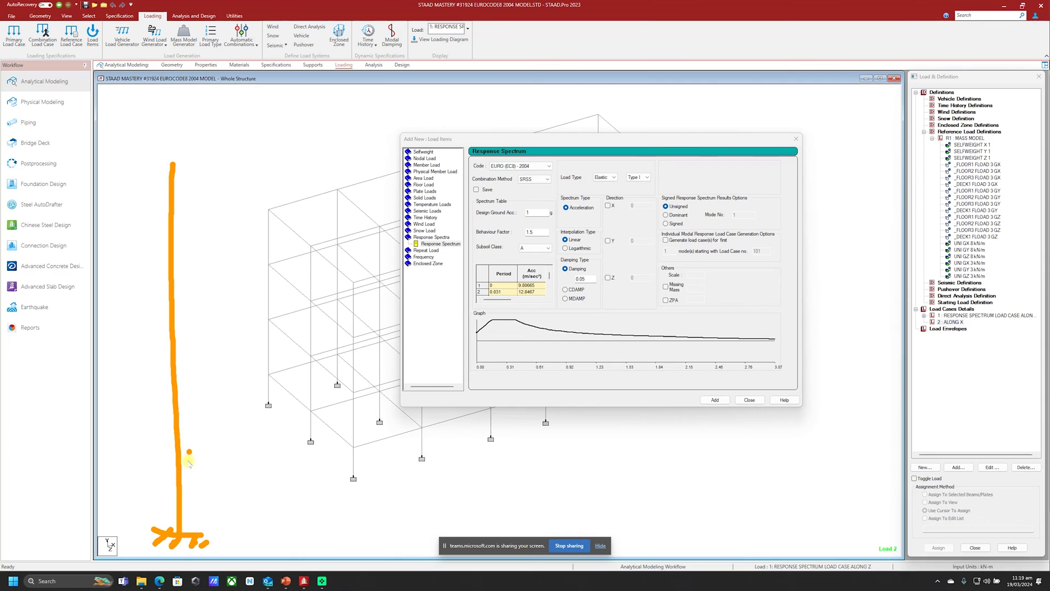
mouse_move(175, 383)
left_mouse_down()
mouse_move(174, 279)
mouse_move(241, 161)
left_mouse_up()
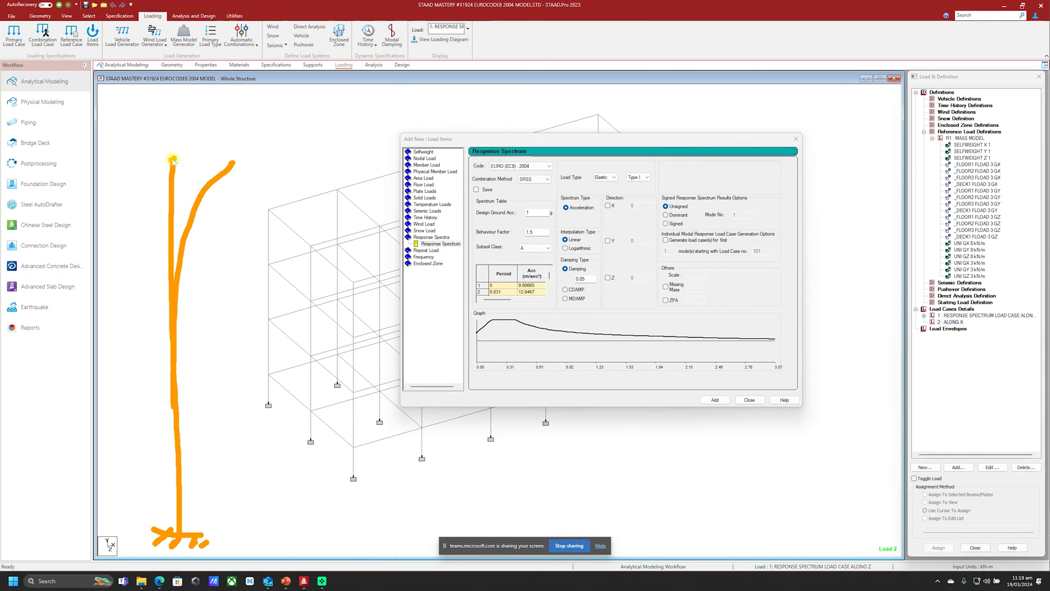
mouse_move(237, 159)
left_mouse_down()
mouse_move(195, 144)
mouse_move(129, 144)
mouse_move(106, 164)
mouse_move(174, 162)
left_mouse_up()
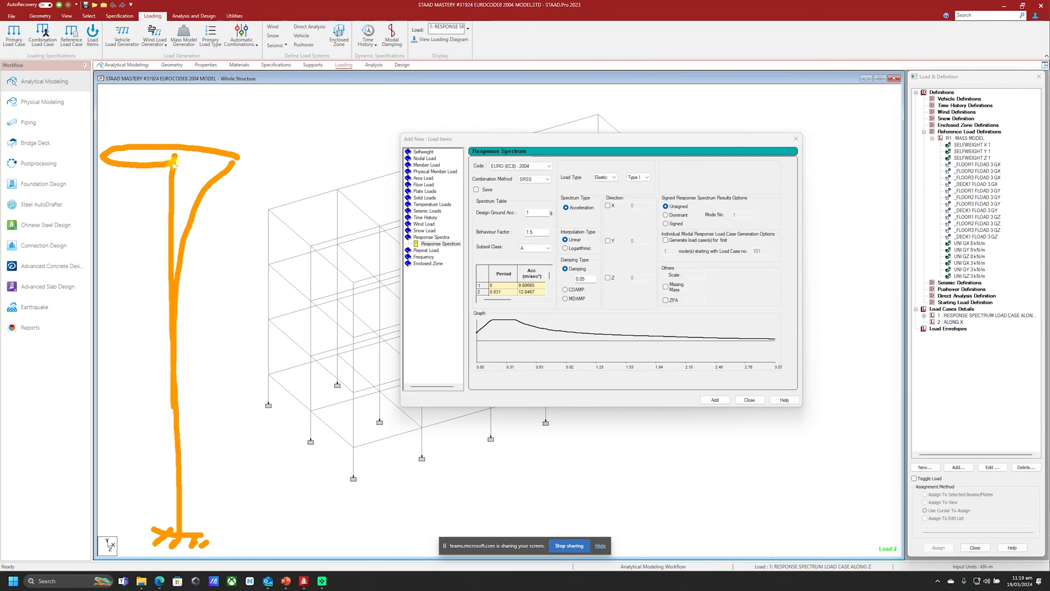
mouse_move(186, 118)
left_mouse_down()
mouse_move(214, 145)
mouse_move(229, 129)
mouse_move(244, 135)
left_mouse_up()
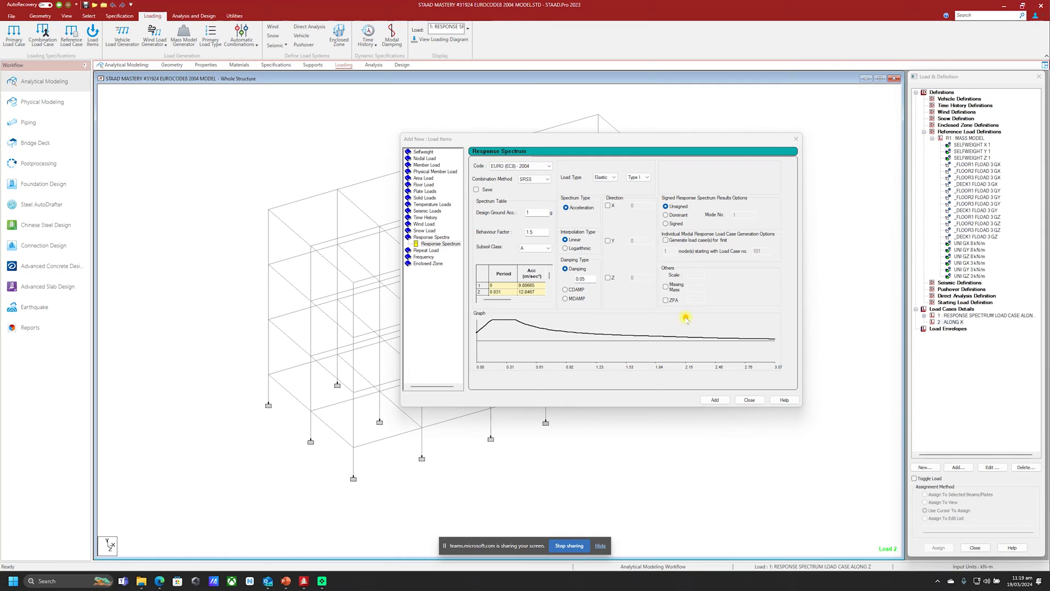
Hatch the long-period tail of the spectrum graph in orange
left_click_drag(695, 300, 703, 366)
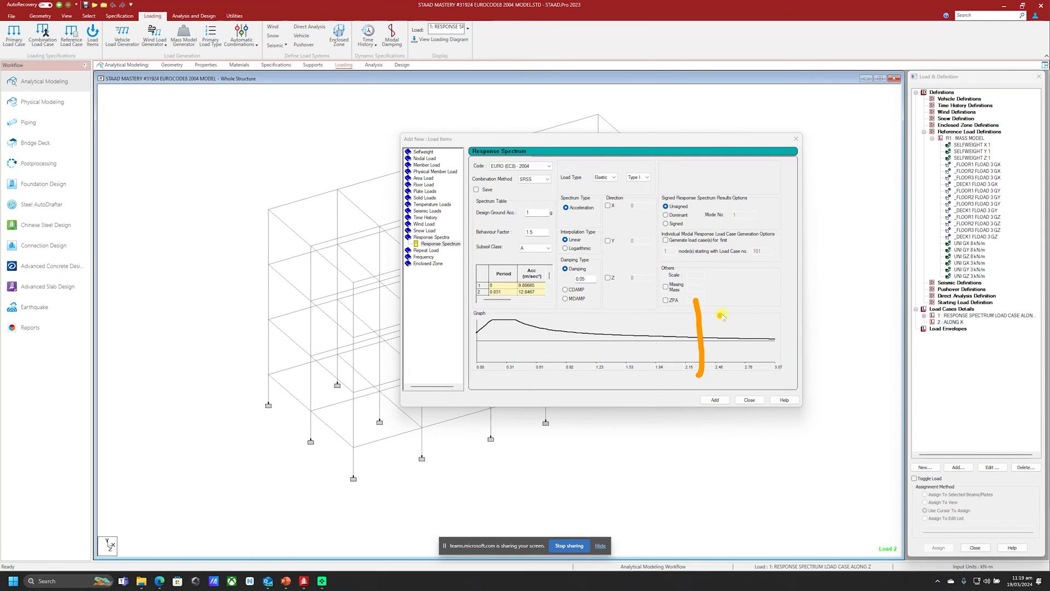
left_click_drag(730, 312, 704, 362)
left_click_drag(761, 331, 715, 369)
mouse_move(780, 334)
left_mouse_down()
mouse_move(758, 363)
mouse_move(707, 365)
left_mouse_up()
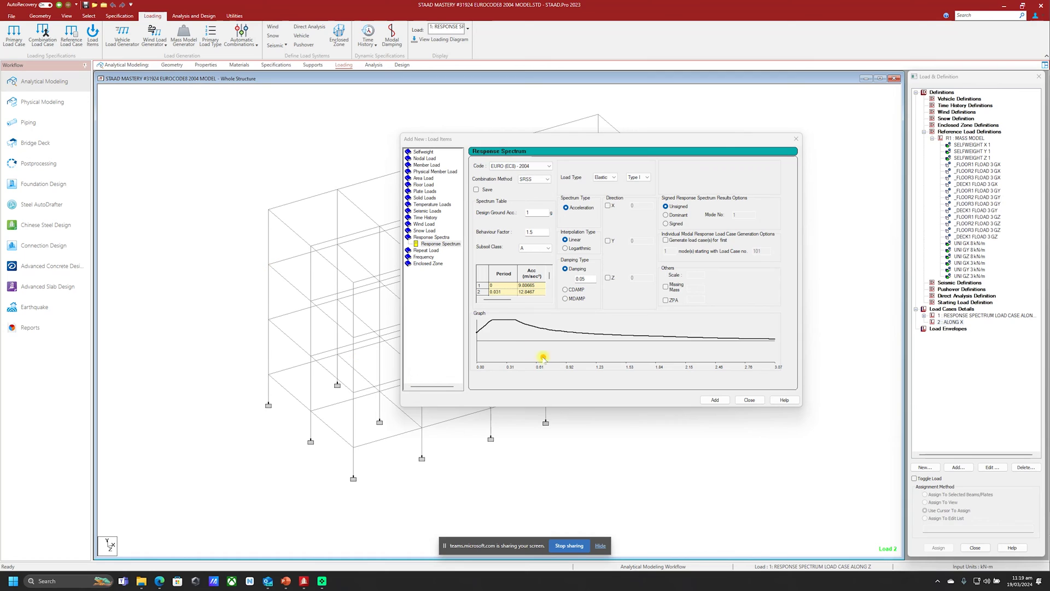
Mark the spectrum curve around the 0.61 s period and underline the behaviour factor, and clear the markings
mouse_move(547, 305)
left_mouse_down()
mouse_move(552, 363)
mouse_move(541, 323)
left_mouse_up()
mouse_move(494, 346)
left_mouse_down()
mouse_move(518, 320)
mouse_move(475, 322)
mouse_move(547, 356)
left_mouse_up()
mouse_move(546, 310)
left_mouse_down()
mouse_move(496, 347)
mouse_move(548, 358)
left_mouse_up()
left_click_drag(477, 237, 547, 241)
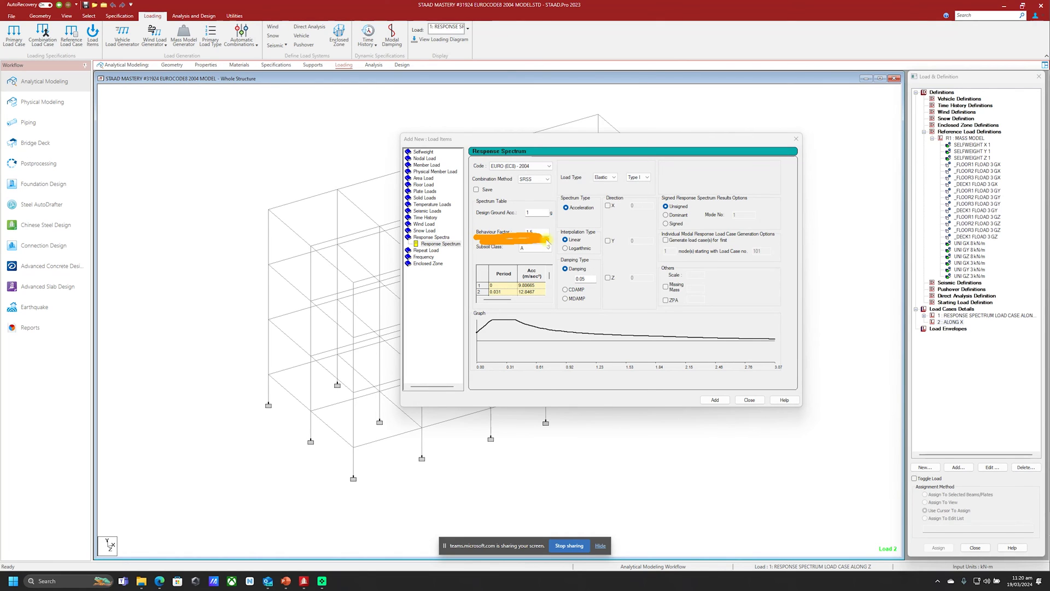
left_click(522, 298)
mouse_move(501, 310)
left_mouse_down()
mouse_move(470, 324)
mouse_move(498, 340)
mouse_move(491, 328)
left_mouse_up()
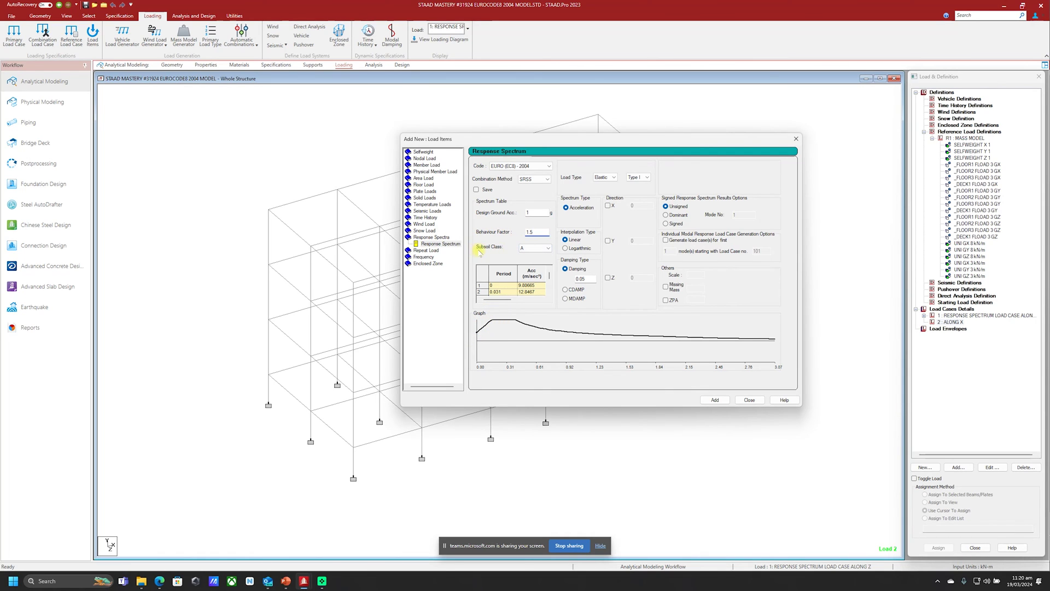
Set the subsoil class of the response spectrum to B
left_click(547, 249)
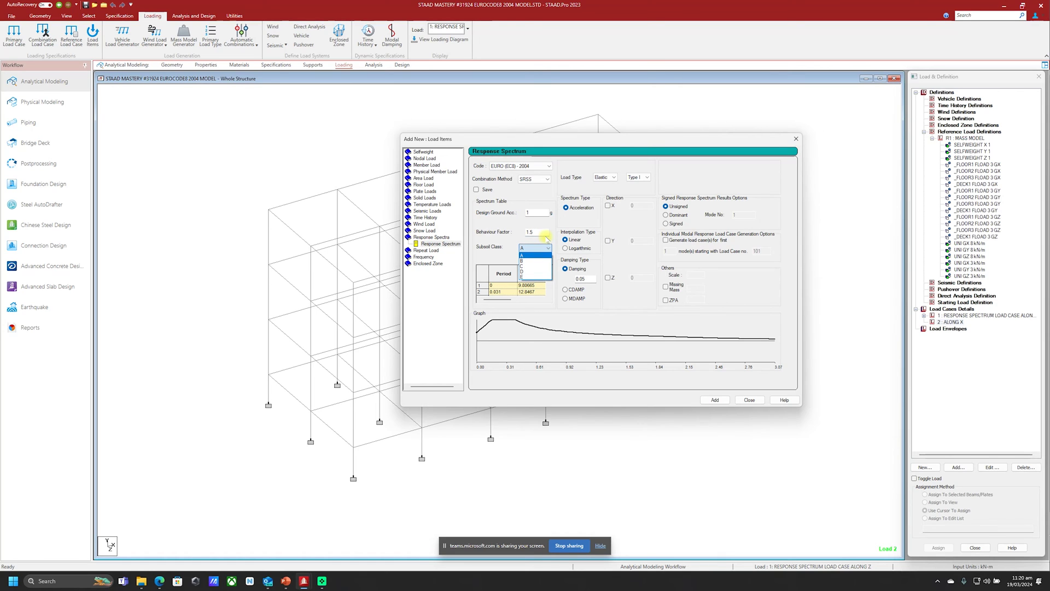
left_click(539, 250)
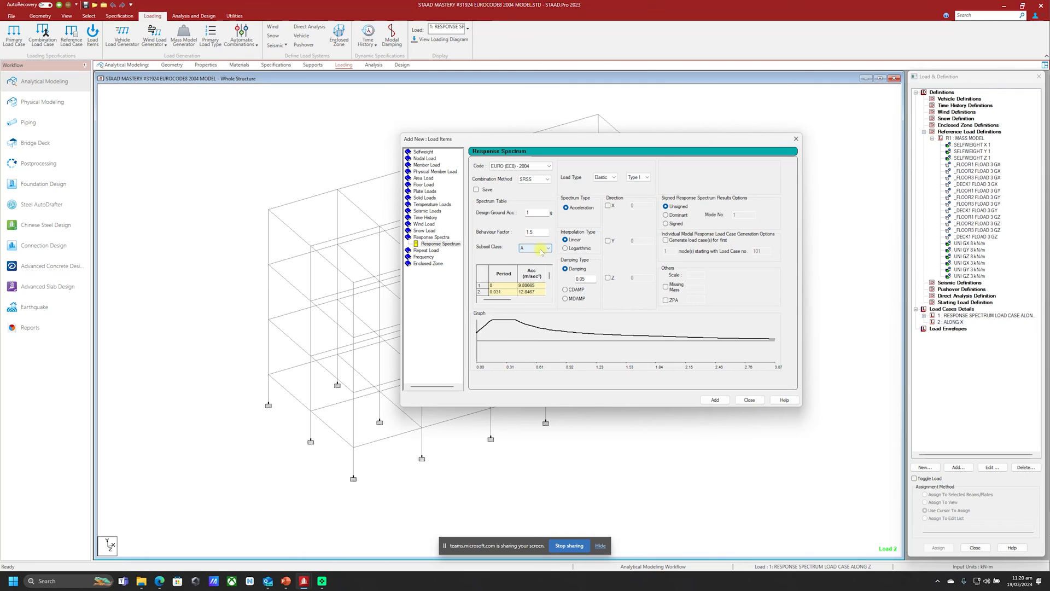
scroll(540, 250, "down", 1)
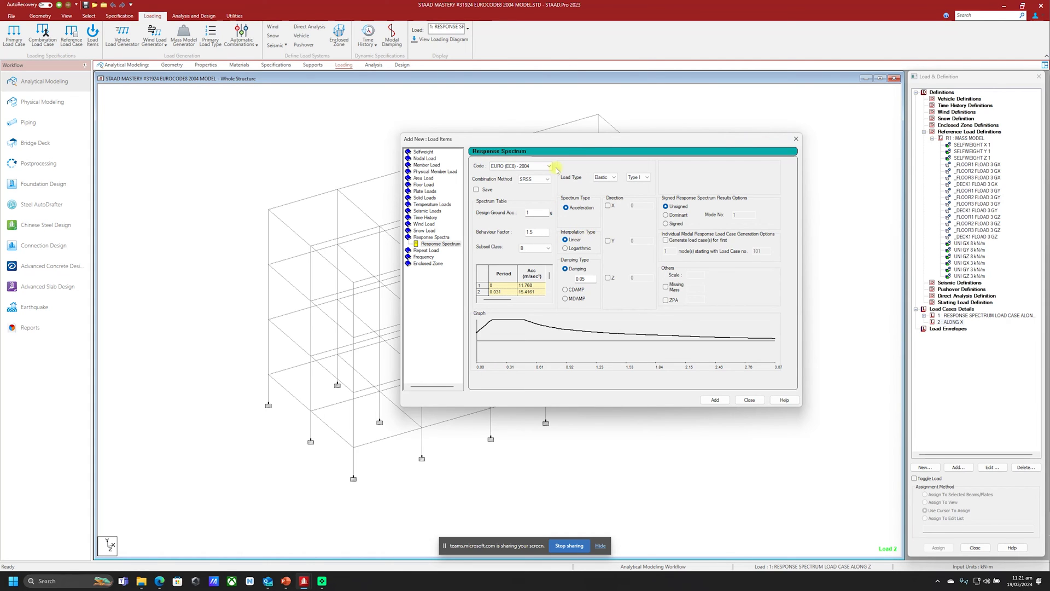
Switch to the PowerPoint Spectral Data slide and mark in red how a period T projects up to the acceleration curve
left_click_drag(565, 138, 687, 121)
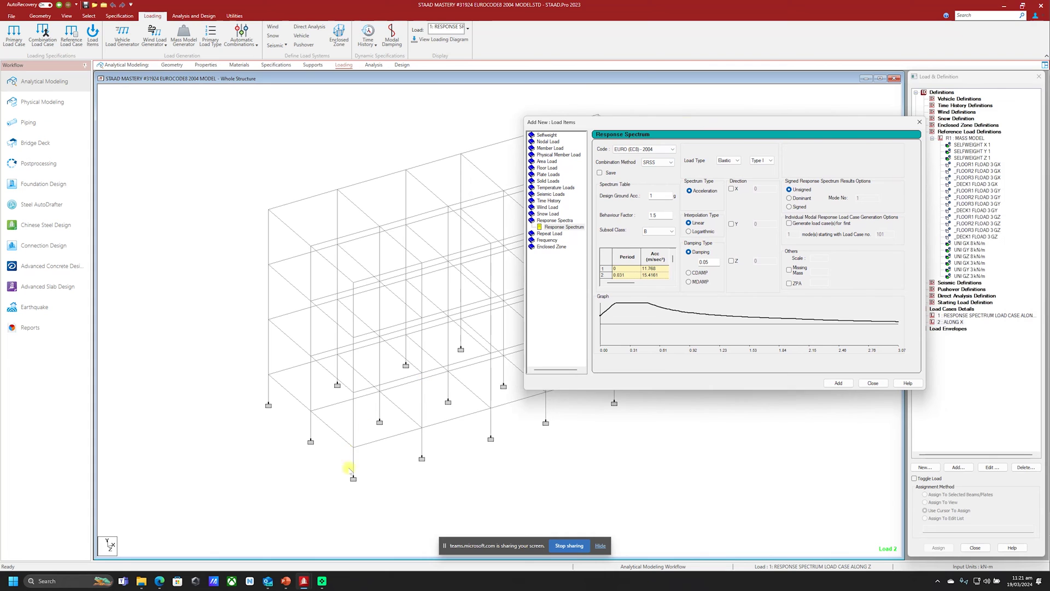
key("alt+Tab")
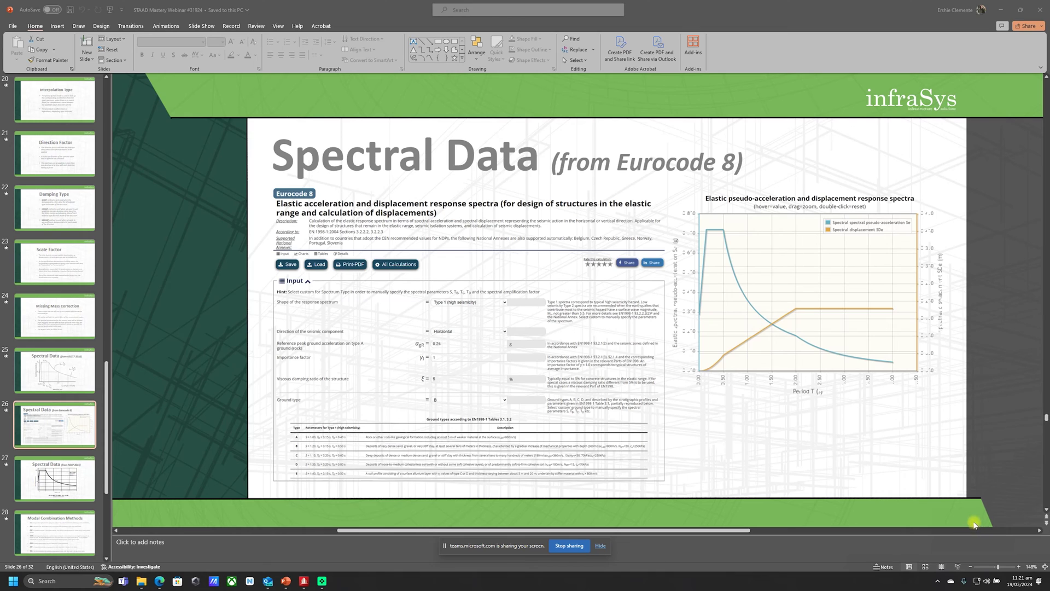
mouse_move(696, 441)
left_mouse_down()
mouse_move(701, 479)
mouse_move(699, 441)
mouse_move(710, 439)
mouse_move(746, 468)
left_mouse_up()
key("e")
mouse_move(760, 364)
left_mouse_down()
mouse_move(757, 457)
mouse_move(785, 428)
left_mouse_up()
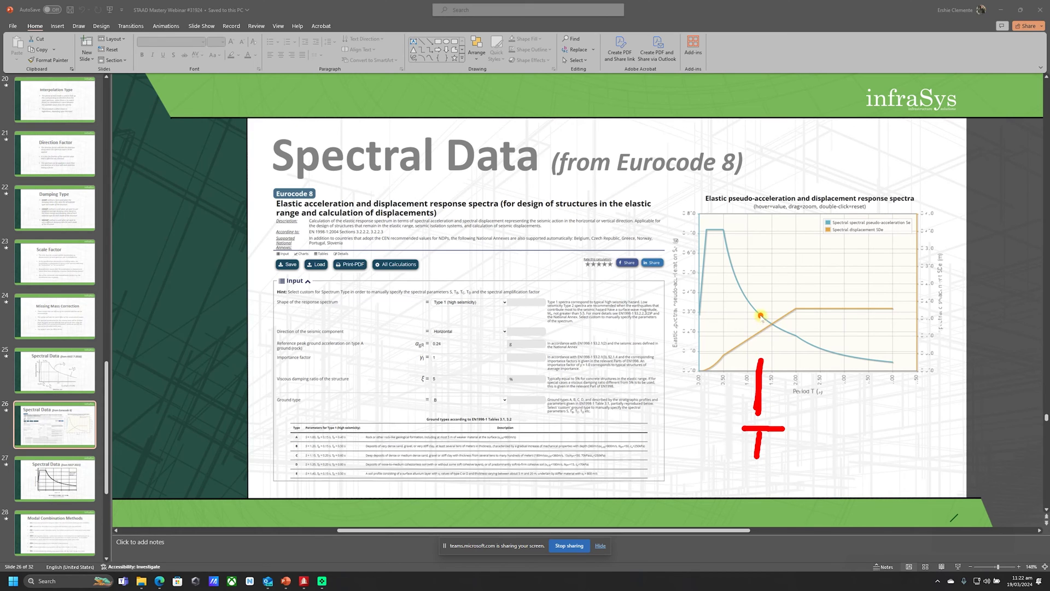
left_click(758, 315)
left_click(761, 351)
left_click(759, 337)
left_click(760, 329)
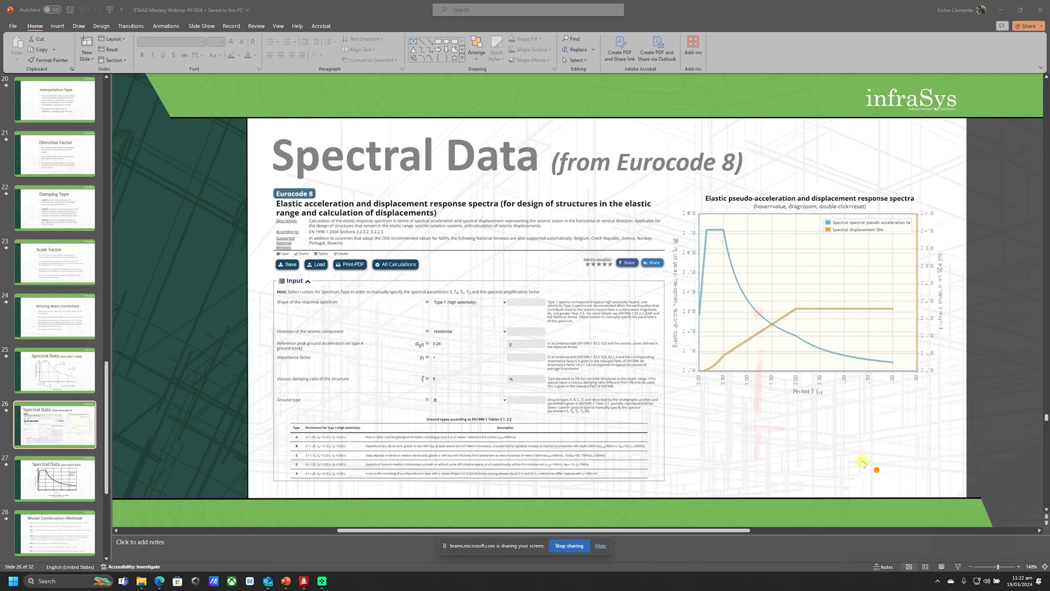
Mark a point on the slide's acceleration curve and draw an orange dashed line from it to the acceleration axis
left_click(748, 303)
mouse_move(771, 327)
left_mouse_down()
mouse_move(777, 320)
mouse_move(755, 301)
left_mouse_up()
left_click_drag(758, 311, 691, 312)
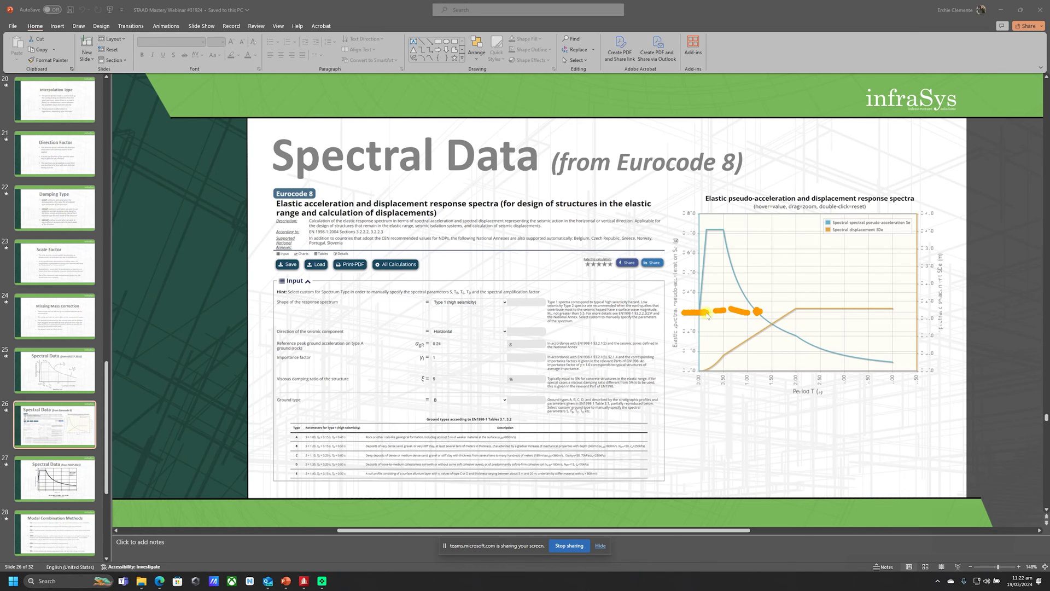
Return to STAAD.Pro and try the Logarithmic interpolation type, restoring Linear
key("alt+Tab")
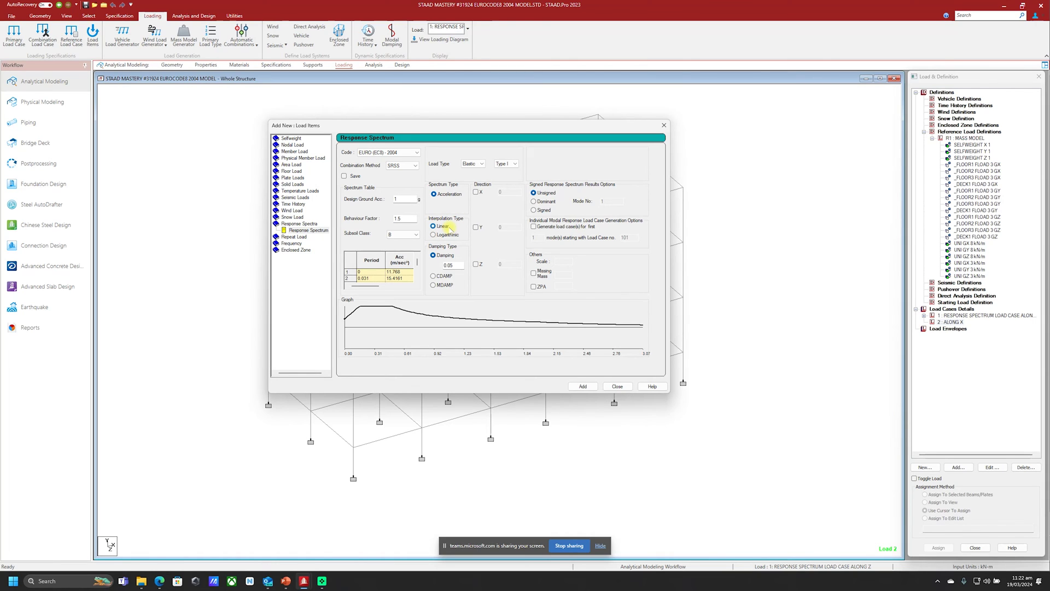
left_click(434, 235)
left_click(440, 228)
Try the CDAMP and MDAMP damping types of the response spectrum and restore the Damping option
left_click_drag(504, 125, 438, 132)
left_click(368, 283)
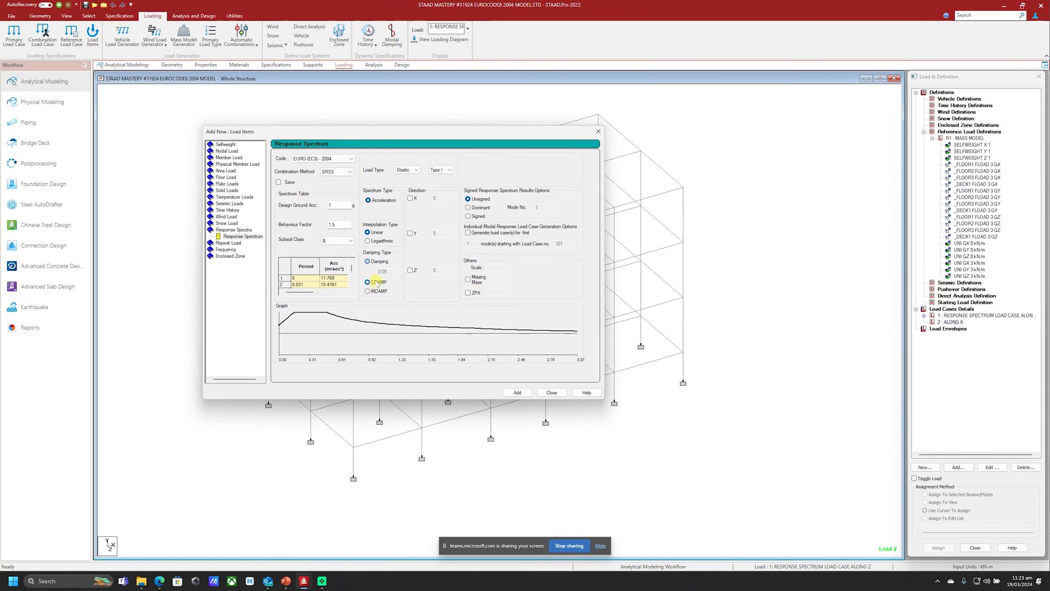
left_click(368, 262)
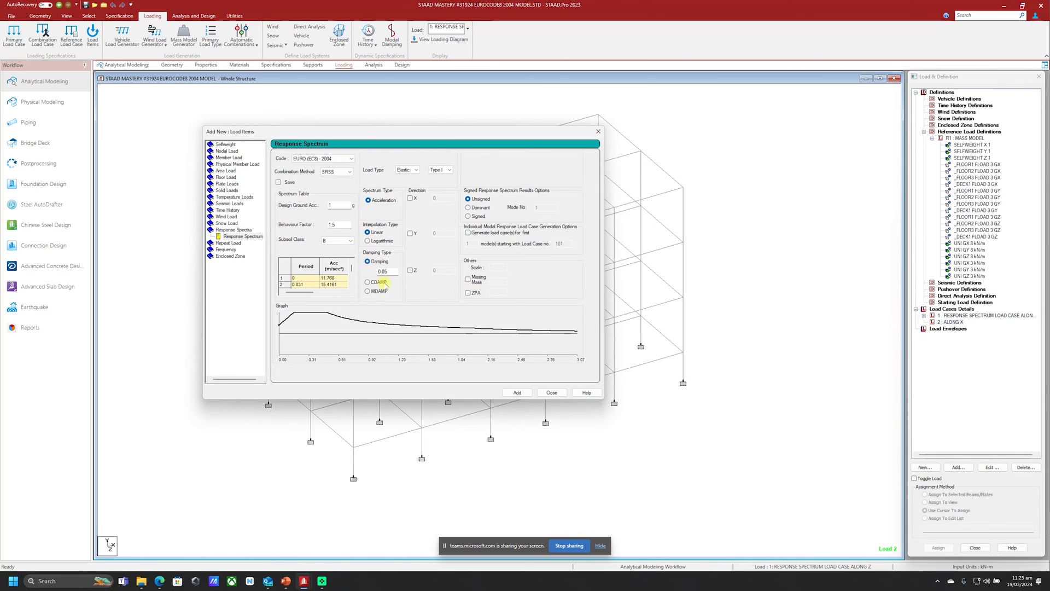
left_click(367, 282)
left_click(367, 291)
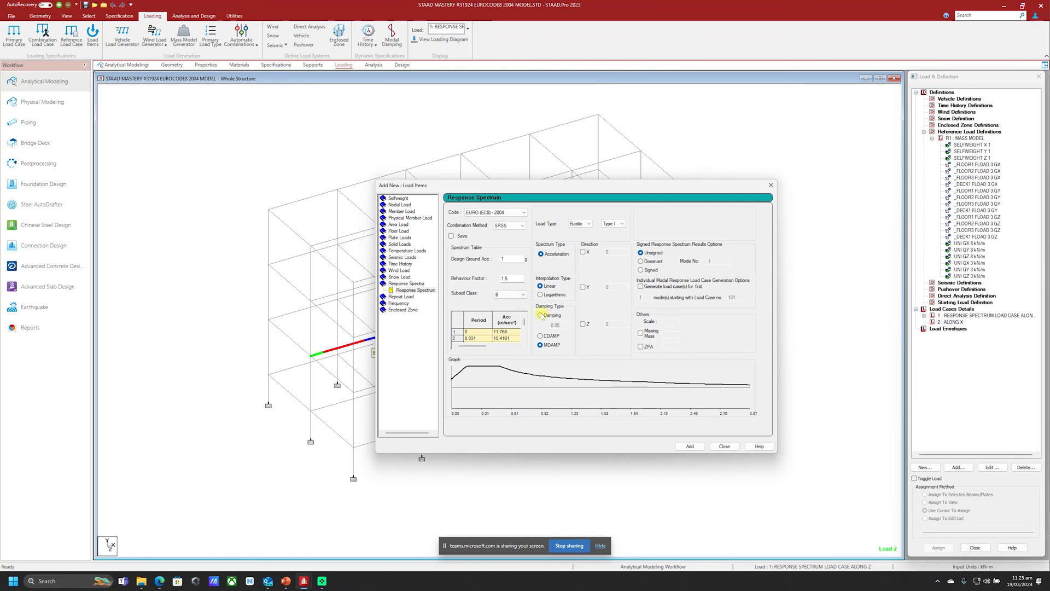
left_click(541, 315)
left_click_drag(522, 186, 592, 136)
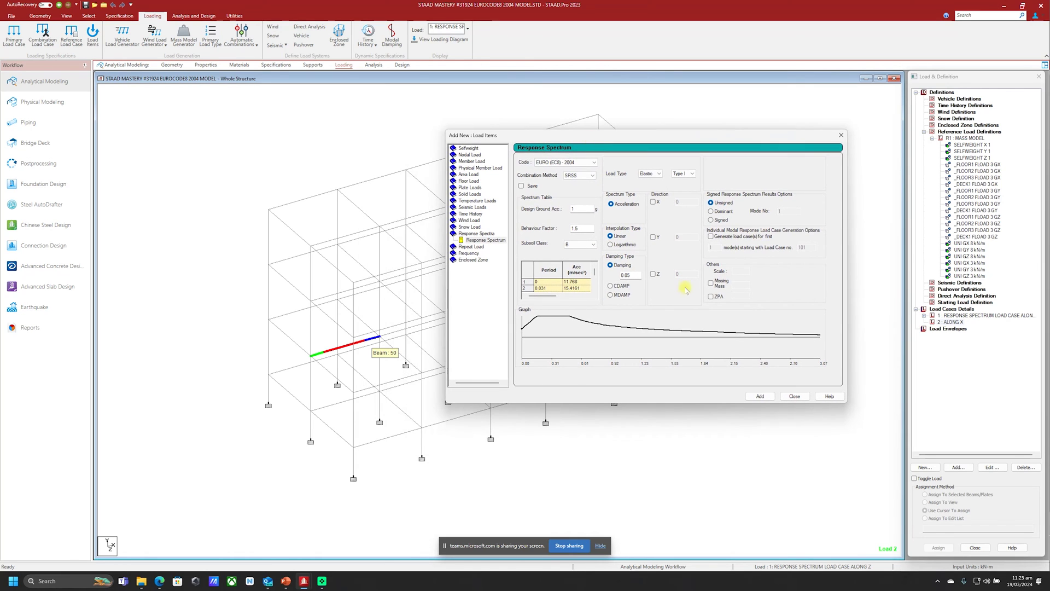
Select the damping ratio value, and switch the damping type to CDAMP and on to MDAMP
double_click(631, 277)
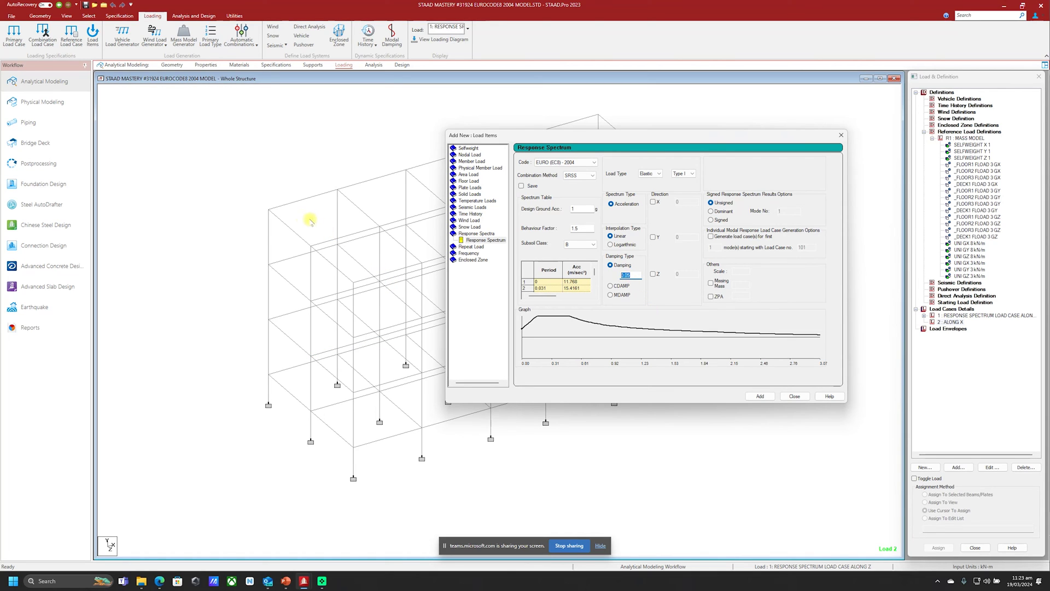
left_click(635, 274)
left_click(611, 285)
left_click(611, 296)
left_click_drag(599, 136, 656, 106)
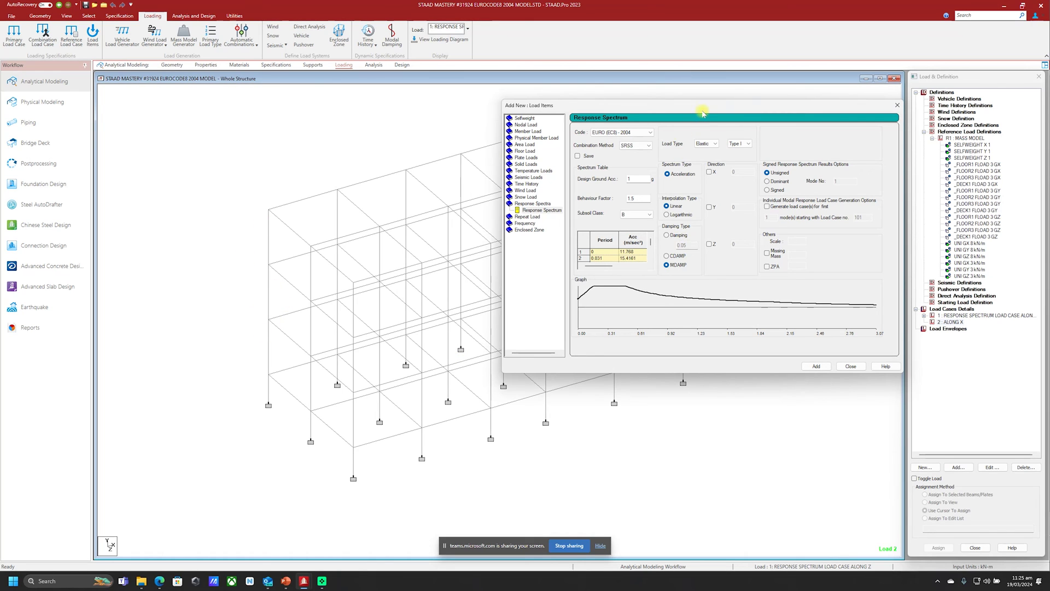
left_click_drag(702, 108, 644, 110)
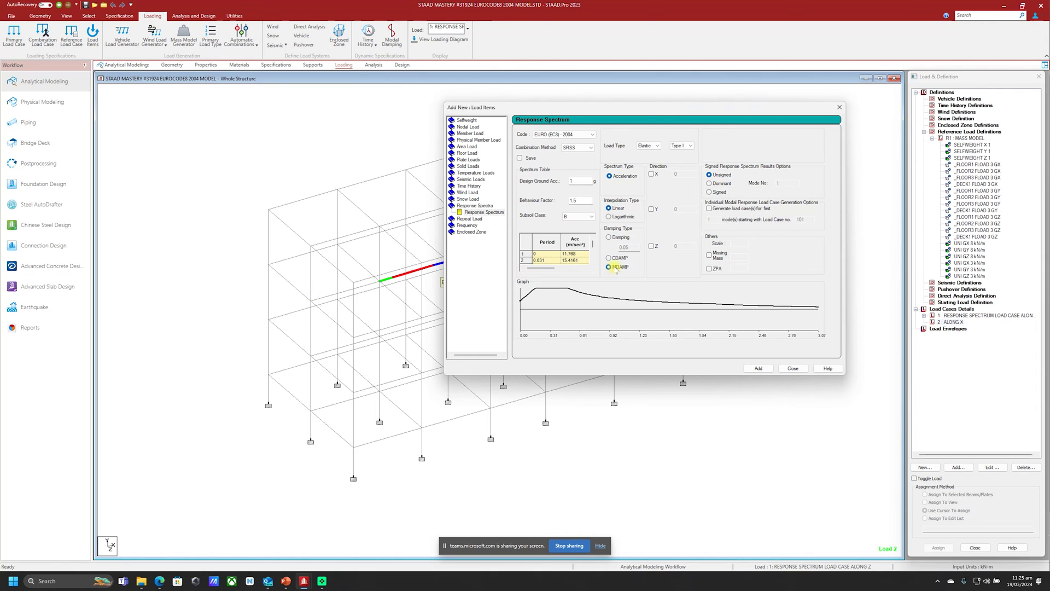
left_click_drag(626, 108, 479, 112)
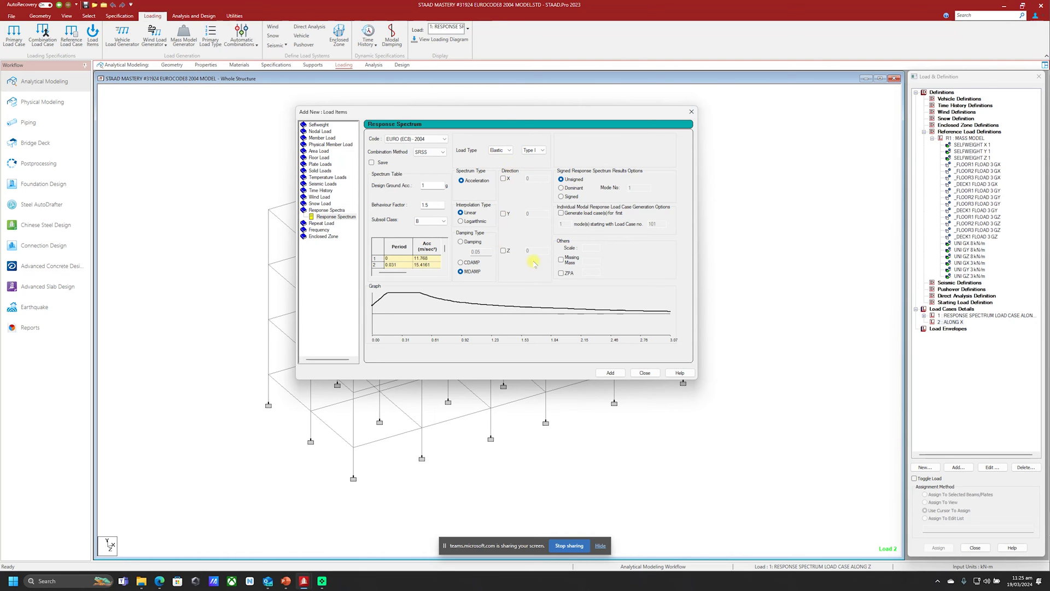
left_click_drag(444, 116, 597, 152)
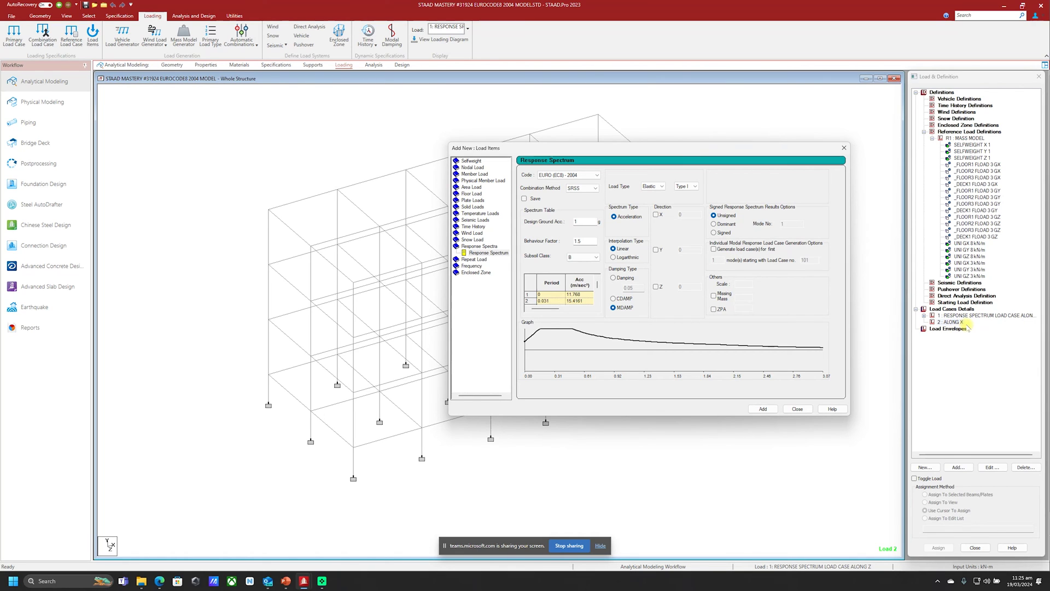
Apply the spectrum in the X direction with a factor of 1, using the Damping type and a behaviour factor of 1
left_click_drag(646, 163, 741, 343)
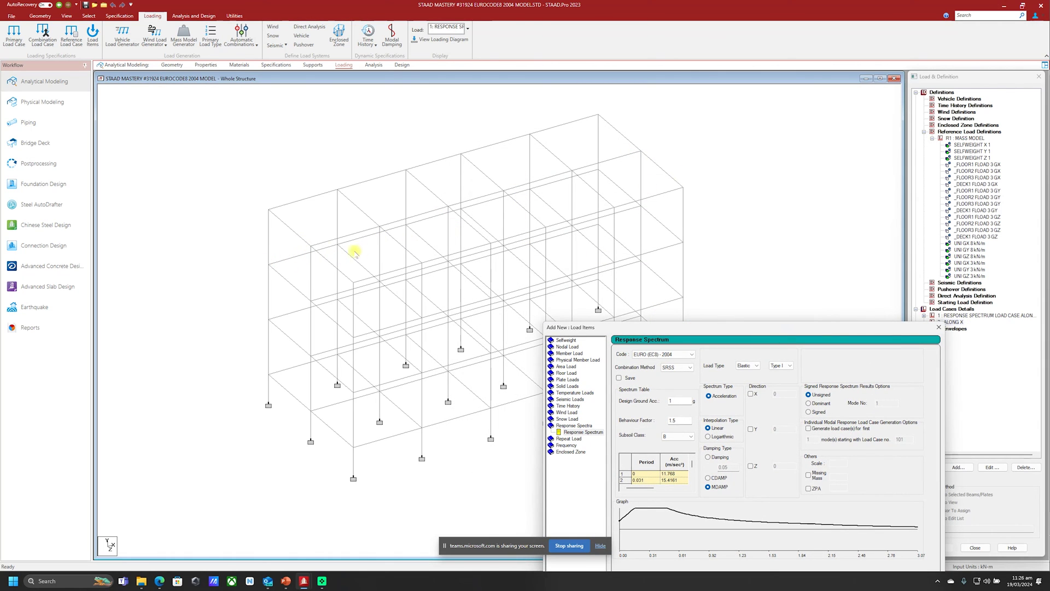
left_click_drag(789, 327, 591, 143)
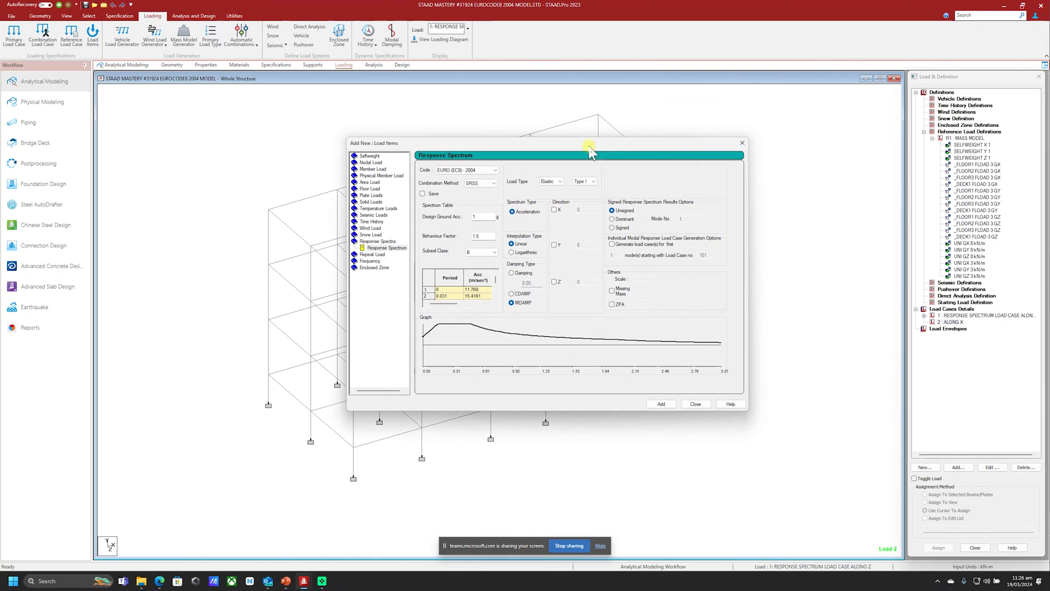
left_click(555, 210)
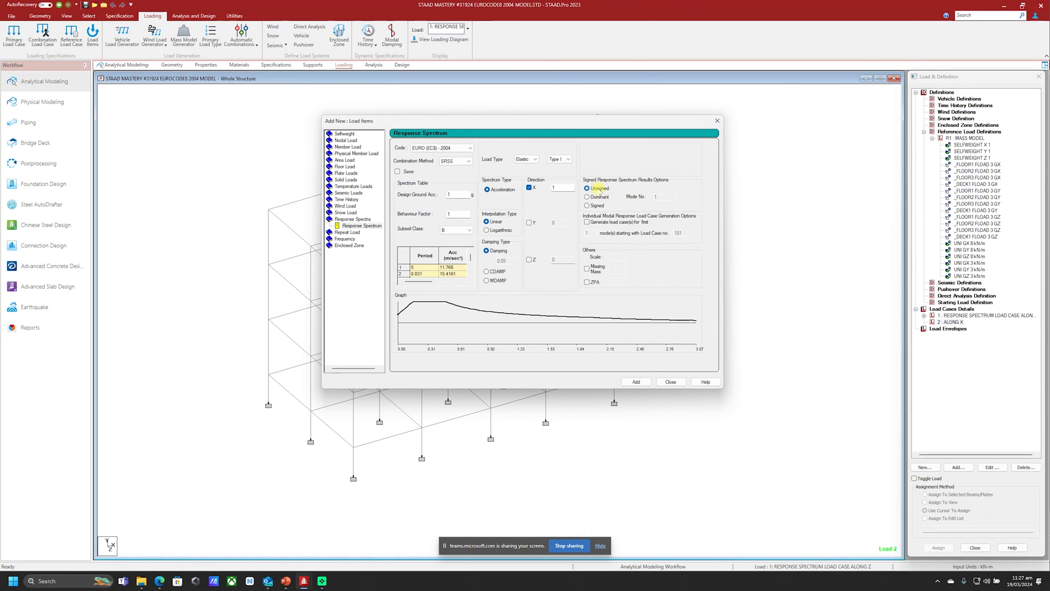
Set the signed response spectrum results option to Signed
left_click_drag(432, 121, 621, 344)
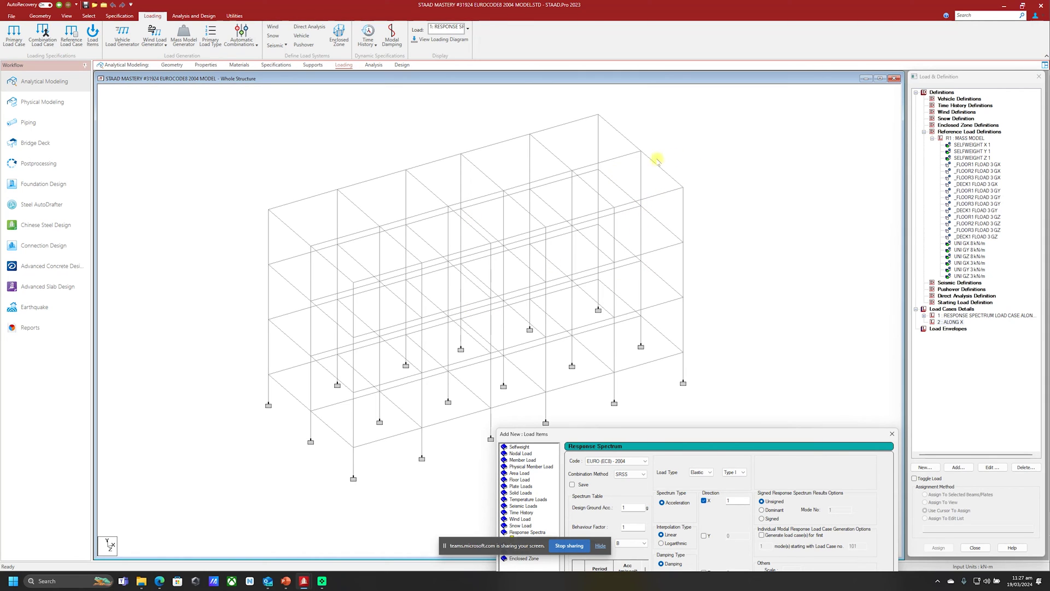
left_click_drag(619, 434, 342, 144)
left_click(485, 226)
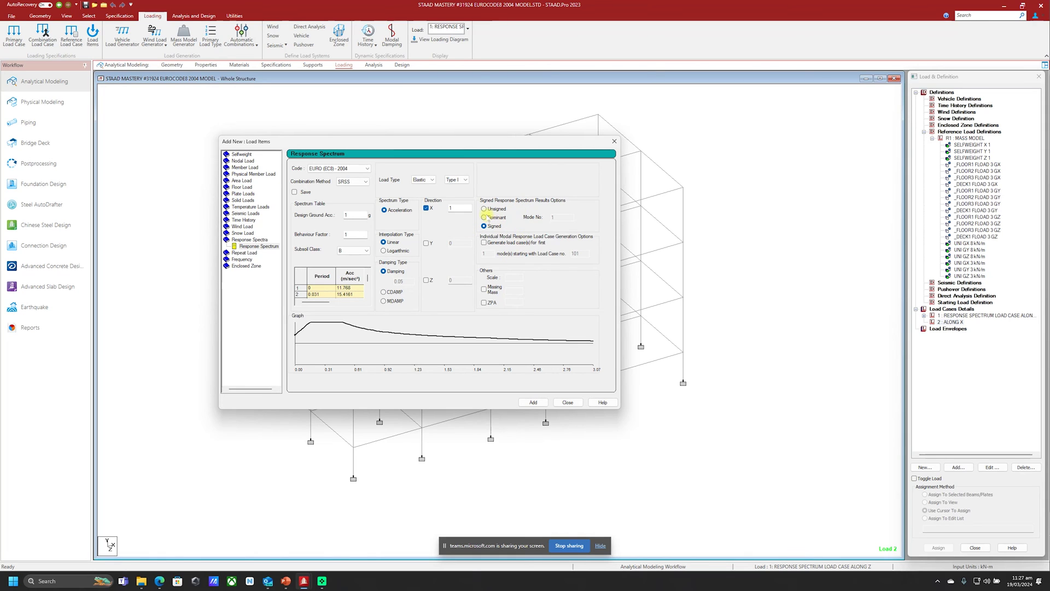
Set the signed response spectrum results option to Unsigned and turn off load case generation for the first 10 modes
left_click(484, 208)
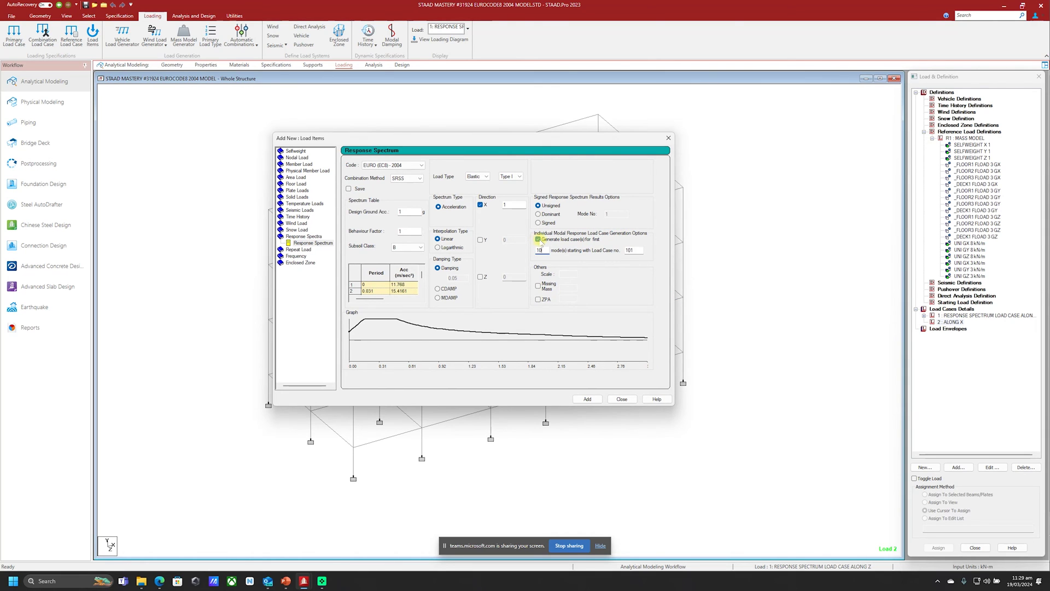
left_click(539, 240)
Review the available combination methods, and switch to PowerPoint to examine the CQC entry on the Modal Combination Methods slide
left_click(421, 181)
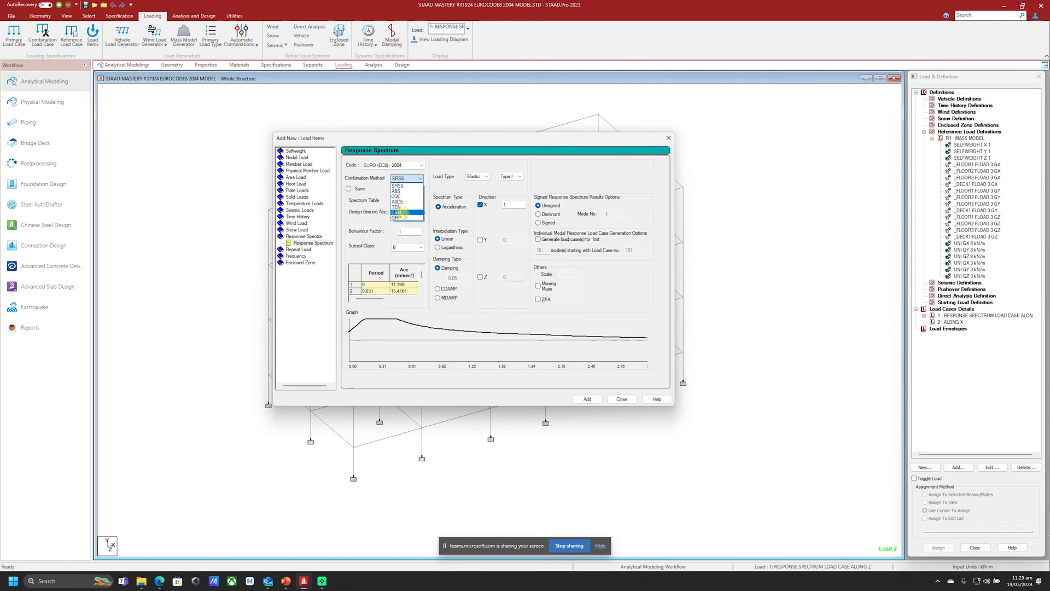
left_click(439, 170)
key("alt+Tab")
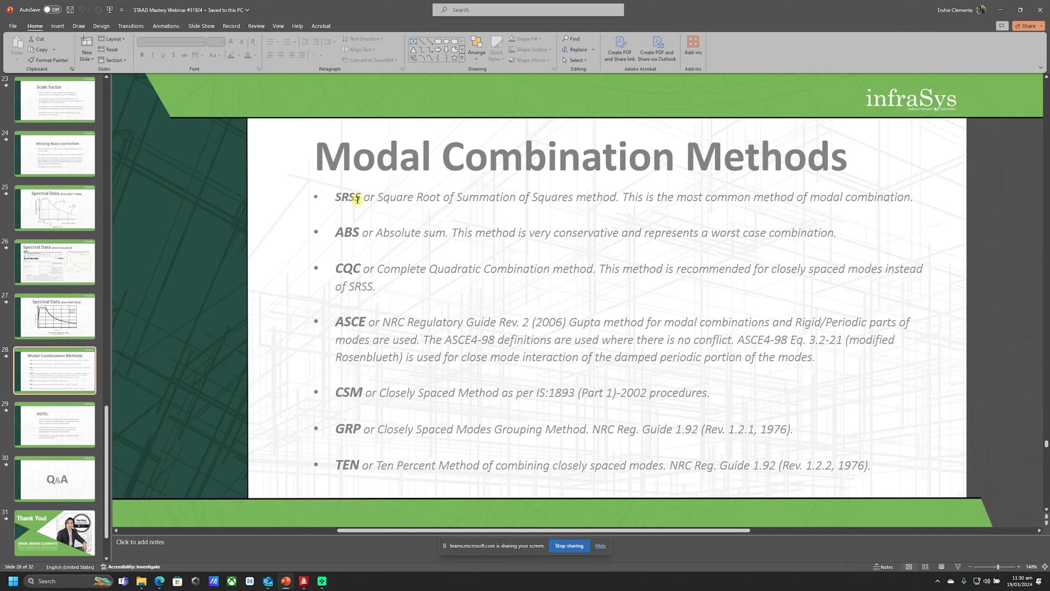
left_click_drag(361, 268, 335, 268)
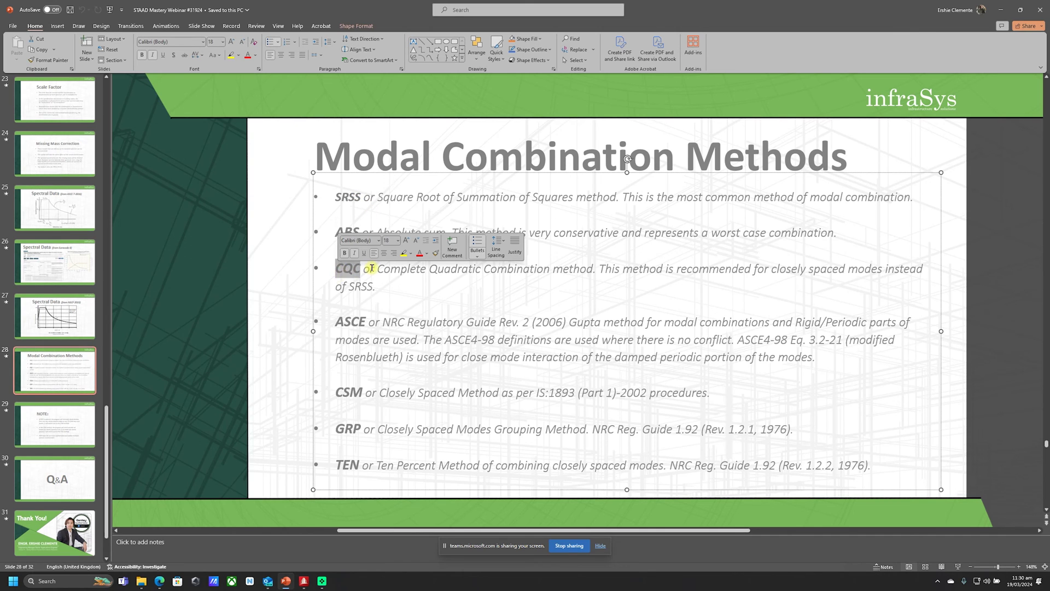
left_click(553, 269)
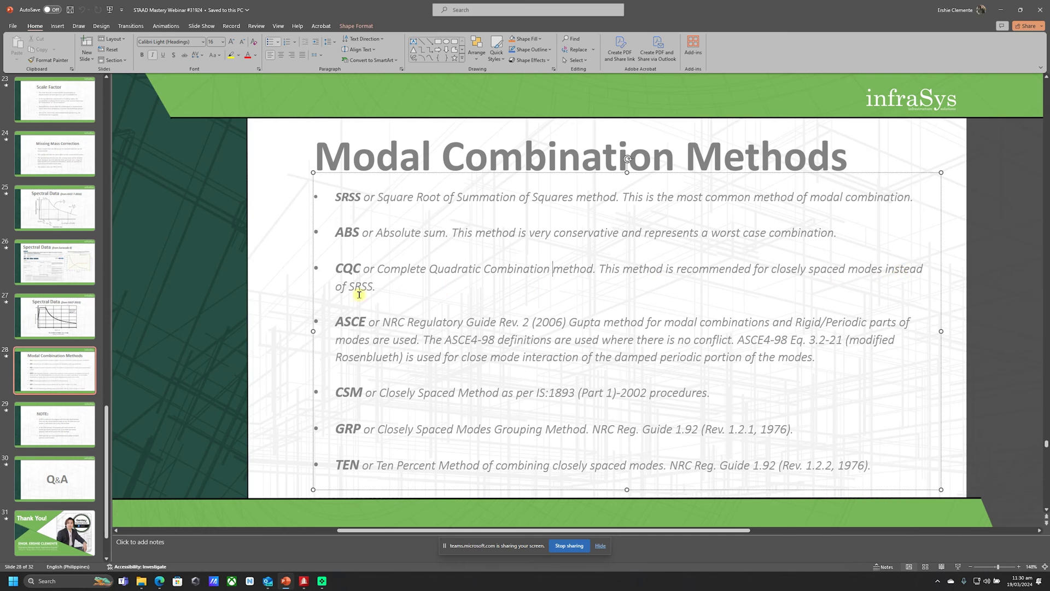
Compare the SRSS and CQC entries on the Modal Combination Methods slide, and return to STAAD.Pro
double_click(335, 197)
left_click(337, 268)
double_click(342, 268)
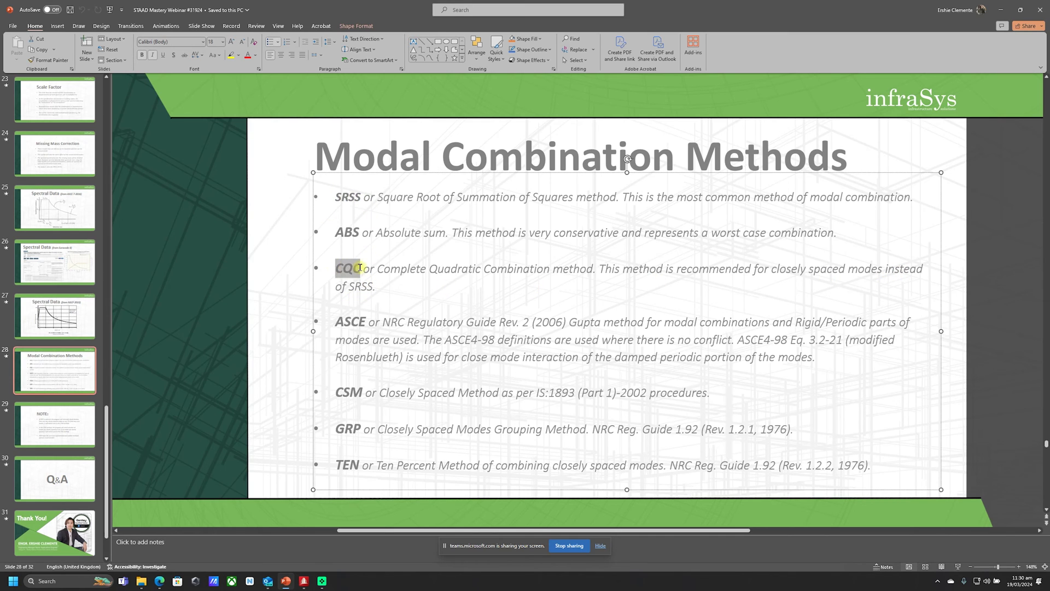
double_click(336, 197)
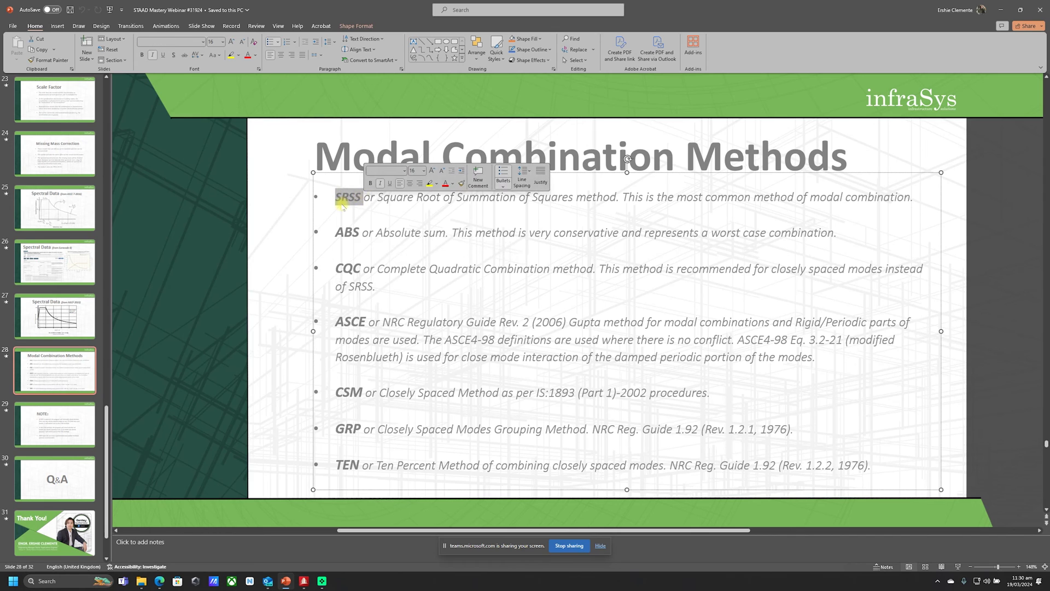
double_click(340, 269)
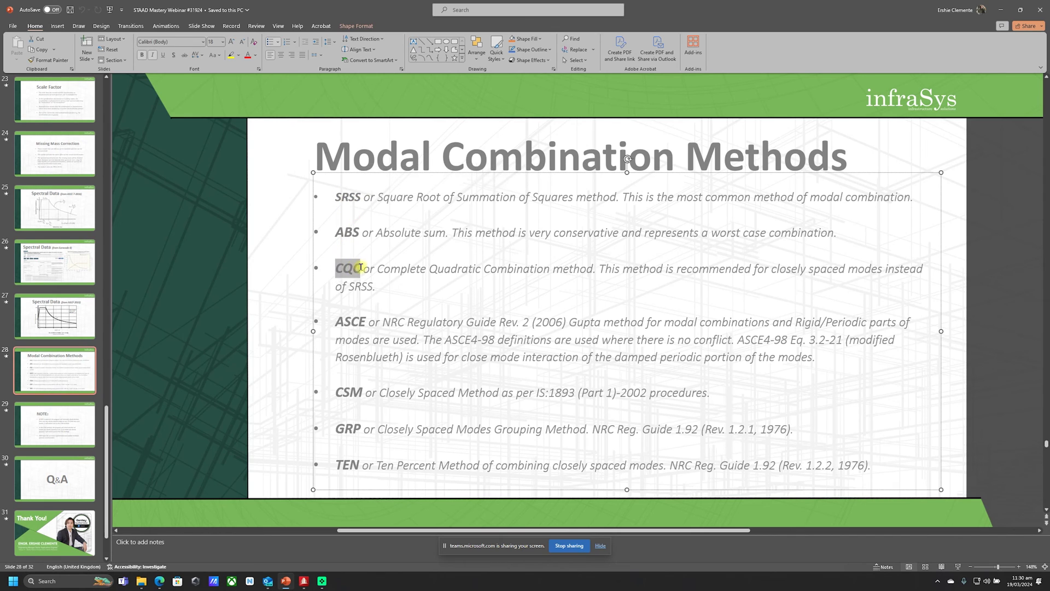
left_click(348, 198)
double_click(349, 267)
left_click(341, 188)
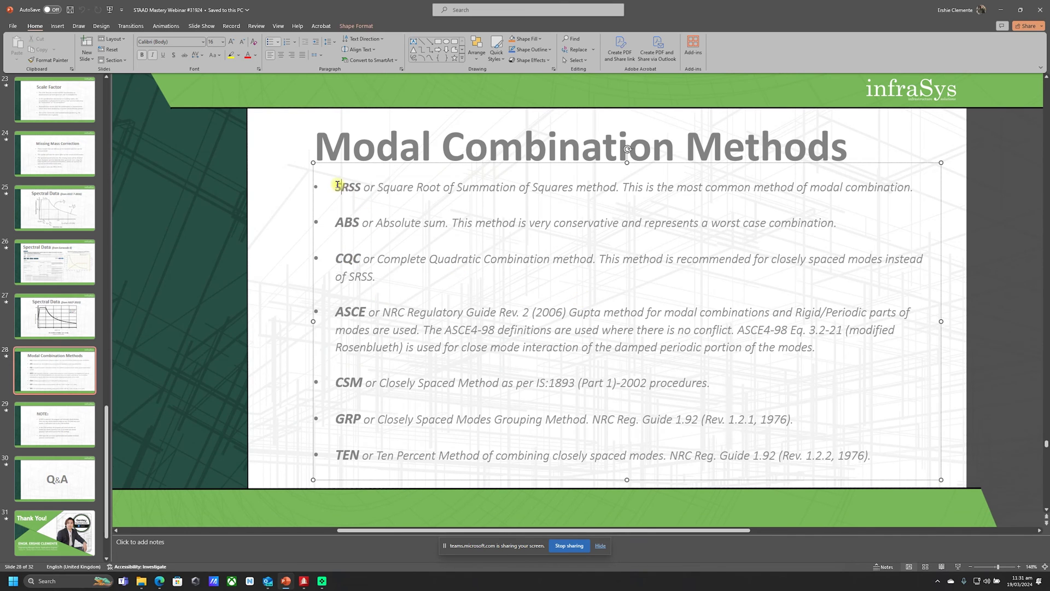
key("alt+Tab")
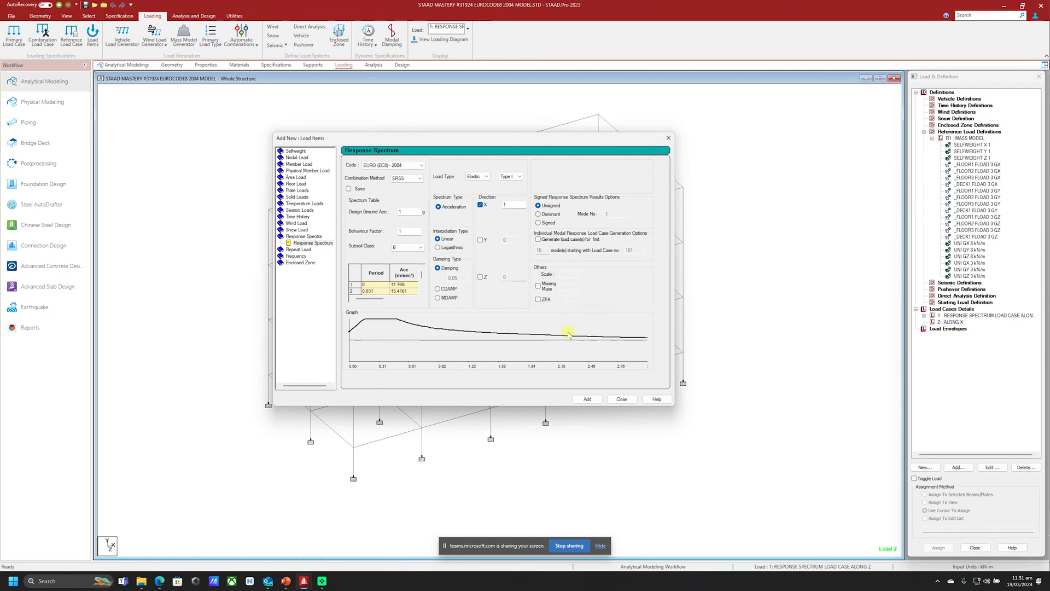
Try the Missing Mass and ZPA options of the response spectrum
left_click(538, 285)
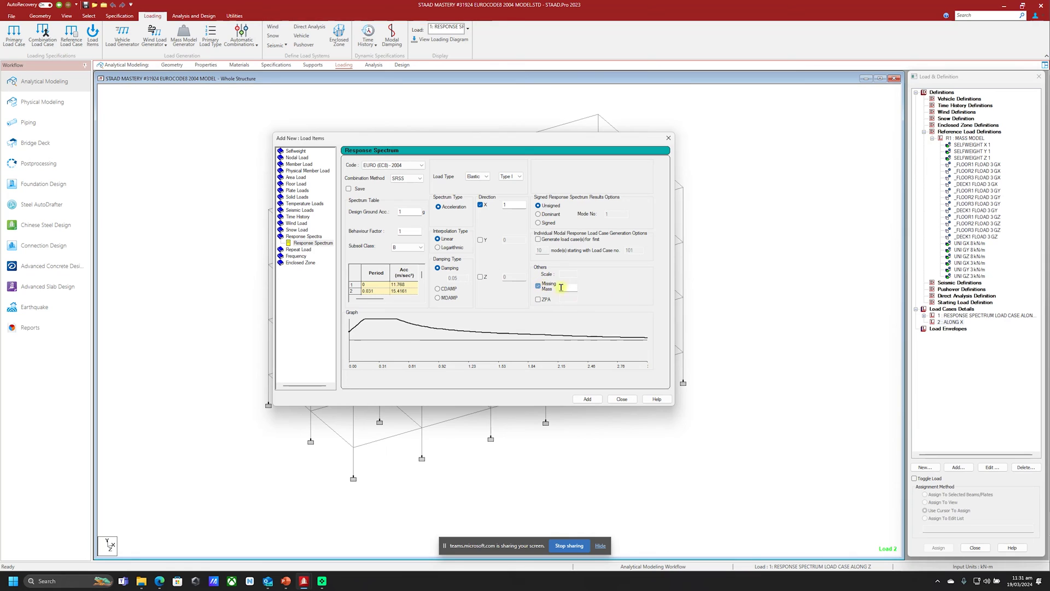
left_click(538, 299)
left_click(538, 299)
left_click(538, 286)
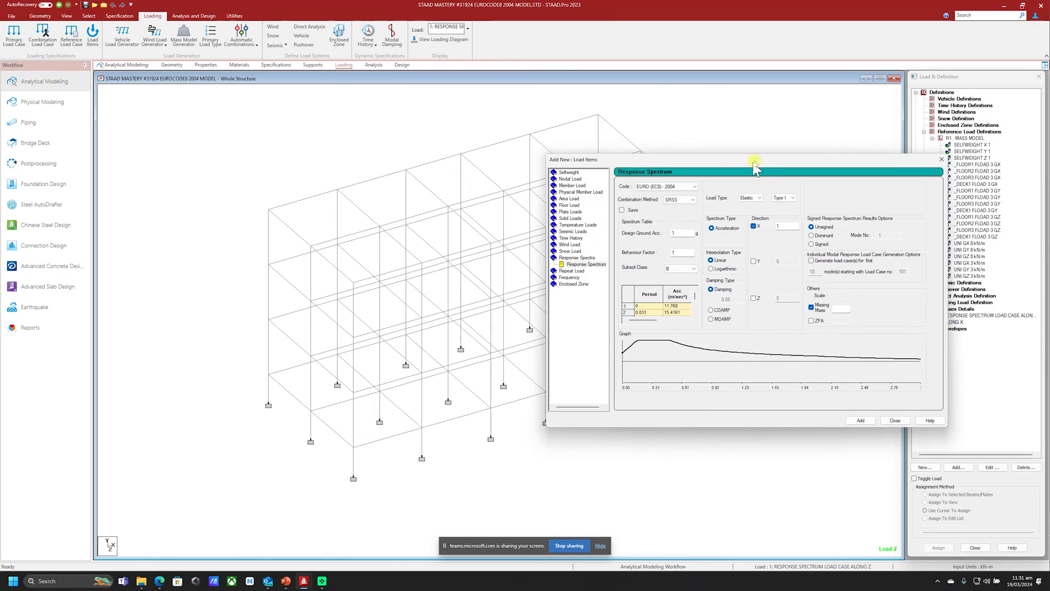
left_click_drag(755, 165, 757, 159)
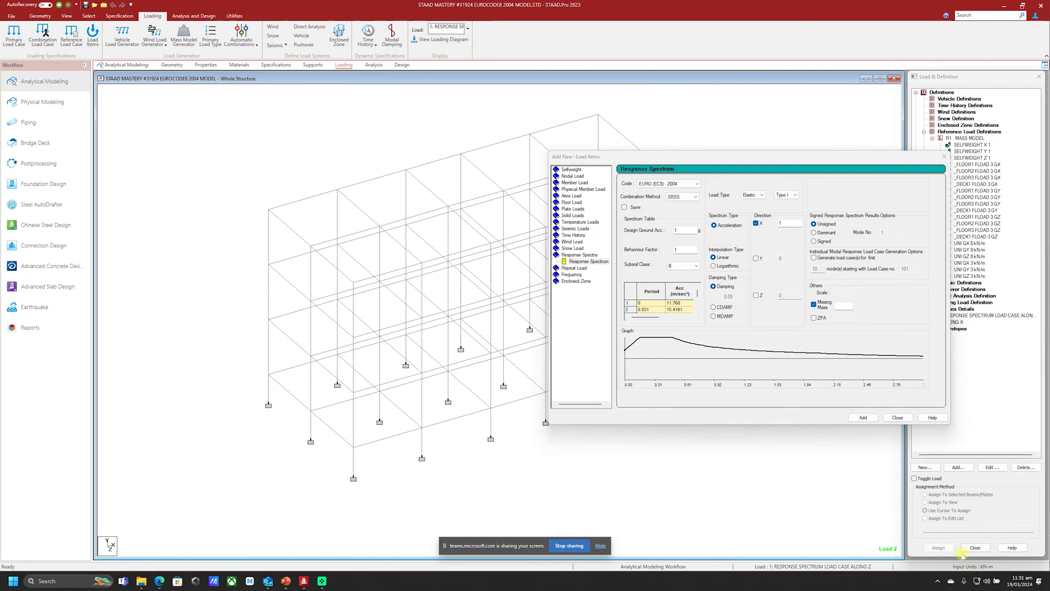
left_click_drag(501, 207, 501, 191)
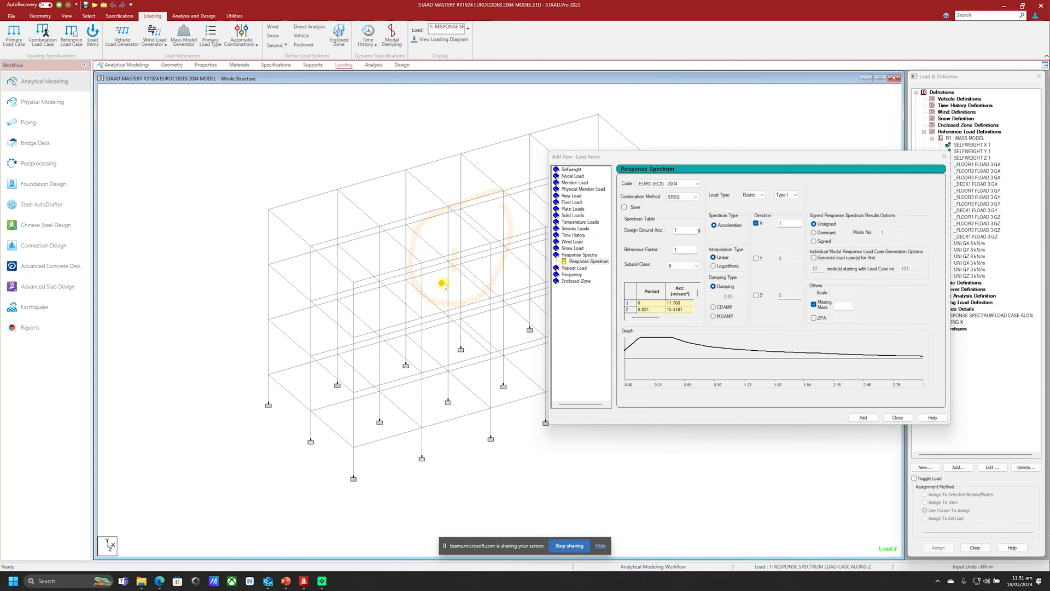
left_click_drag(129, 132, 125, 207)
left_click_drag(203, 213, 189, 147)
left_click_drag(272, 219, 300, 143)
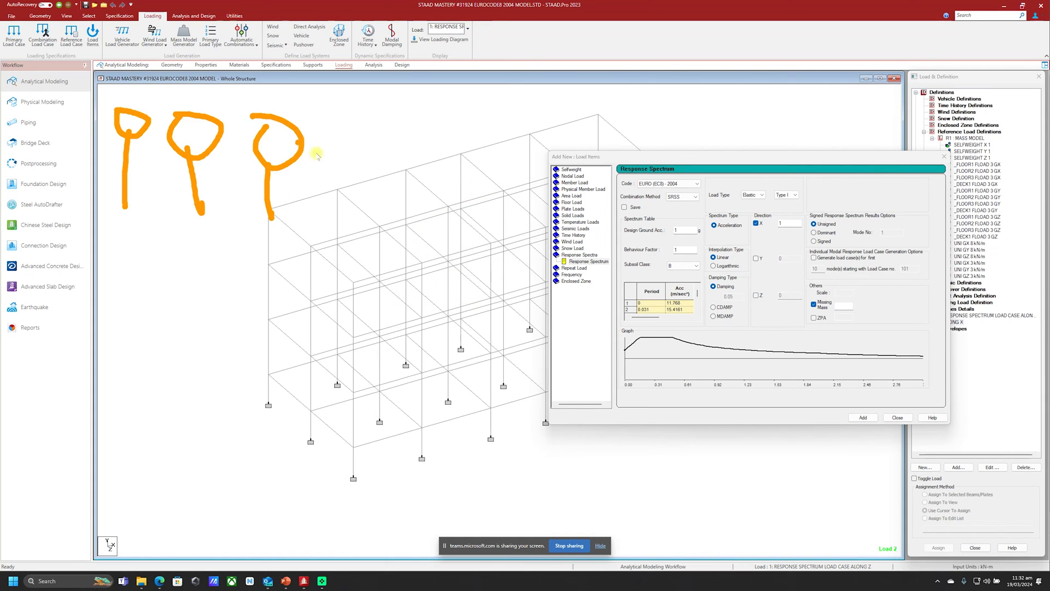
left_click_drag(340, 220, 335, 179)
left_click_drag(113, 228, 143, 209)
mouse_move(193, 240)
left_mouse_down()
mouse_move(212, 222)
mouse_move(267, 227)
left_mouse_up()
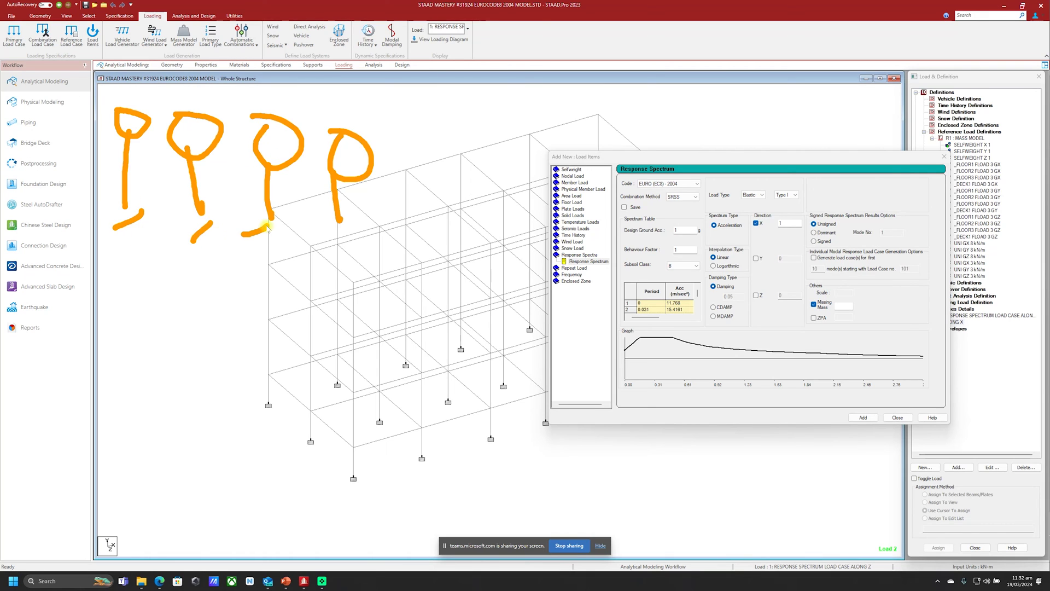
left_click_drag(116, 228, 102, 218)
left_click_drag(193, 240, 180, 227)
left_click_drag(243, 235, 235, 227)
left_click_drag(121, 95, 227, 104)
mouse_move(253, 114)
left_mouse_down()
mouse_move(264, 99)
mouse_move(312, 115)
mouse_move(414, 112)
mouse_move(419, 129)
left_mouse_up()
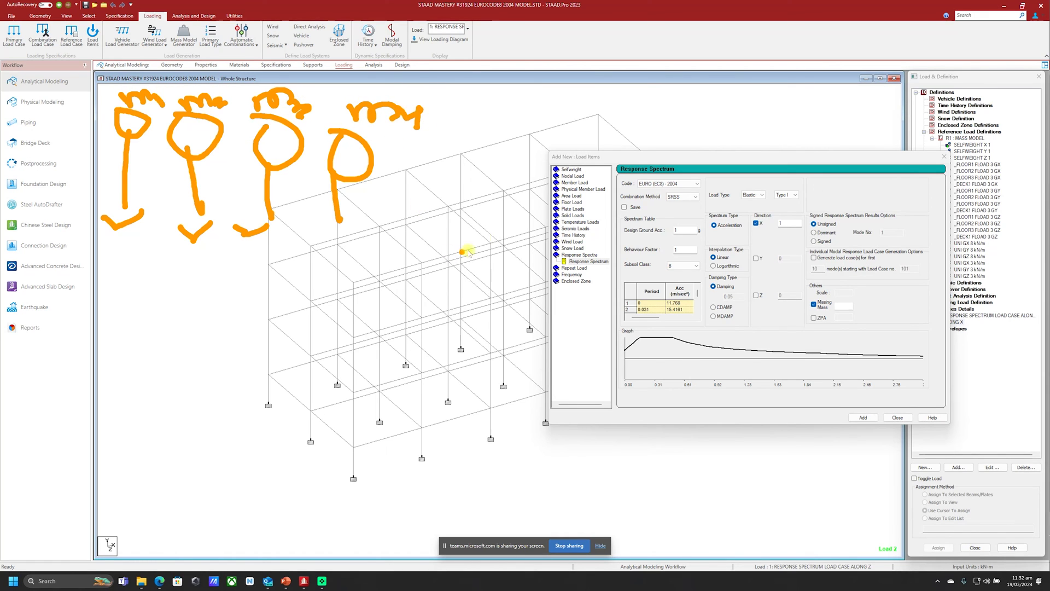
mouse_move(354, 249)
left_mouse_down()
mouse_move(396, 240)
mouse_move(476, 257)
left_mouse_up()
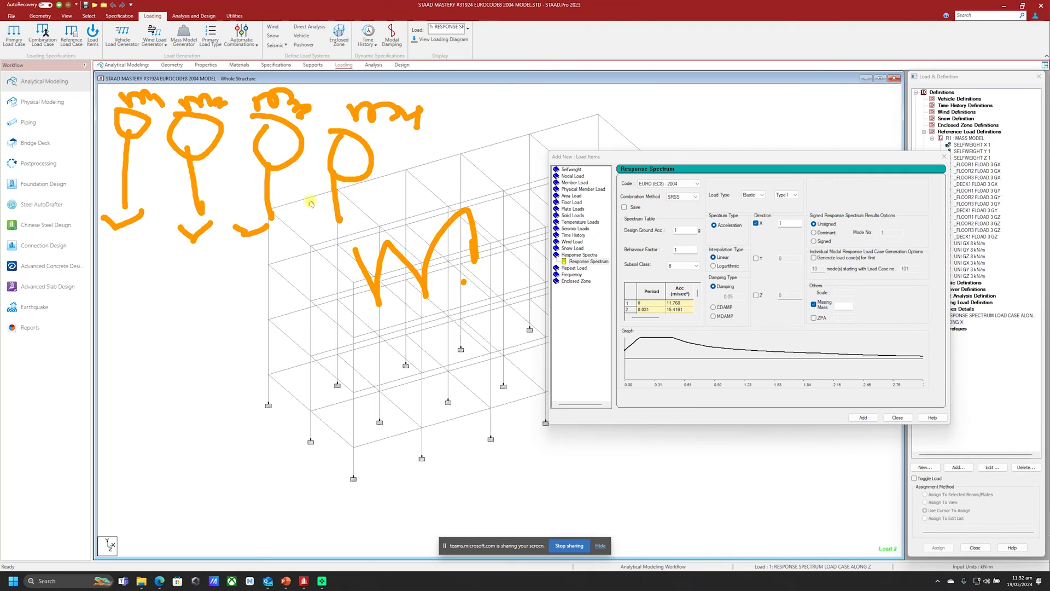
left_click_drag(100, 240, 139, 238)
mouse_move(330, 241)
left_mouse_down()
mouse_move(359, 221)
mouse_move(329, 257)
left_mouse_up()
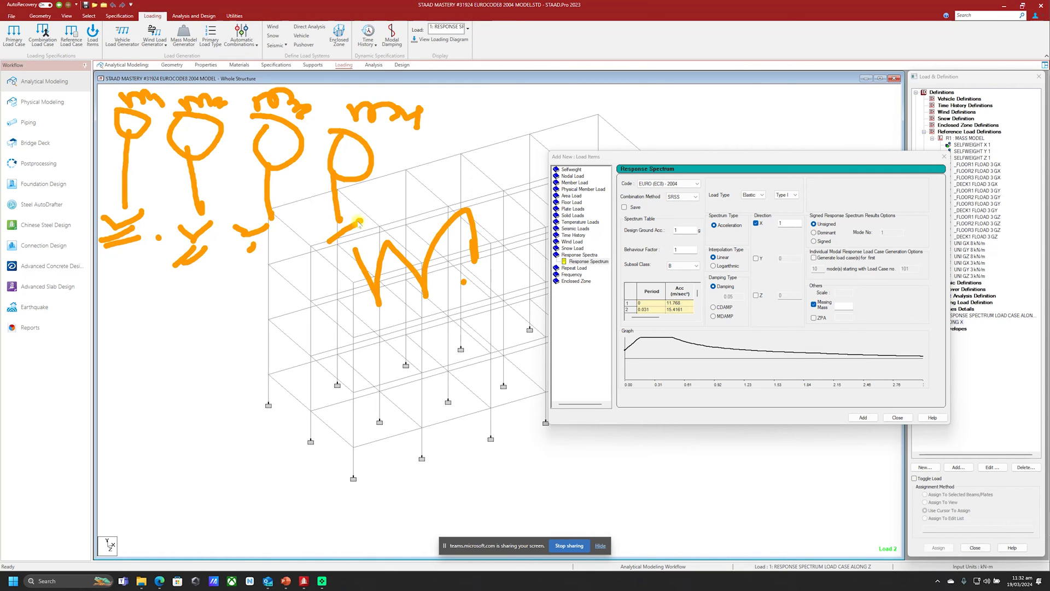
mouse_move(421, 89)
left_mouse_down()
mouse_move(391, 88)
mouse_move(312, 236)
mouse_move(412, 84)
left_mouse_up()
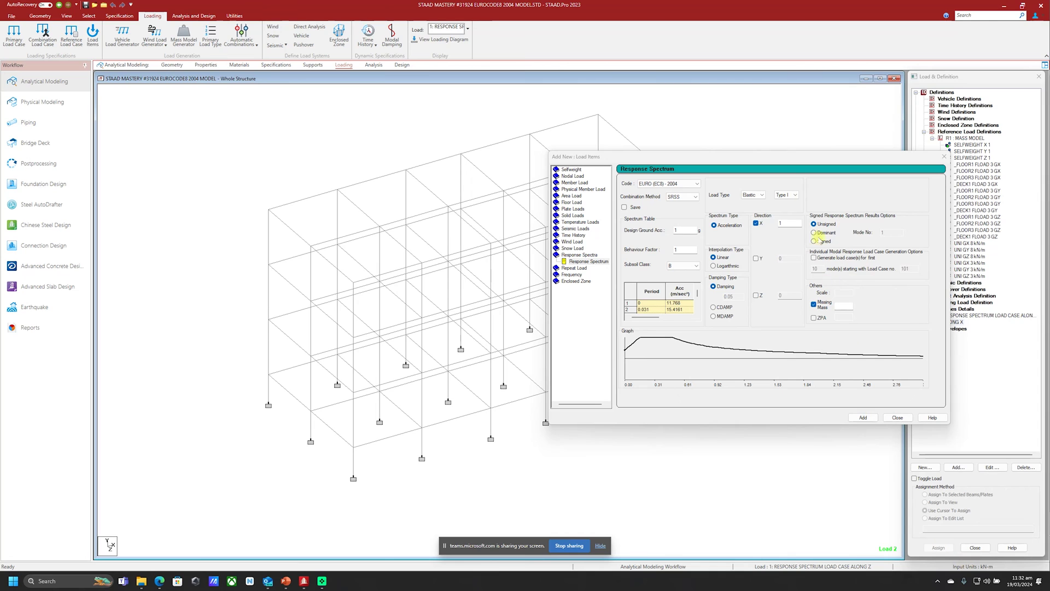
Turn off Missing Mass and ZPA, and add the unsigned SRSS EC8 2004 elastic response spectrum to the ALONG X load case
left_click_drag(802, 158, 511, 158)
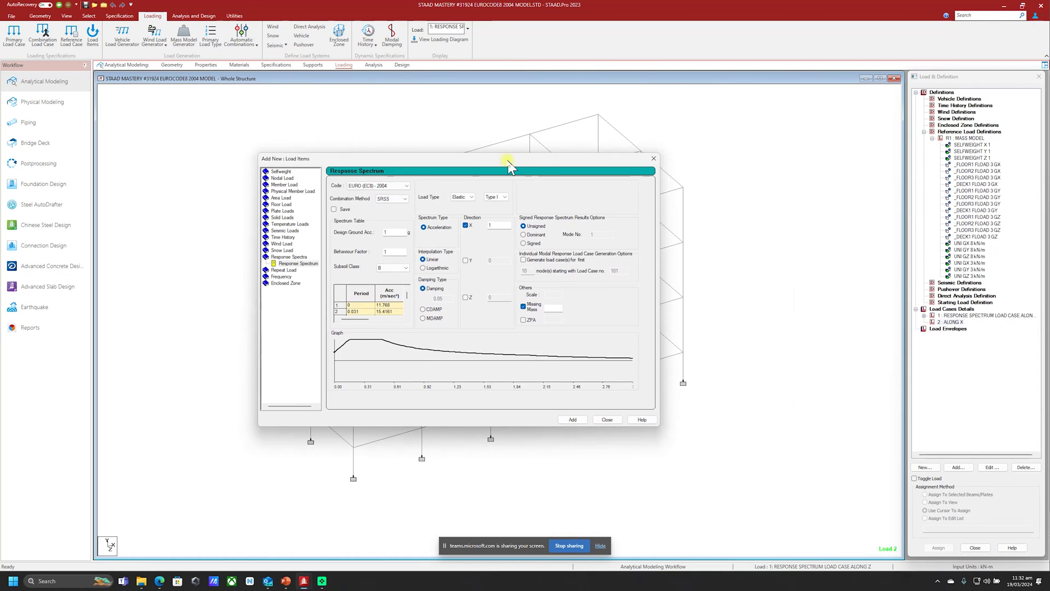
left_click(523, 304)
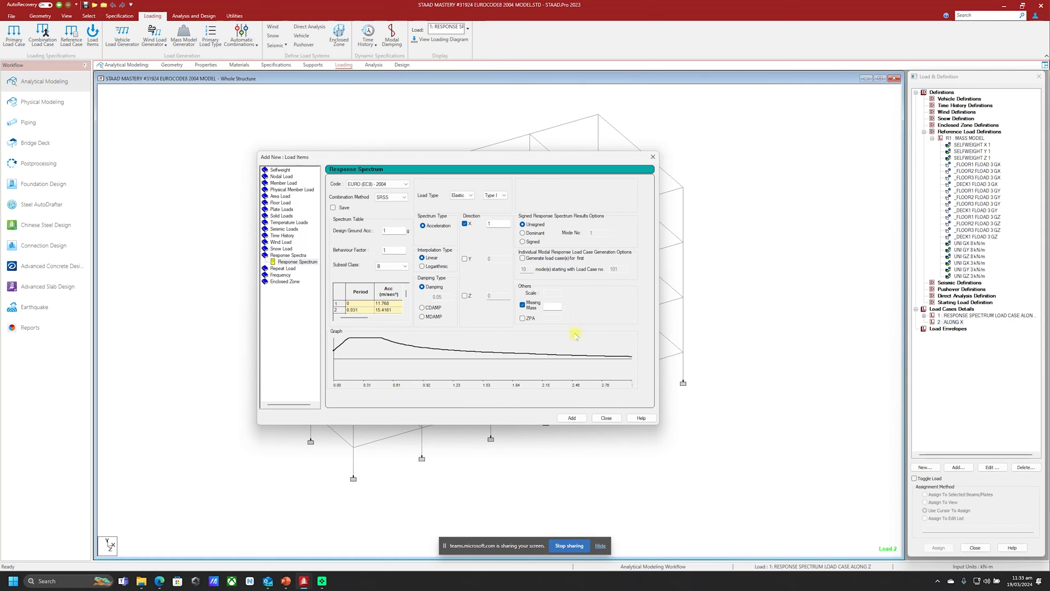
left_click(531, 319)
left_click(522, 319)
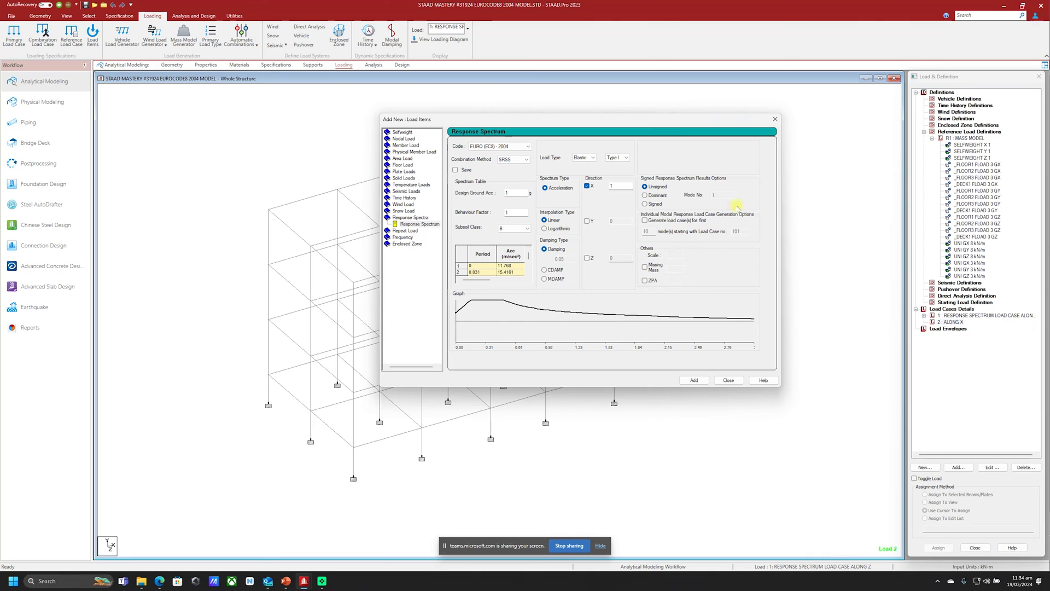
left_click(693, 379)
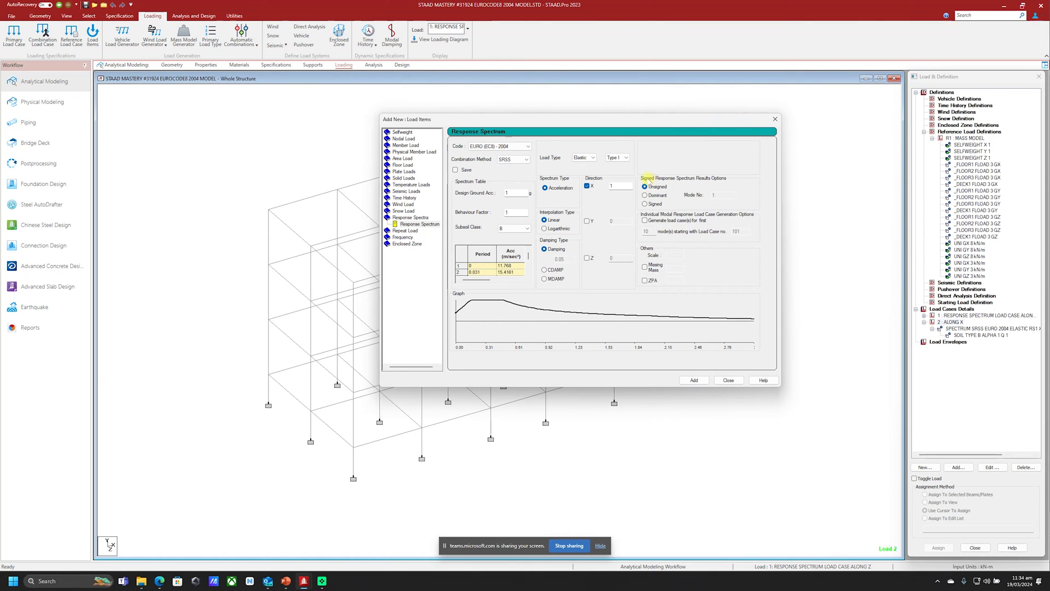
left_click(728, 379)
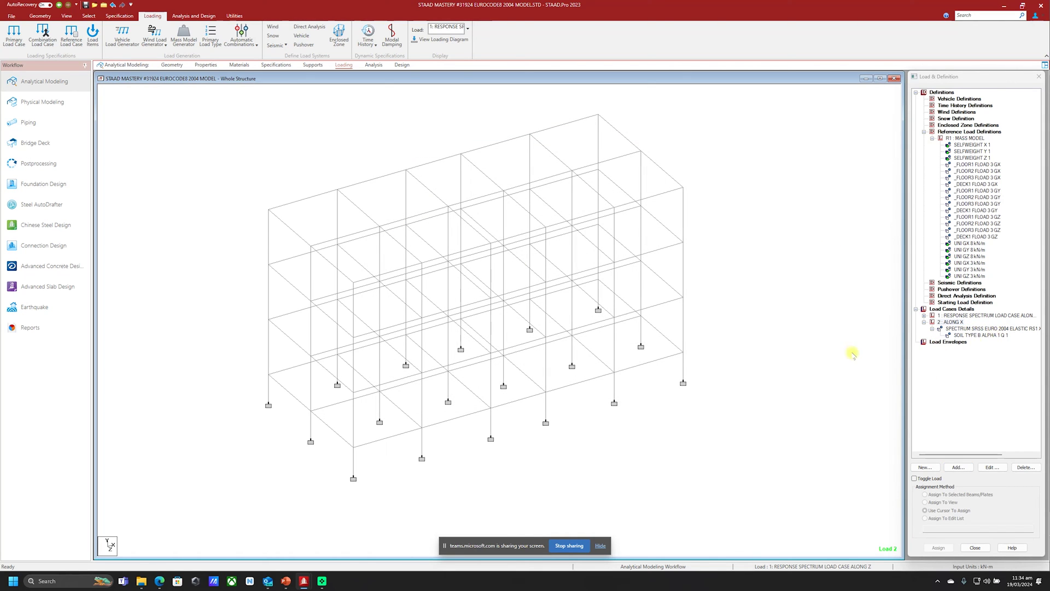
Inspect the spectrum item under the ALONG X load case, and clear its selection
scroll(832, 354, "up", 2)
left_click(978, 329)
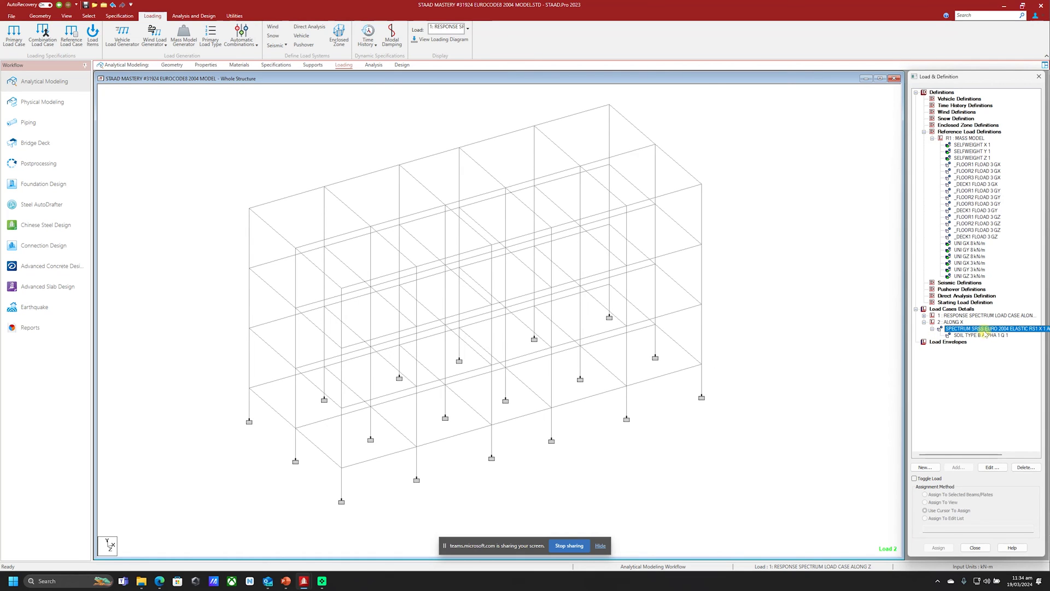
left_click(805, 360)
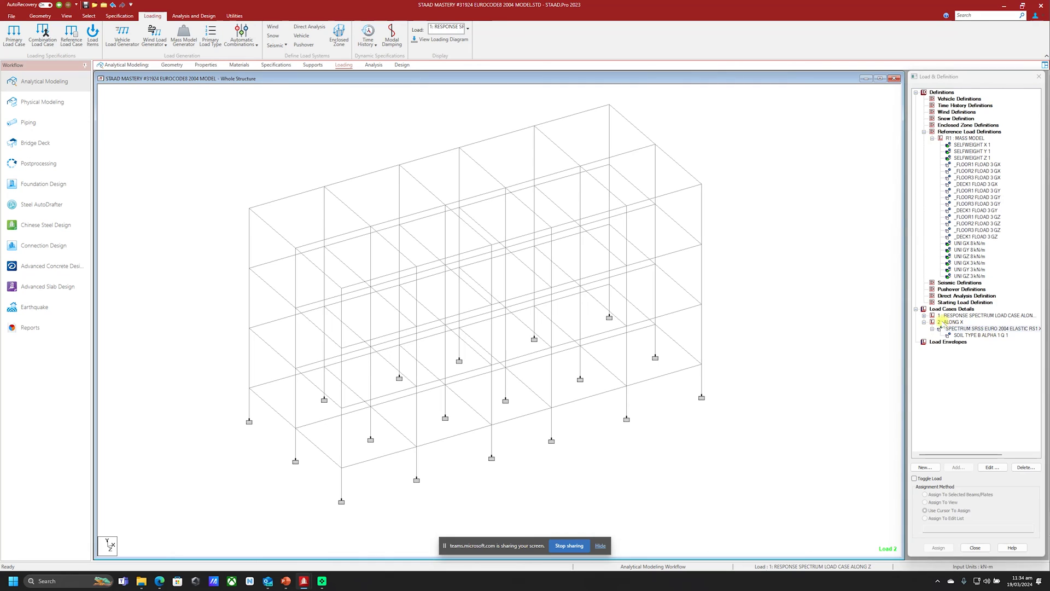
Add the R1: MASS MODEL reference load with a factor of 1 to the ALONG X load case
left_click(943, 323)
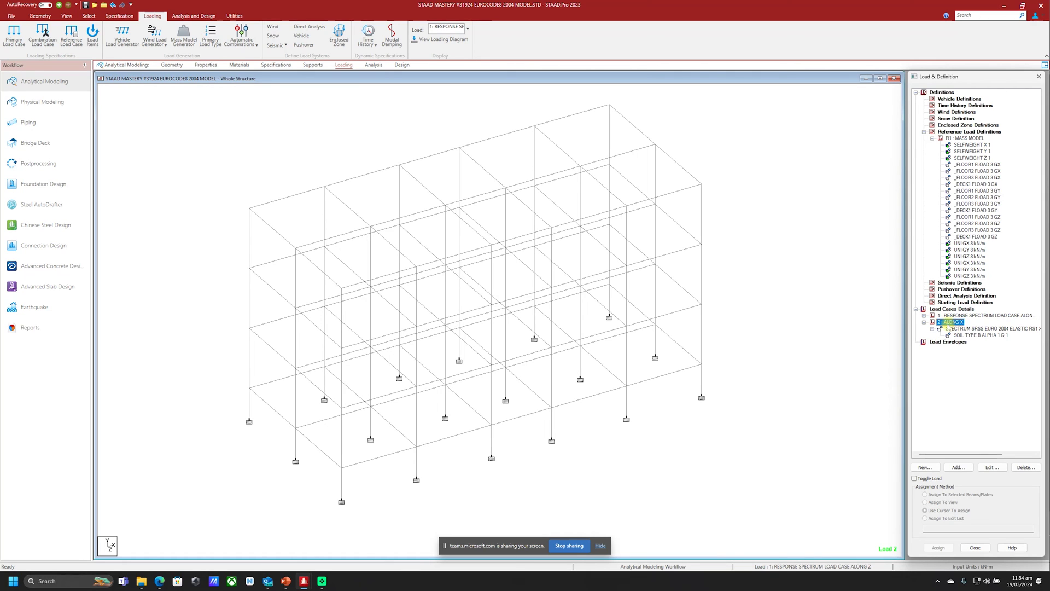
left_click(958, 467)
left_click_drag(466, 186, 408, 136)
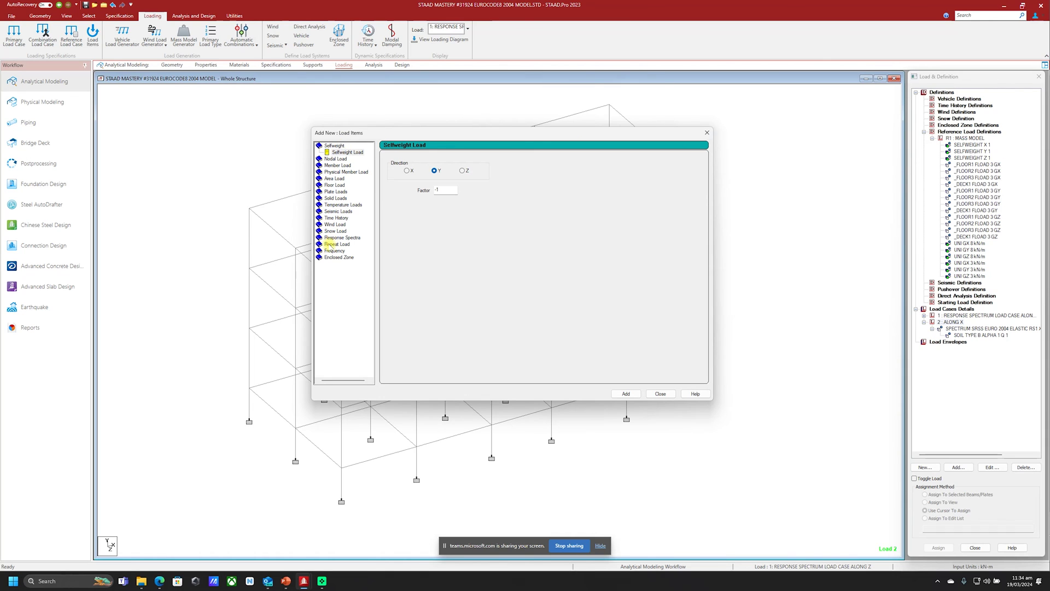
left_click(331, 244)
left_click(341, 250)
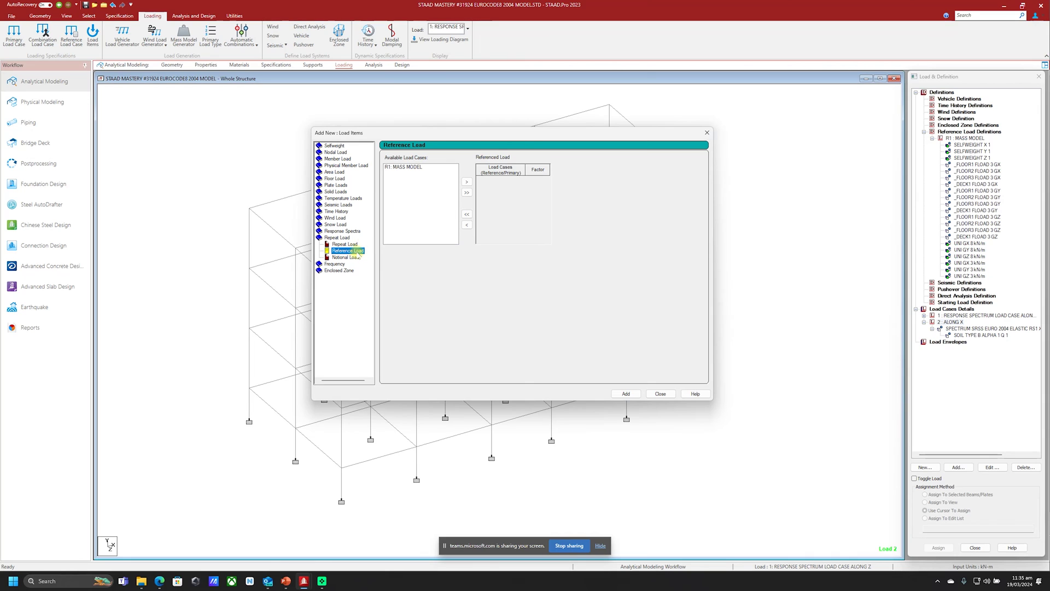
left_click(399, 167)
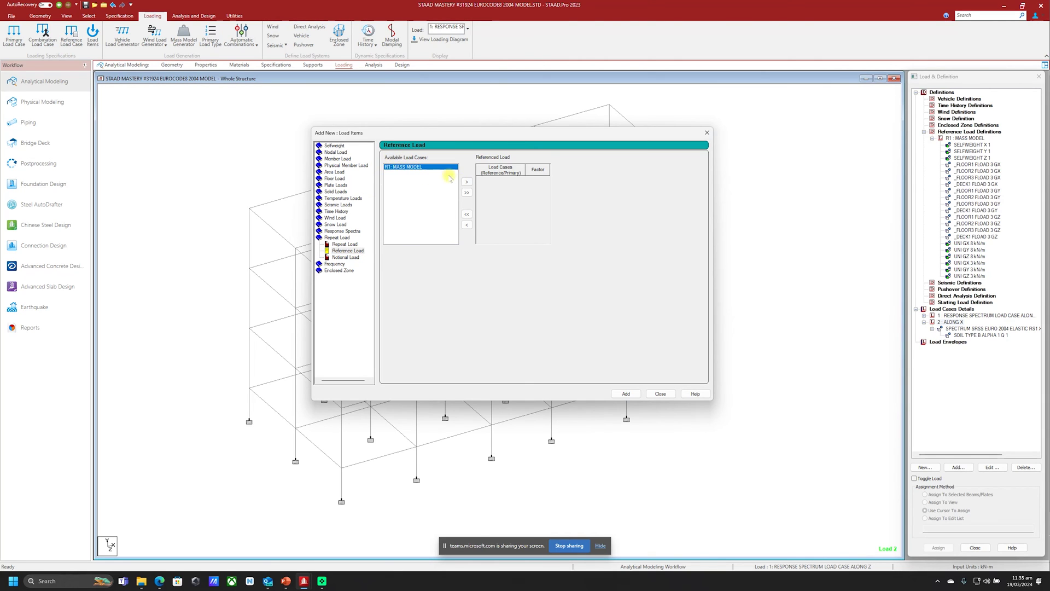
left_click(467, 181)
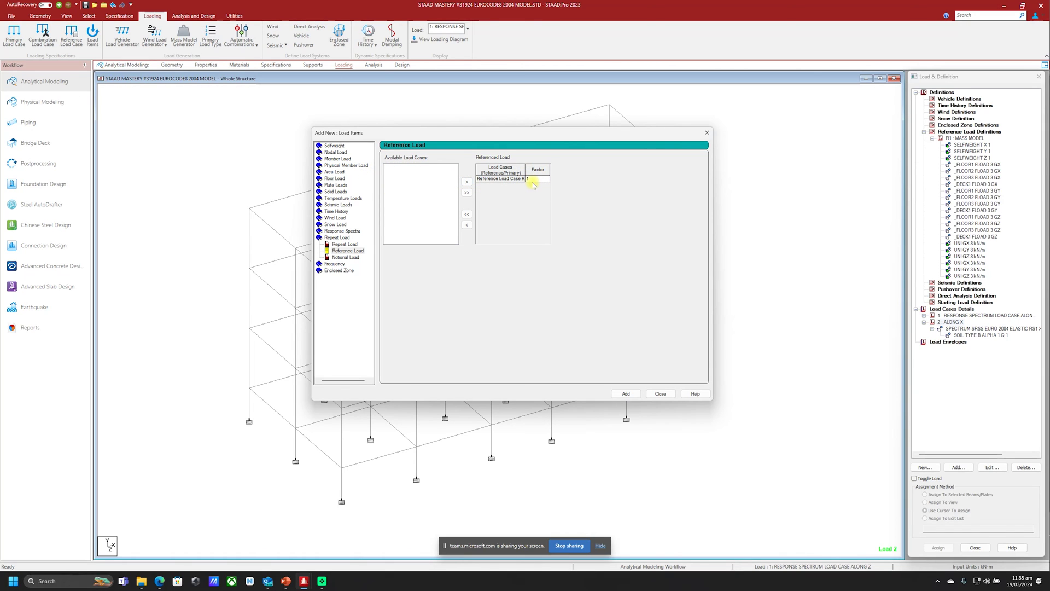
left_click(626, 394)
left_click(670, 395)
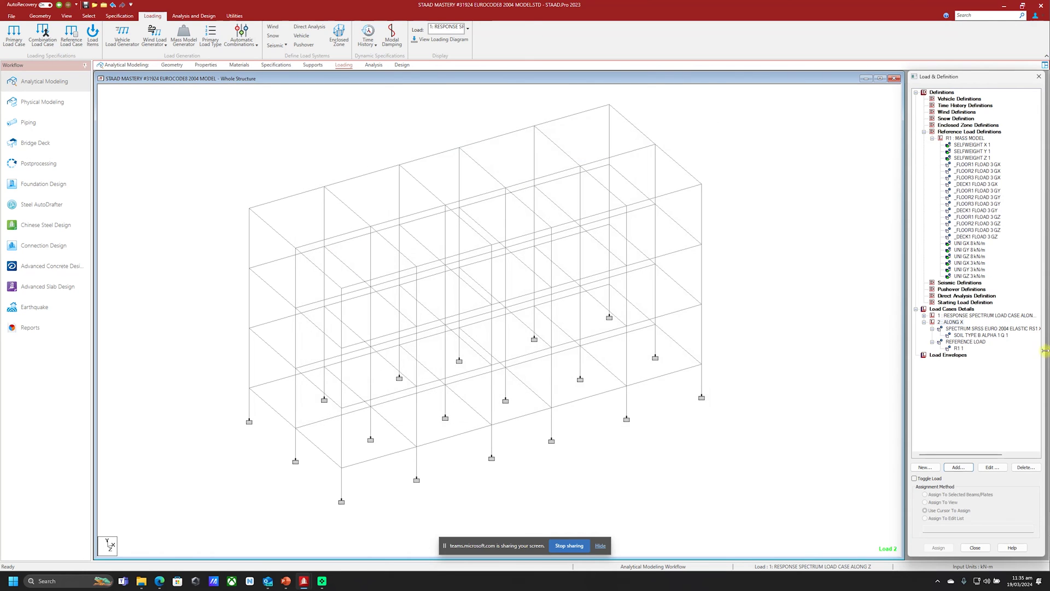
Display the ALONG X loading on the model and review its spectrum and reference load items
left_click(952, 322)
left_click(967, 330)
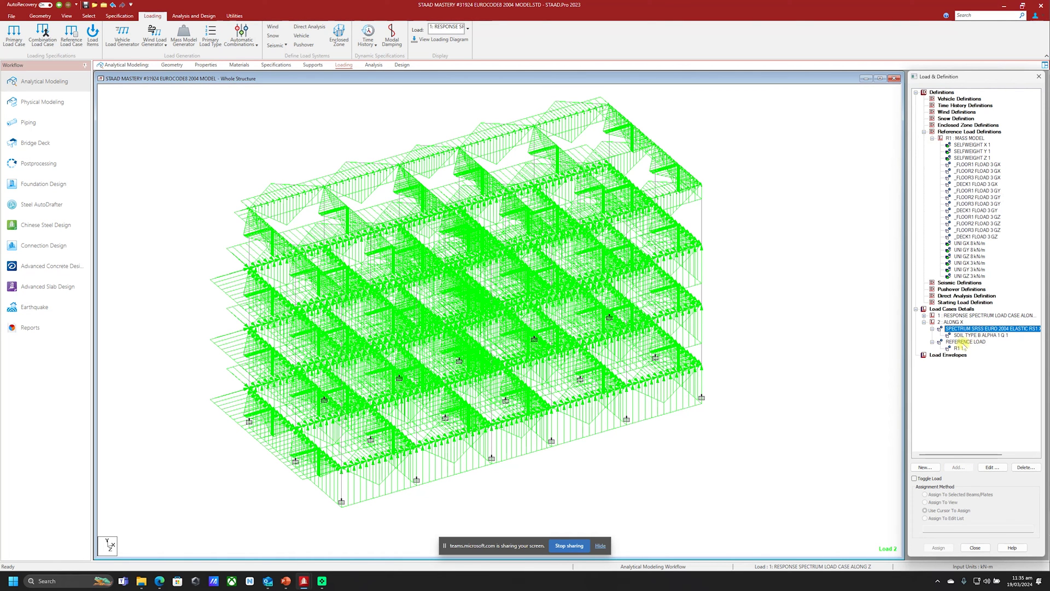
left_click(966, 342)
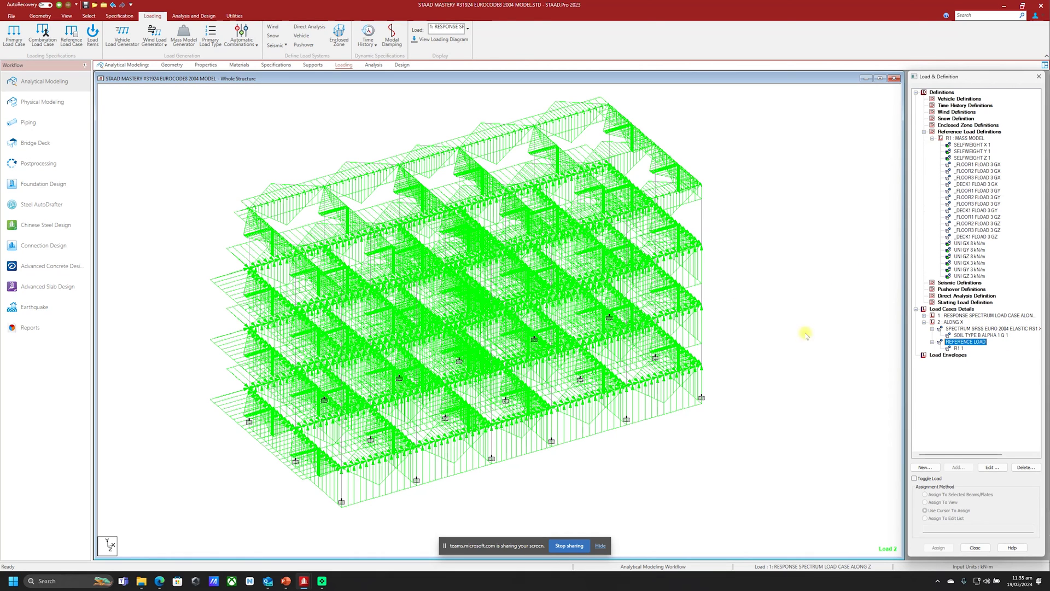
Run the analysis of the model, saving the modified structure when asked
left_click(779, 325)
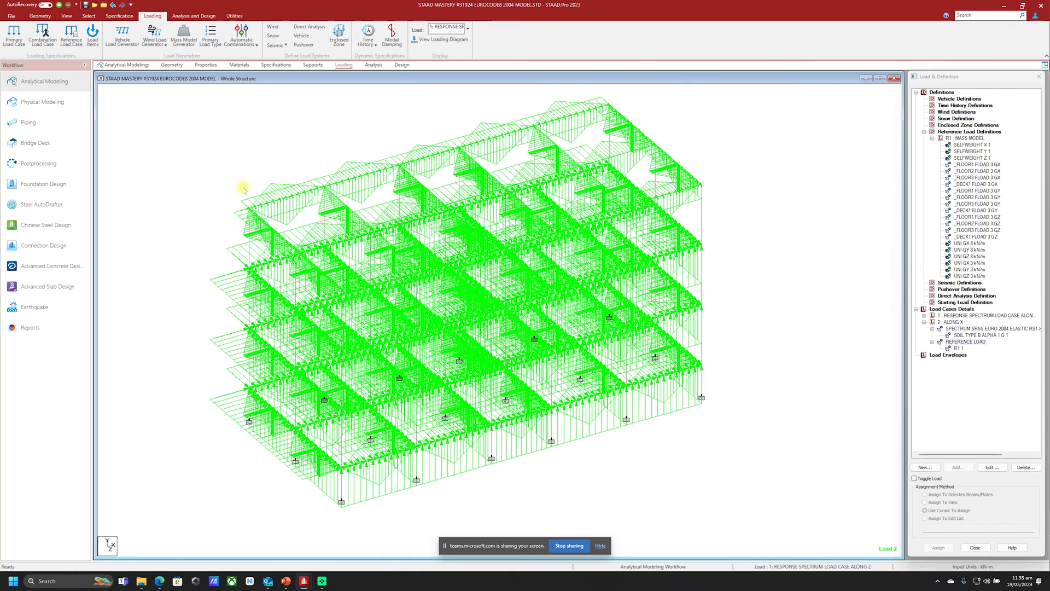
left_click(193, 15)
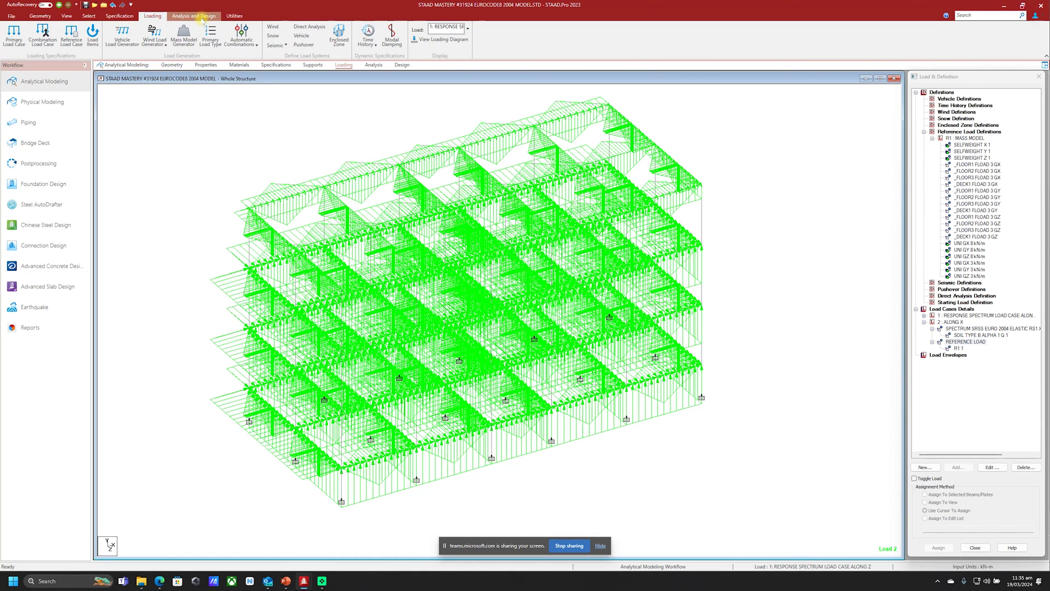
left_click(133, 35)
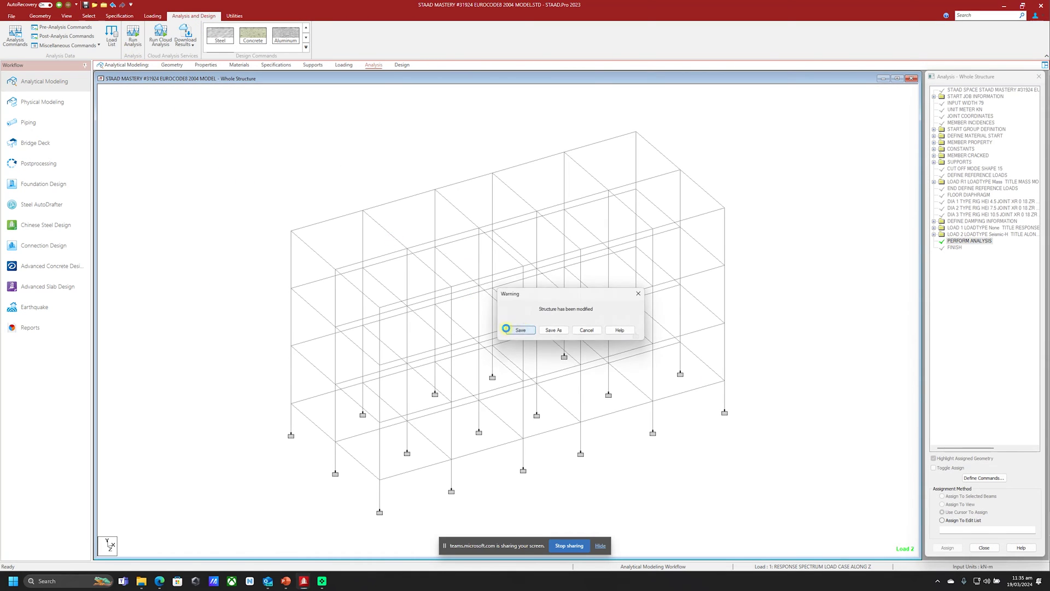
left_click(517, 330)
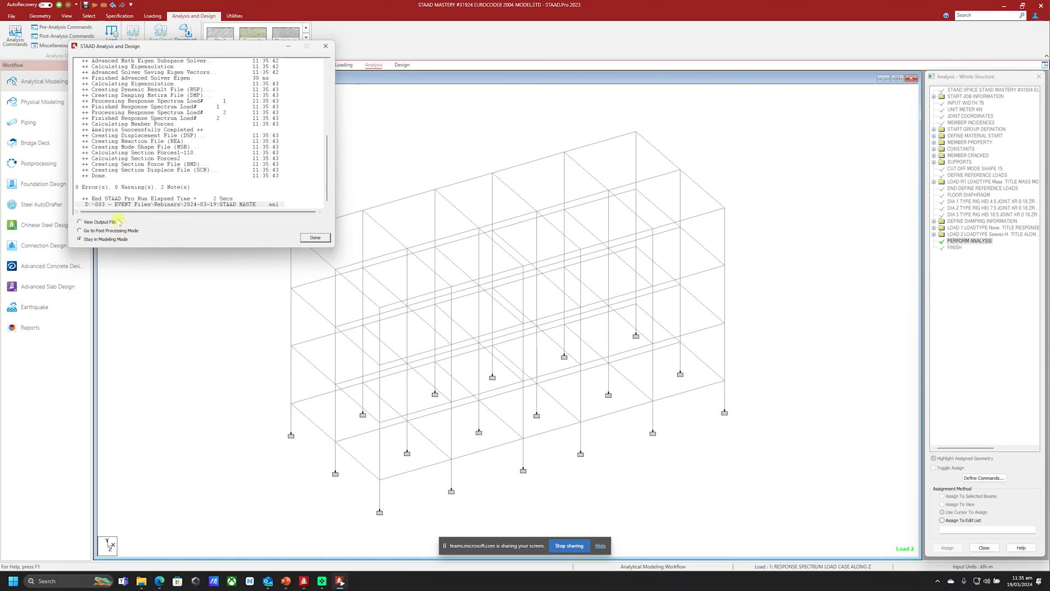
Finish the analysis run by viewing the output file, with the viewer maximized and its text enlarged
left_click(315, 238)
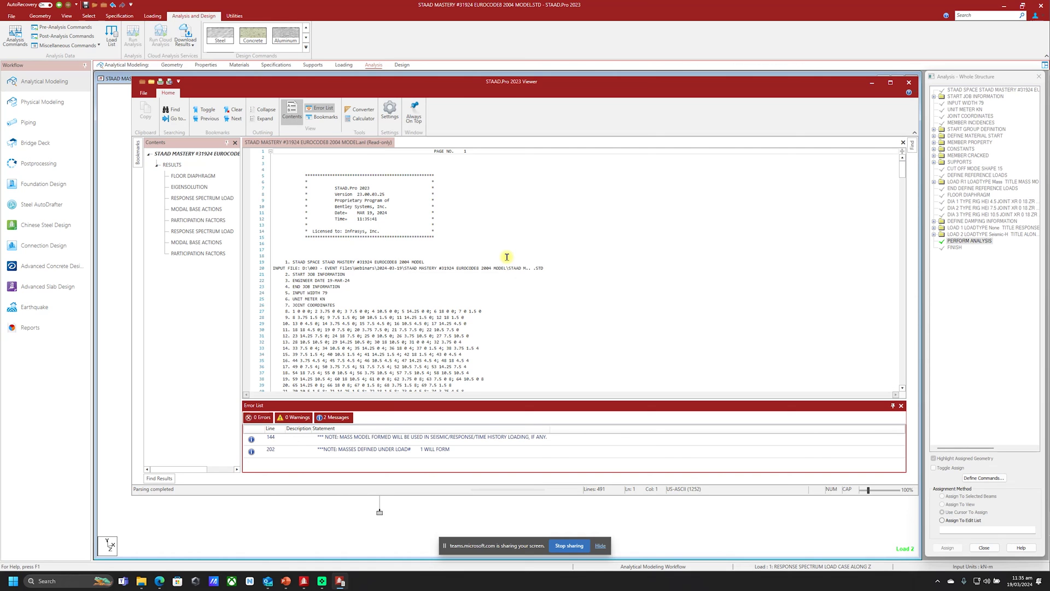
left_click(891, 83)
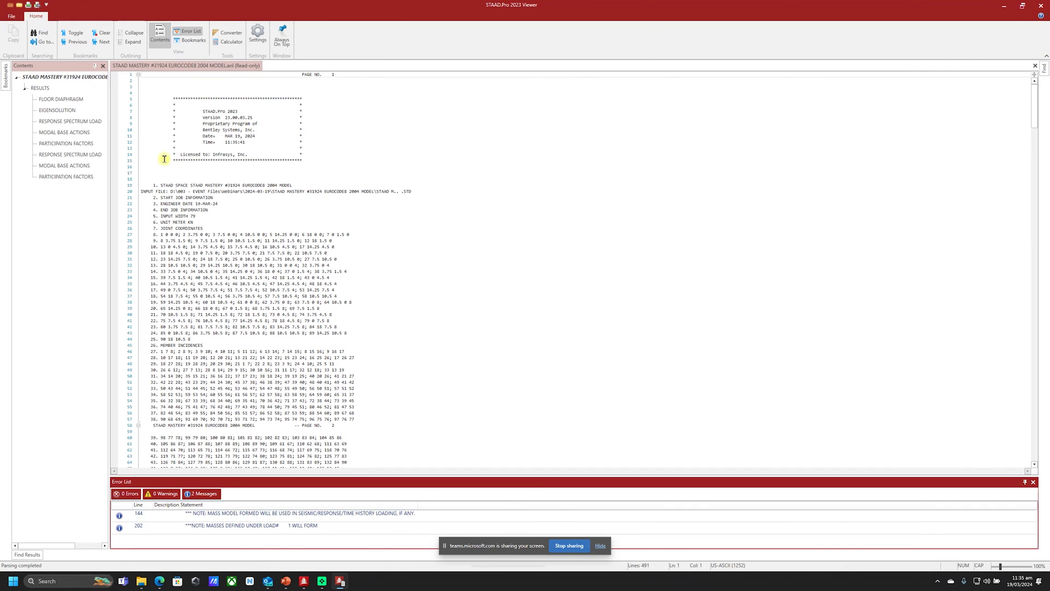
scroll(137, 151, "up", 5, "ctrl")
Go to the Eigensolution results and examine the calculated mode list, particularly mode 1's frequency and period
left_click(71, 111)
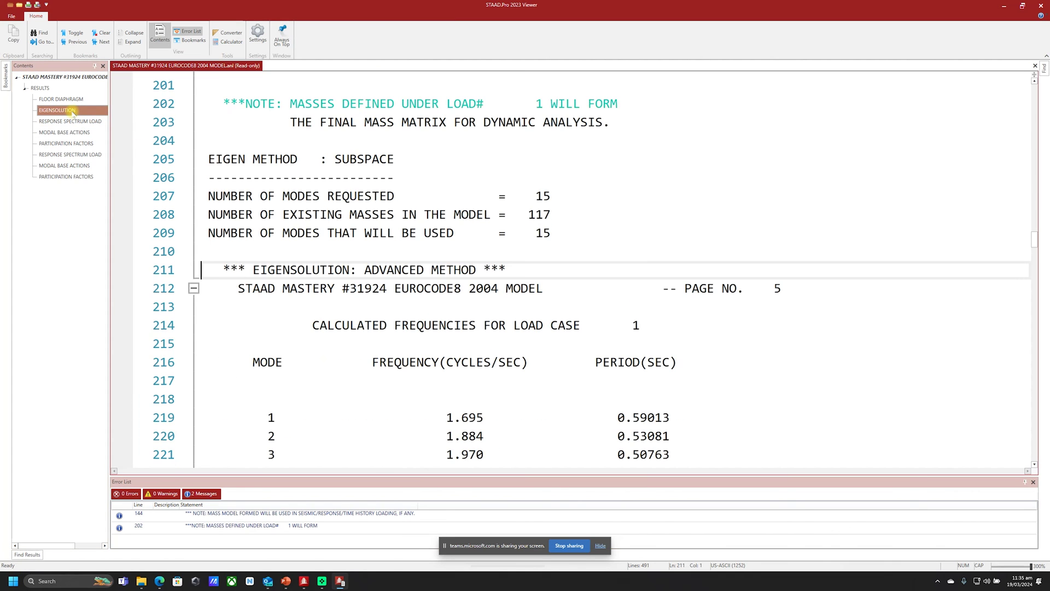
scroll(481, 246, "down", 5)
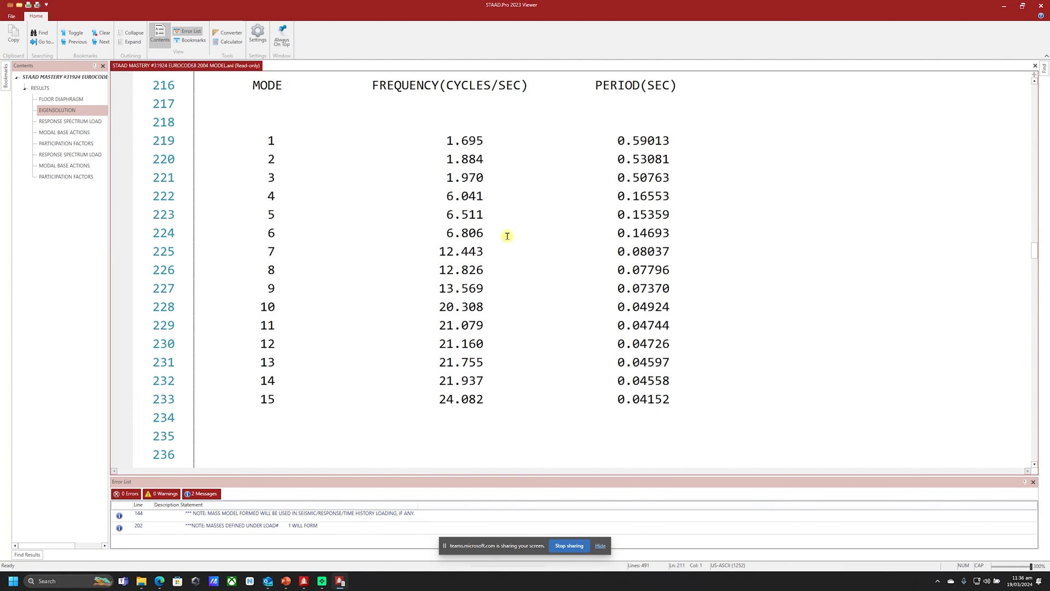
scroll(526, 233, "down", 1, "ctrl")
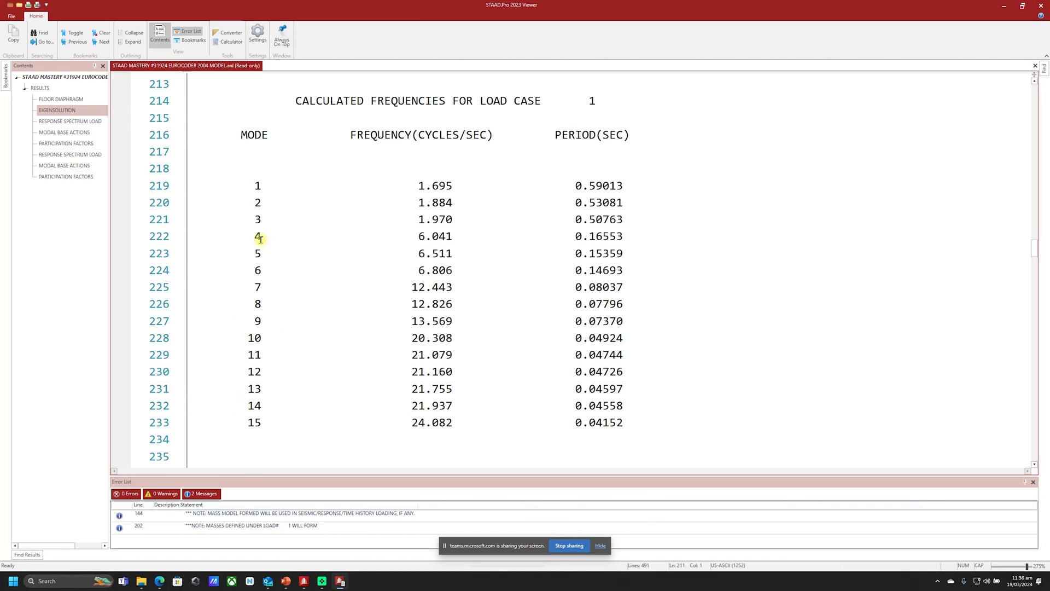
left_click(254, 186)
left_click(256, 204)
left_click(259, 222)
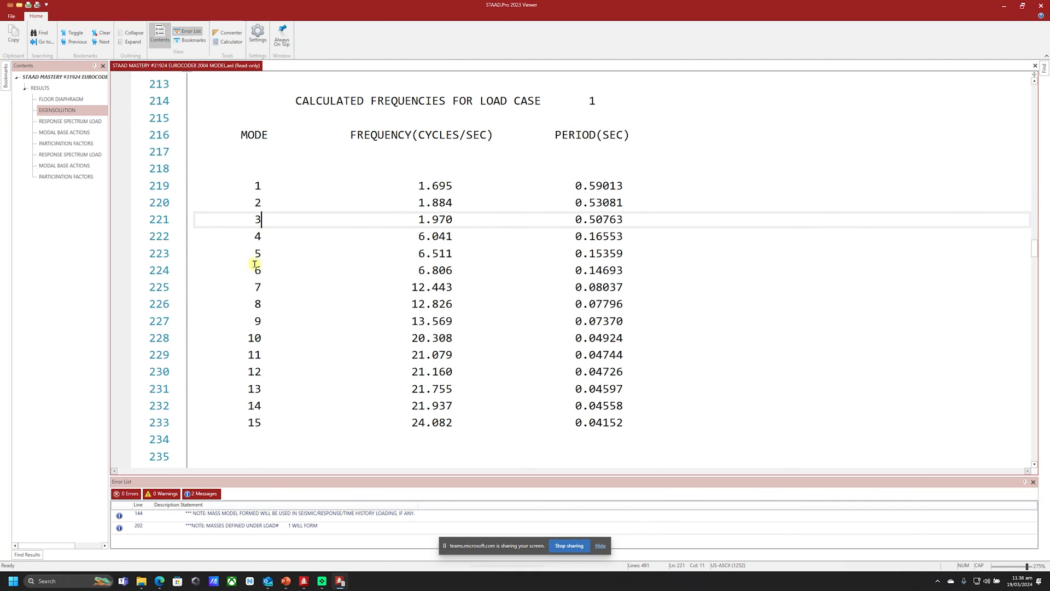
left_click(261, 186)
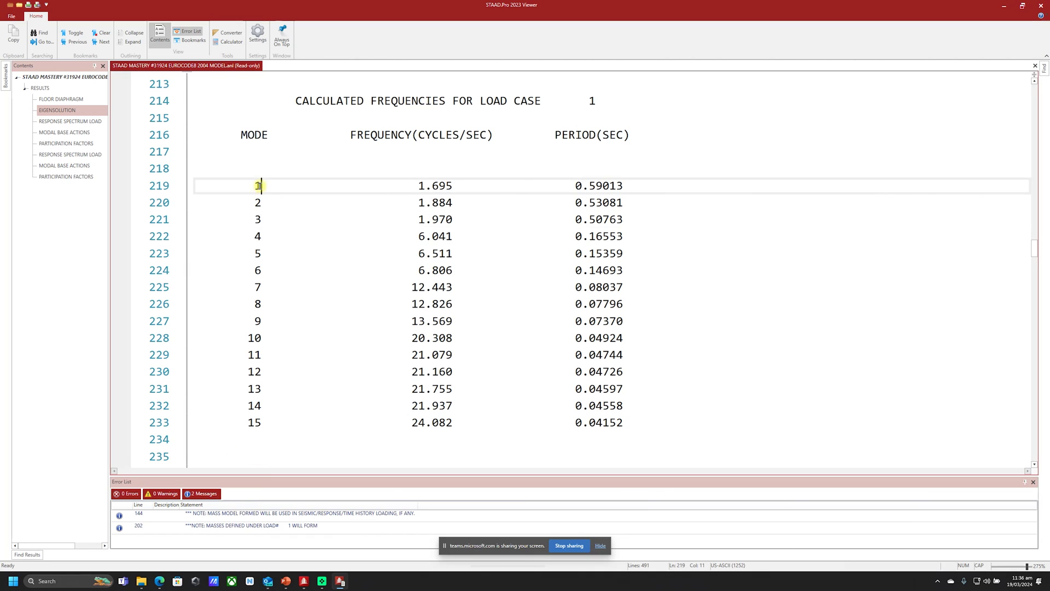
left_click(427, 185)
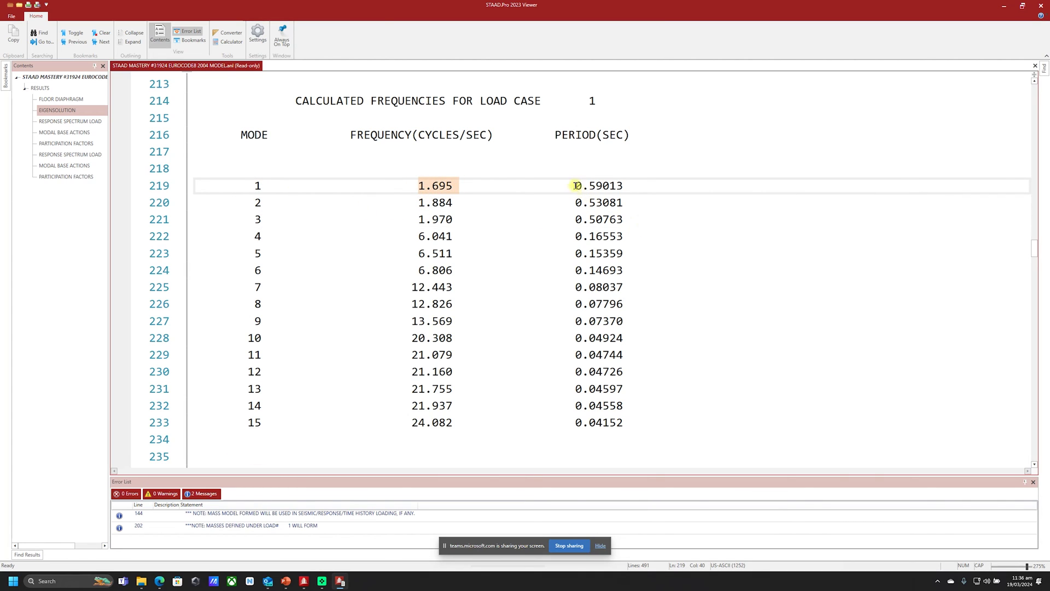
left_click(618, 187)
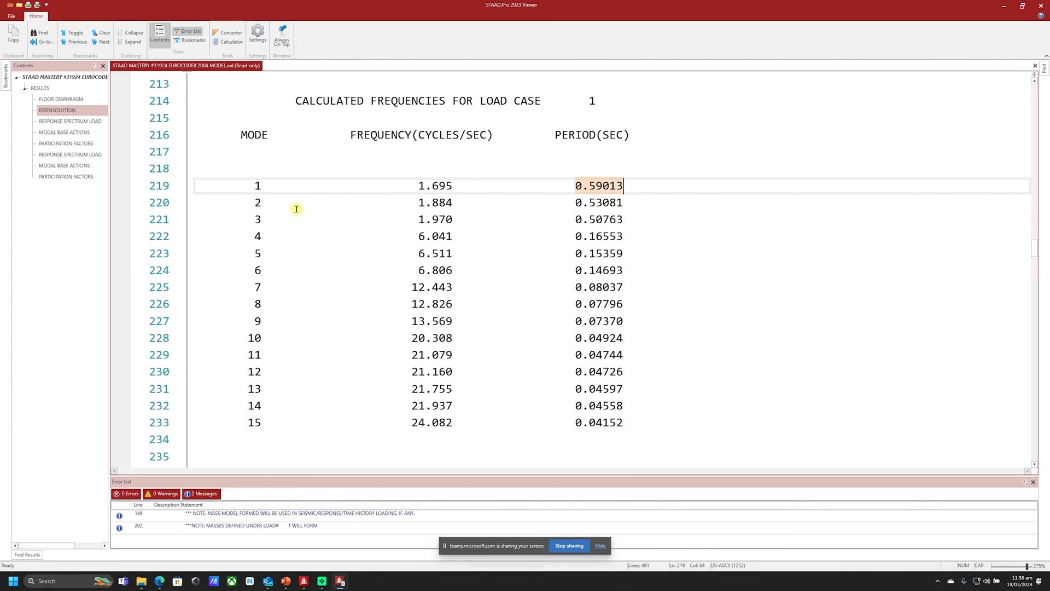
Compare the periods of mode 1 and mode 15 in the calculated frequencies table
left_click(261, 186)
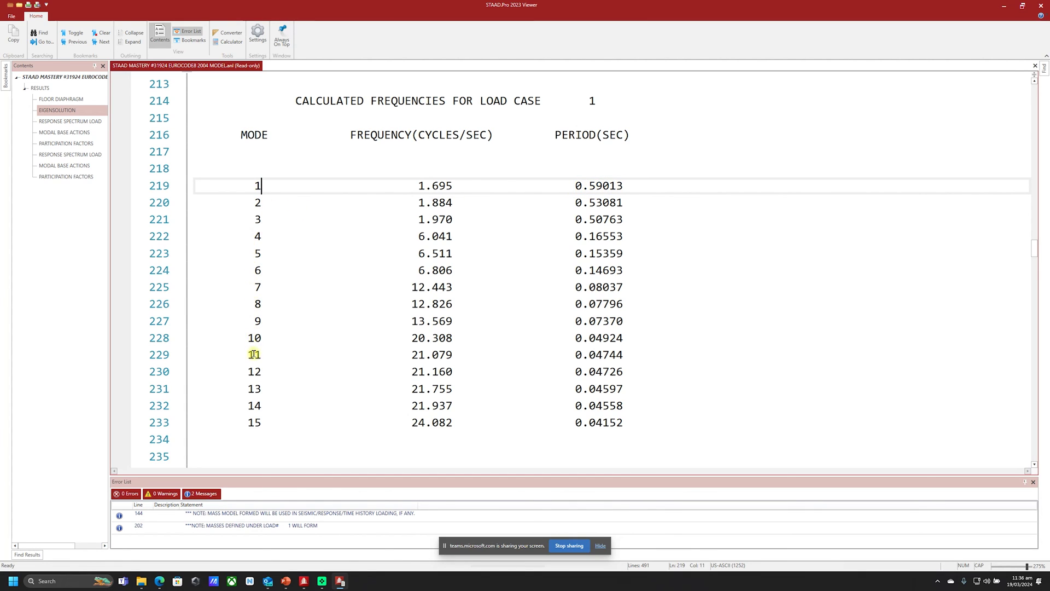
left_click(253, 422)
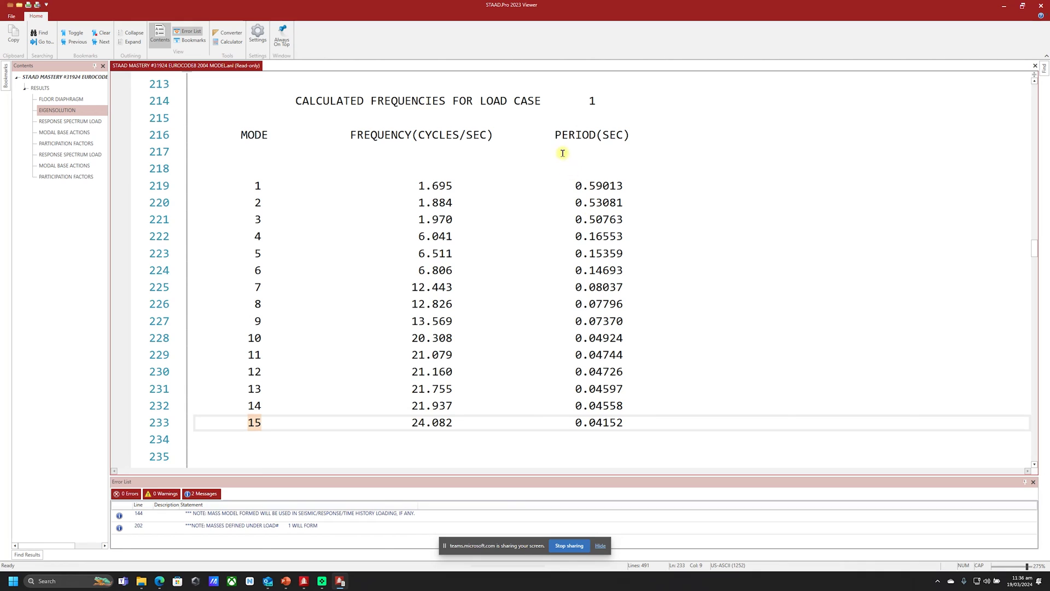
left_click_drag(625, 422, 579, 422)
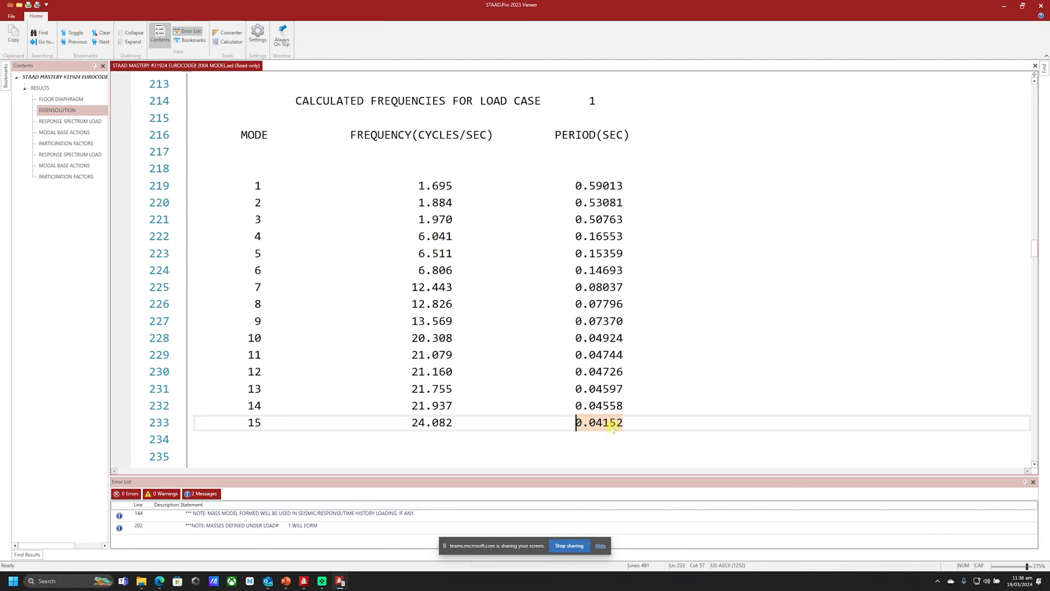
left_click_drag(260, 185, 249, 185)
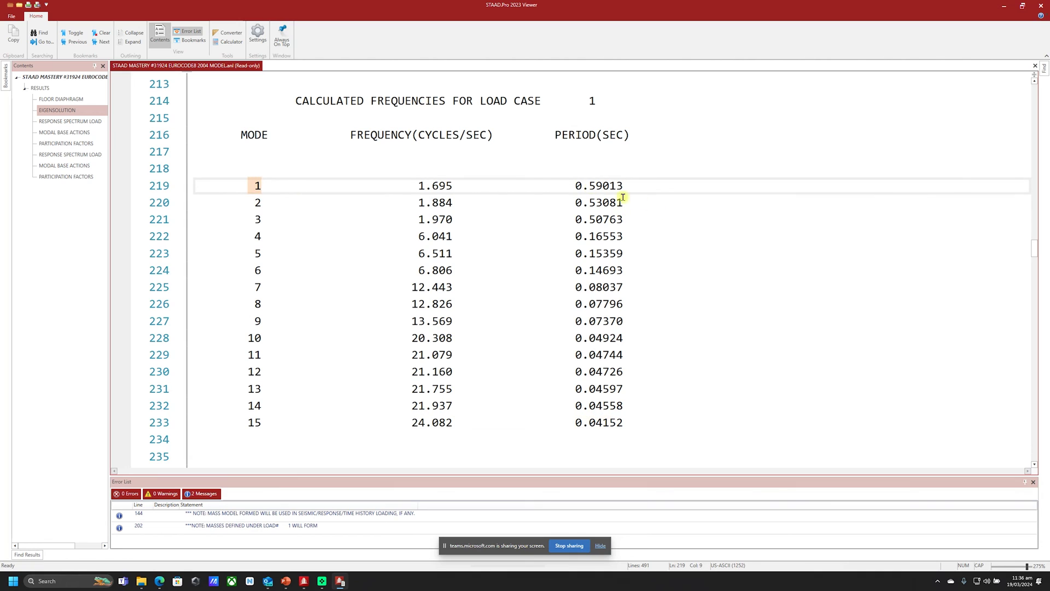
left_click_drag(575, 185, 633, 182)
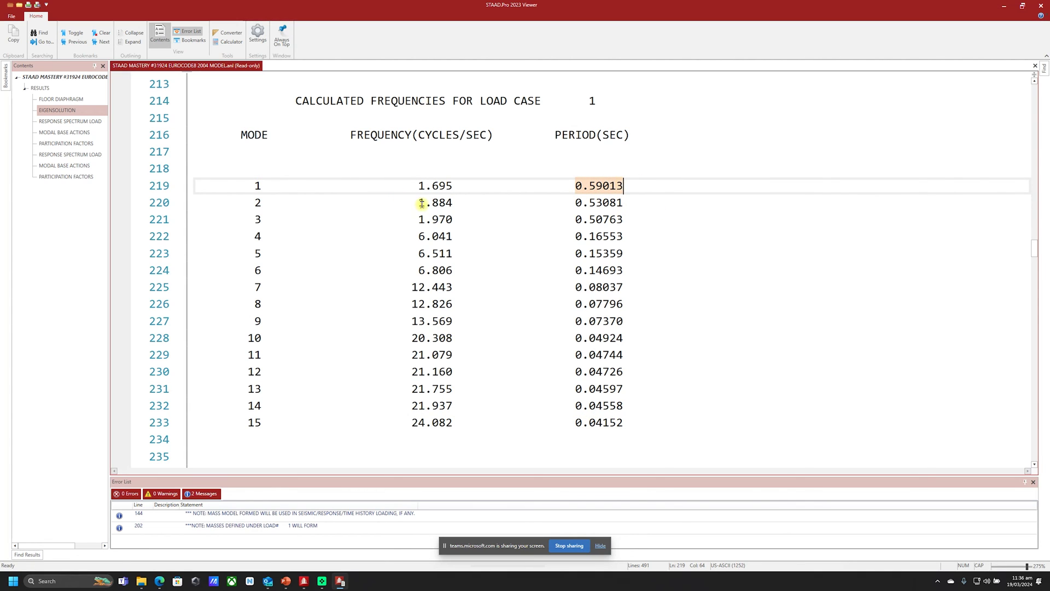
Examine the modal weight table of response load case 1, highlighting mode 1's generalized weight
scroll(456, 162, "down", 5)
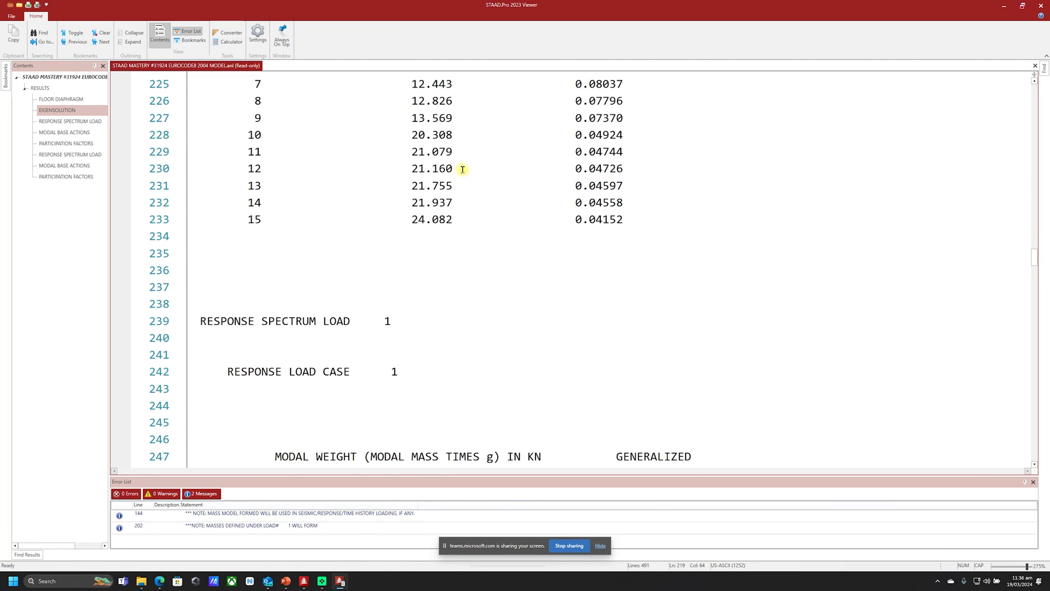
scroll(454, 148, "down", 4)
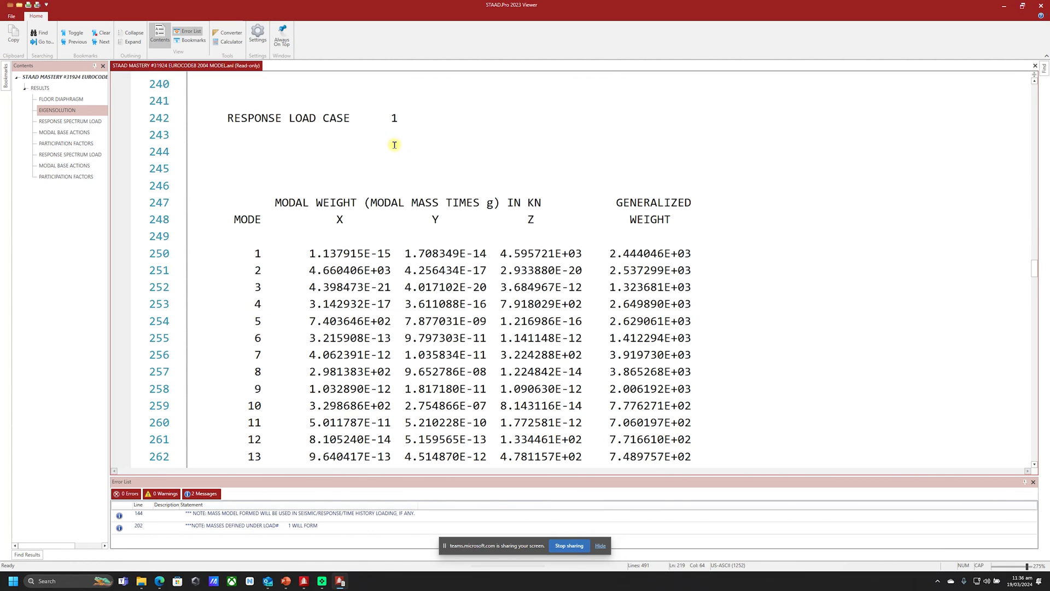
scroll(469, 147, "down", 2)
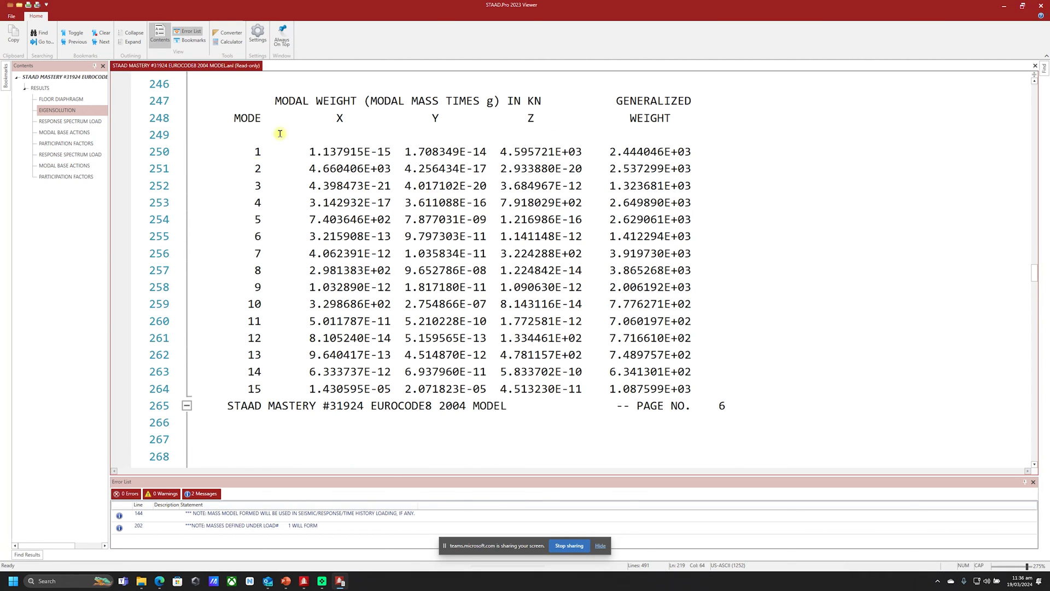
left_click(261, 151)
left_click_drag(691, 151, 611, 151)
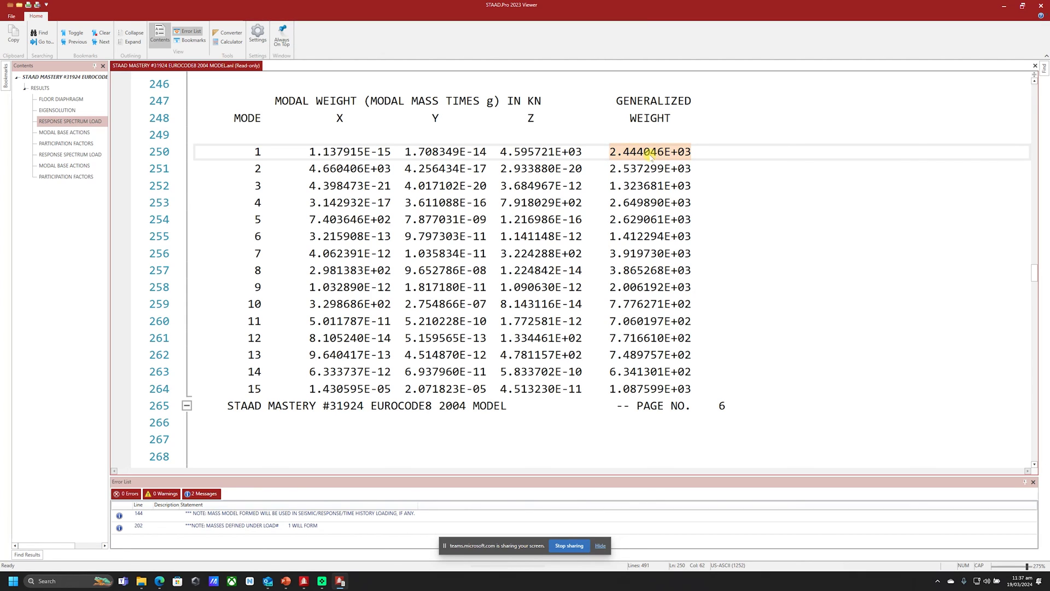
left_click(262, 152)
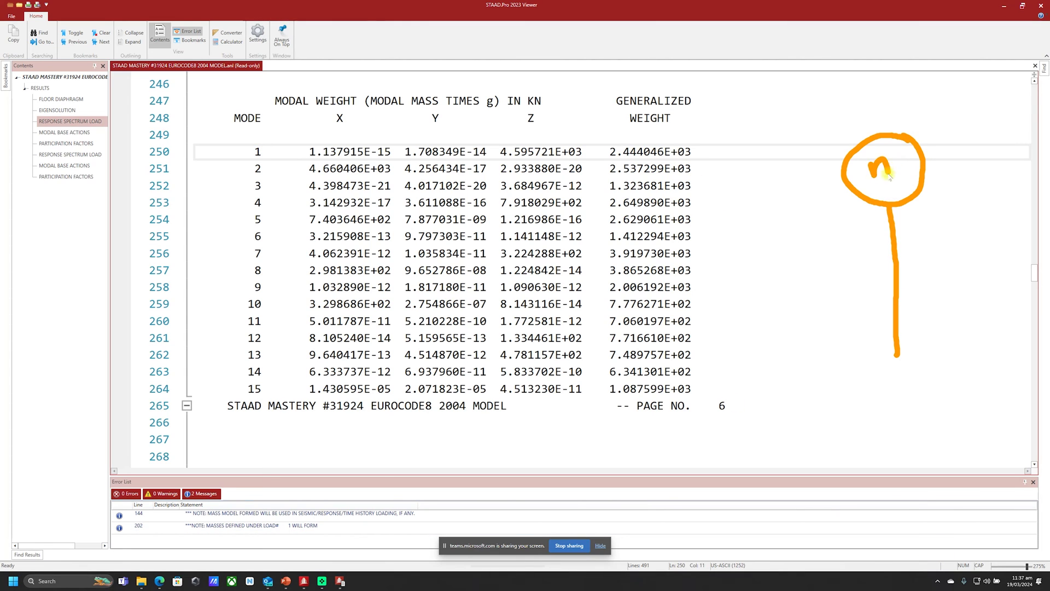
Annotate the modal weight table with a lumped-mass sketch and an arrow to mode 1's generalized weight, mark modes 1 and 2, and clear the annotations
left_click_drag(888, 175, 902, 174)
mouse_move(845, 153)
left_mouse_down()
mouse_move(738, 125)
mouse_move(688, 144)
mouse_move(702, 143)
left_mouse_up()
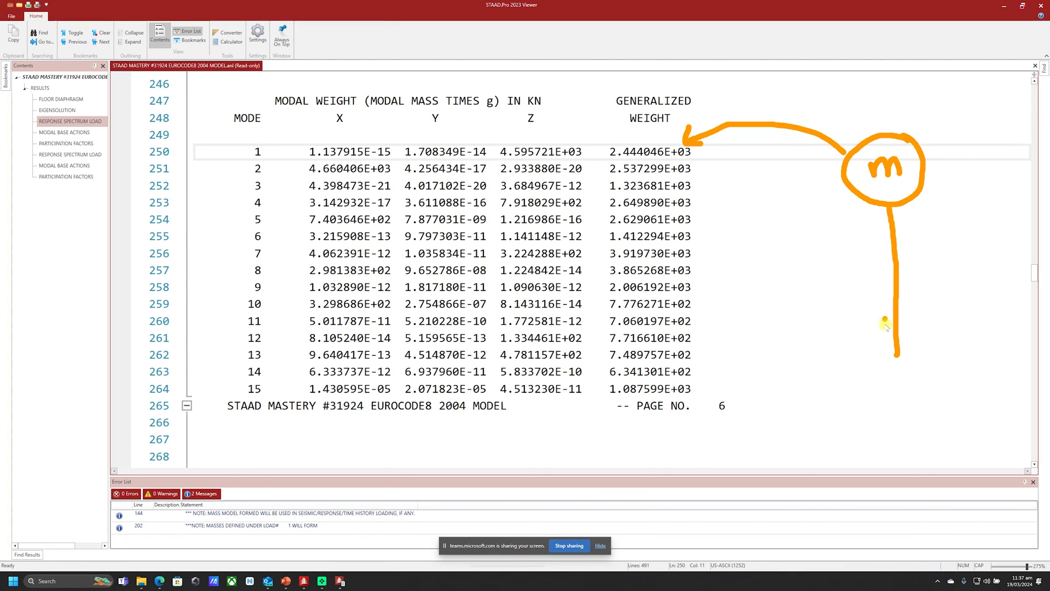
left_click_drag(871, 370, 949, 359)
left_click_drag(895, 384, 927, 375)
left_click_drag(258, 164, 288, 148)
left_click(694, 152)
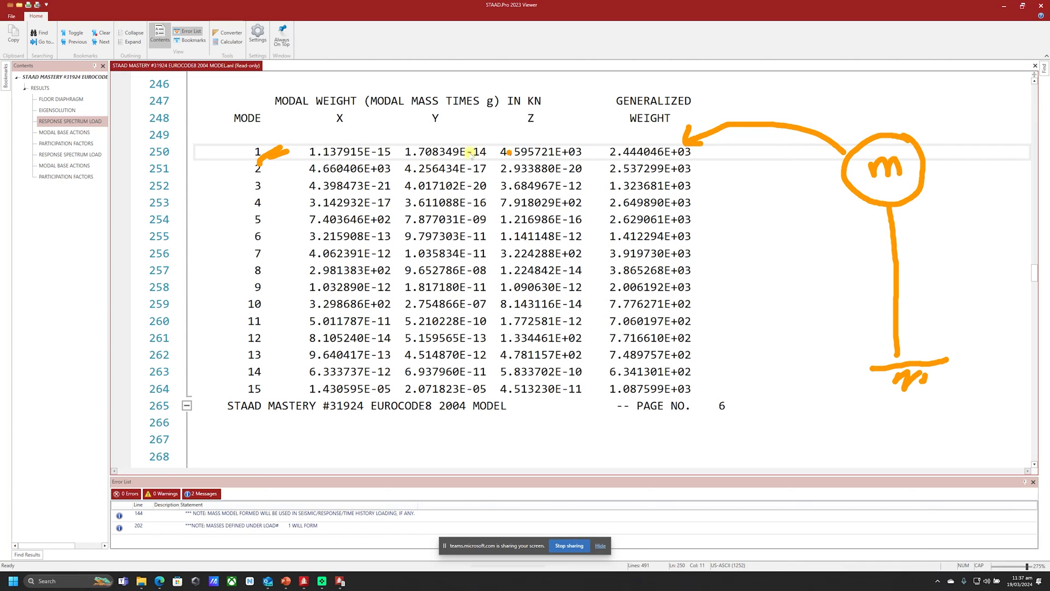
left_click(263, 176)
left_click_drag(696, 177, 715, 174)
key("Escape")
Review the SRSS modal combination weights, and examine modes 1 to 7 in the acceleration and damping table
scroll(611, 196, "down", 6)
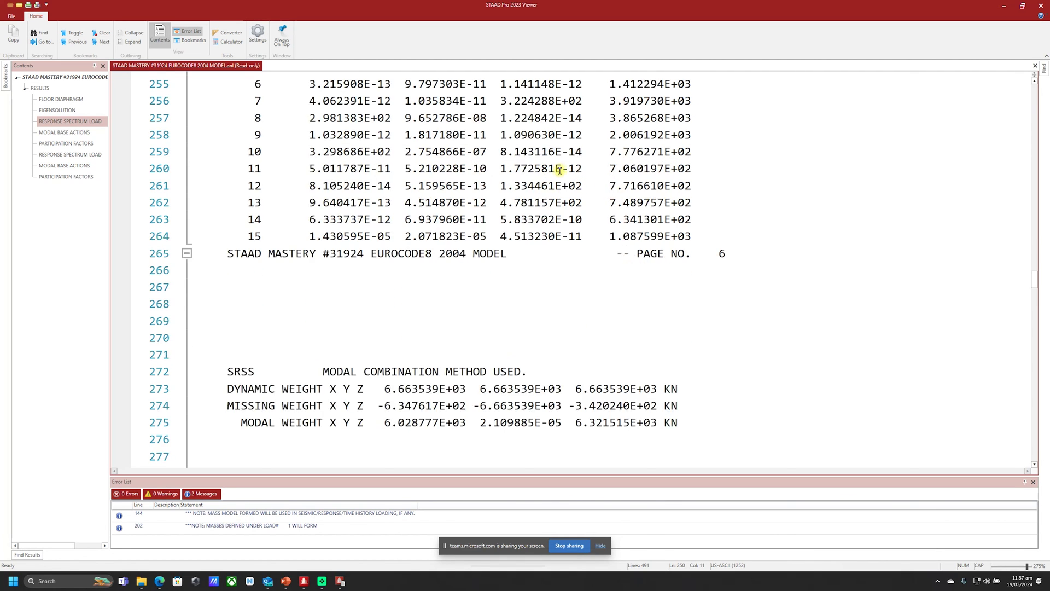
scroll(529, 130, "down", 4)
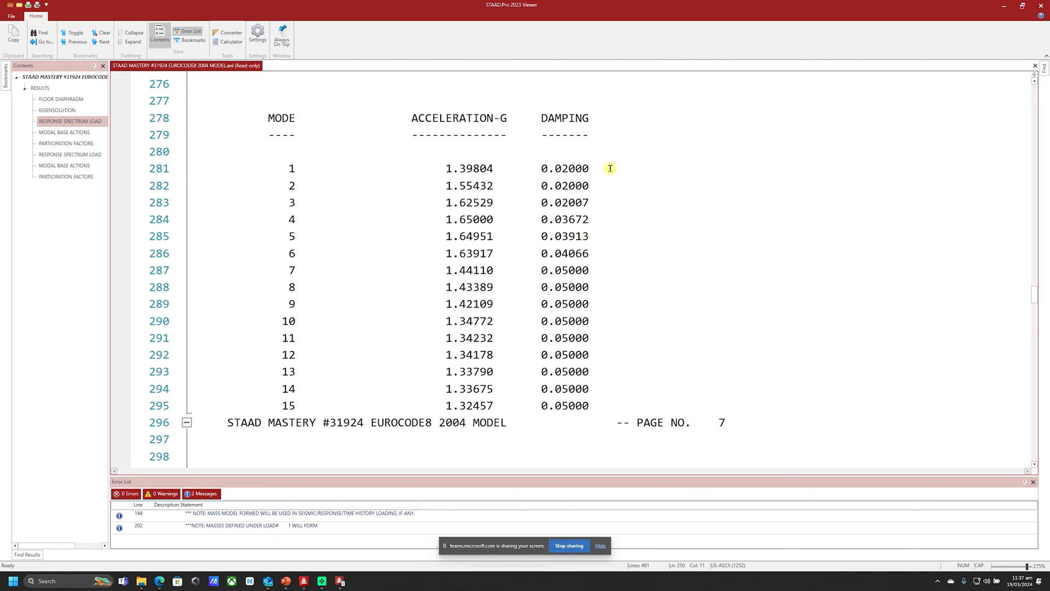
left_click(288, 167)
left_click(290, 188)
left_click(290, 202)
left_click(290, 219)
left_click(290, 236)
left_click(290, 253)
left_click(290, 270)
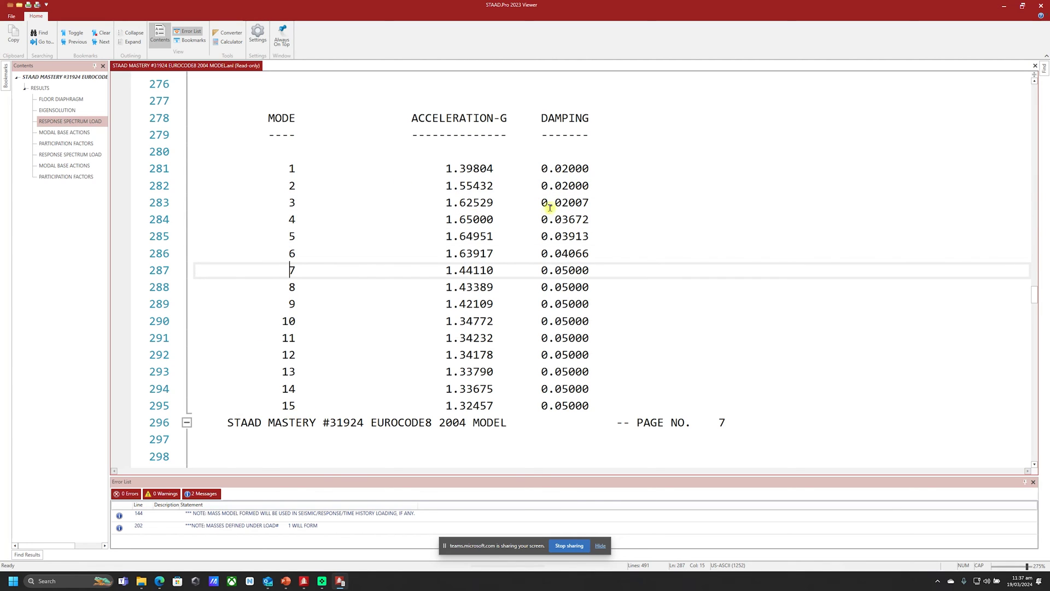
Compare the damping values of modes 1, 2 and 14 in the acceleration and damping table
left_click(590, 169)
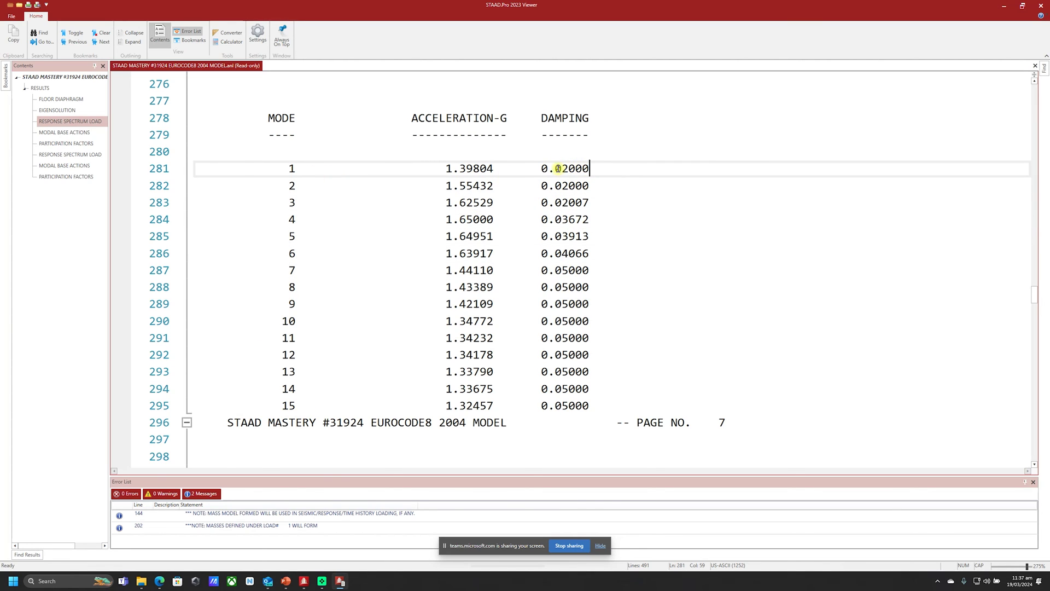
left_click_drag(554, 168, 591, 186)
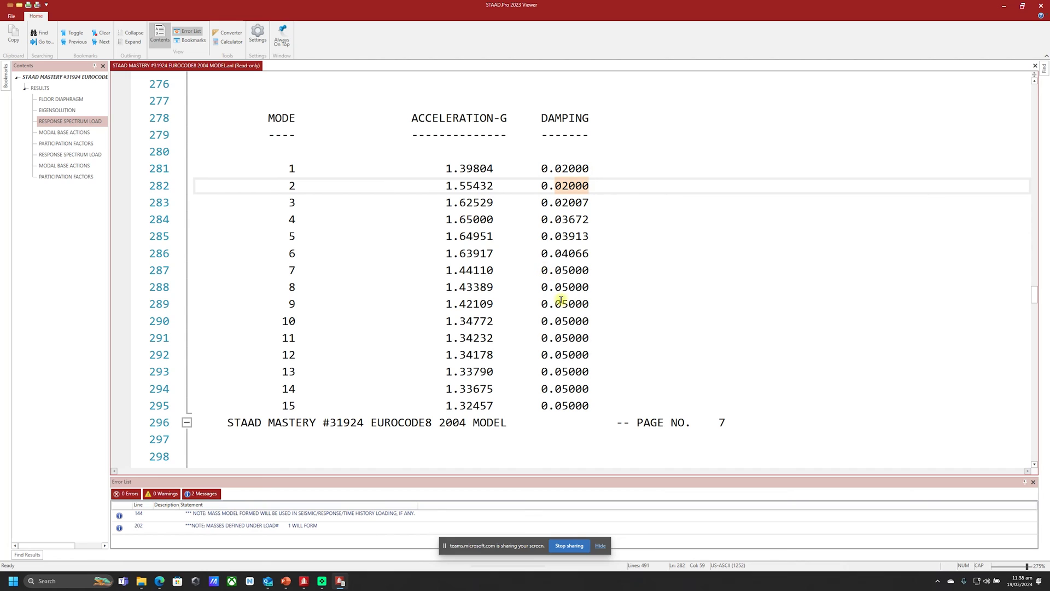
left_click_drag(592, 389, 541, 390)
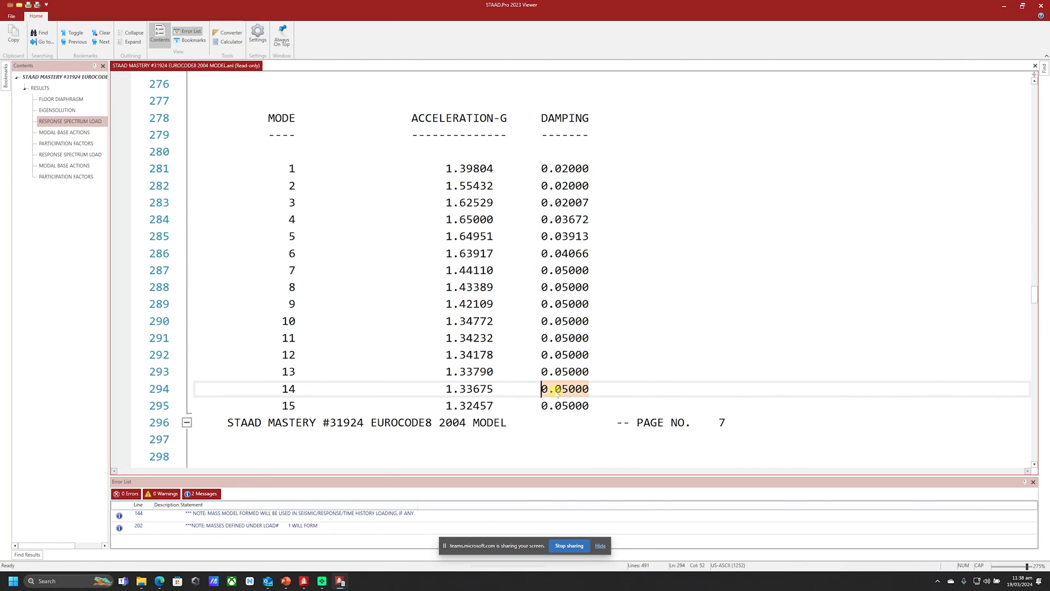
double_click(572, 169)
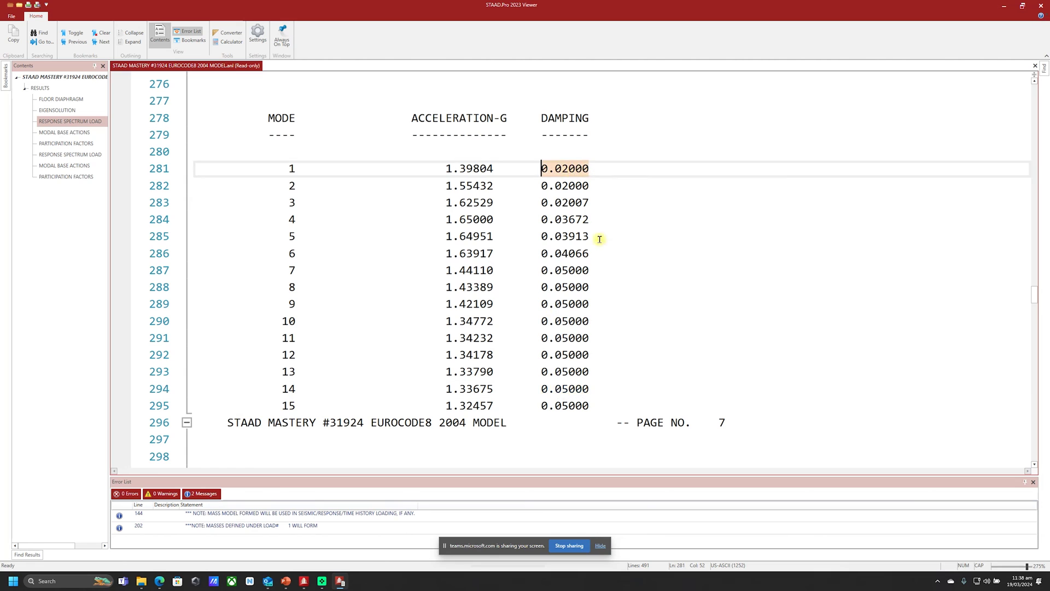
Examine the modal base actions table of response load case 1, highlighting mode 1's FZ force and its MX and MY moments
scroll(573, 171, "down", 8)
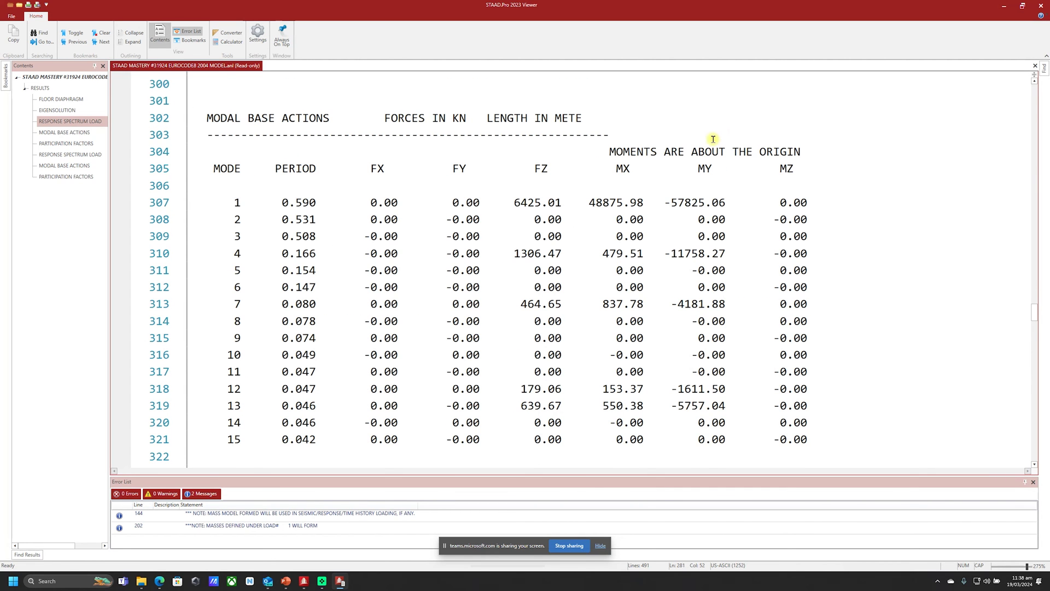
scroll(634, 166, "down", 1)
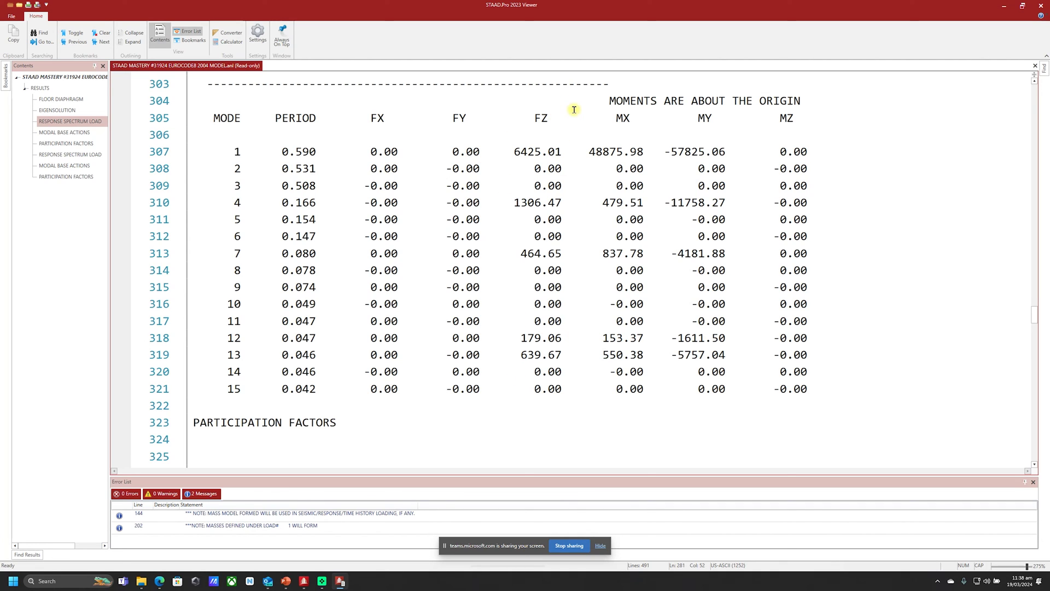
left_click_drag(515, 152, 569, 152)
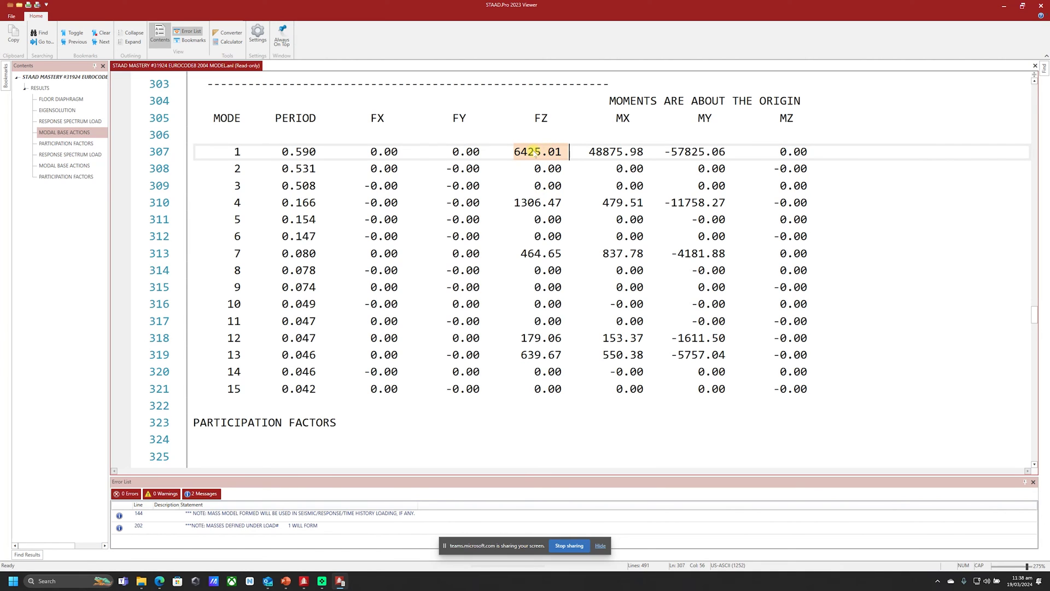
left_click(644, 152)
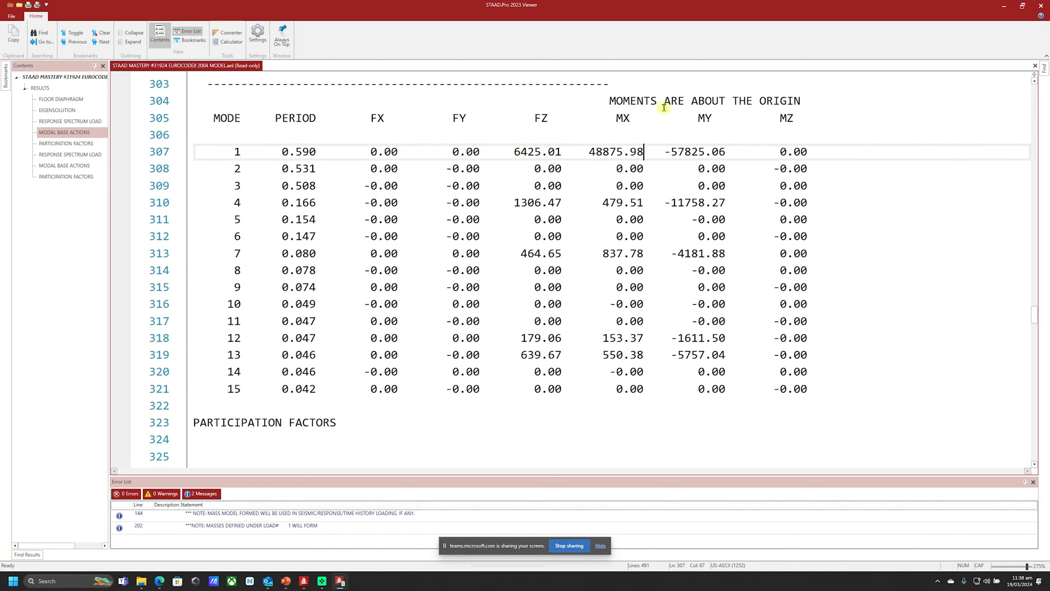
left_click_drag(589, 151, 740, 152)
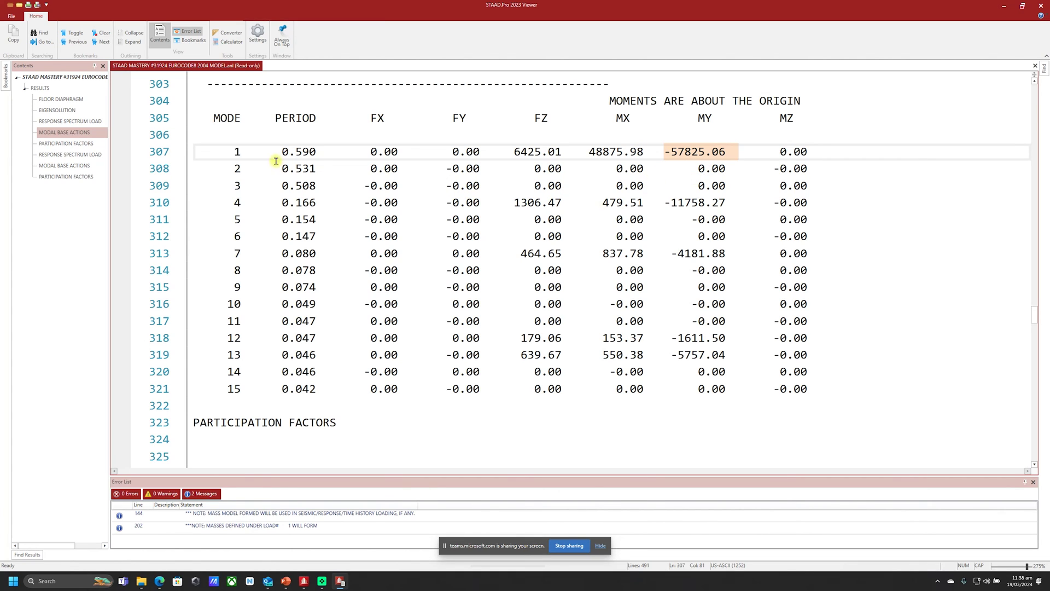
left_click(239, 153)
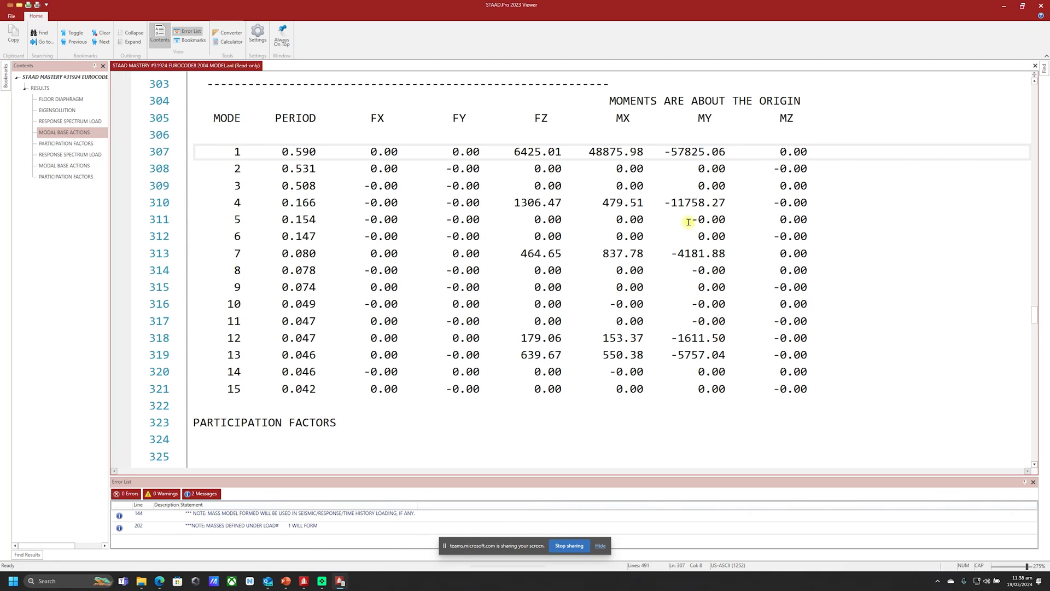
Examine mode 1's row in the participation factors table of response load case 1, highlighting its cumulative Z mass participation
scroll(343, 140, "down", 1)
scroll(344, 141, "down", 6)
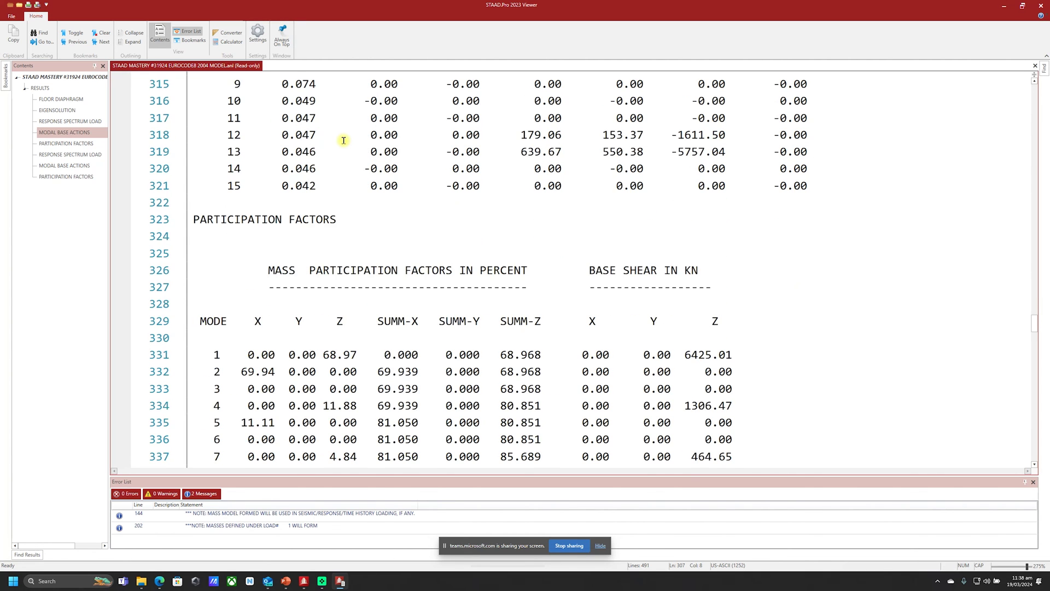
scroll(244, 140, "up", 1)
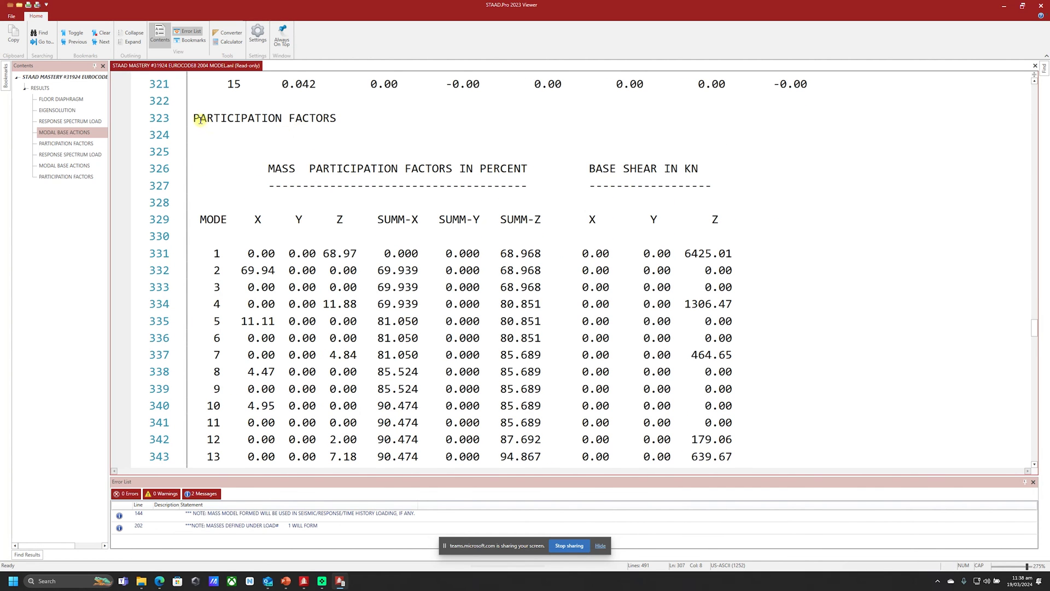
scroll(534, 169, "down", 2)
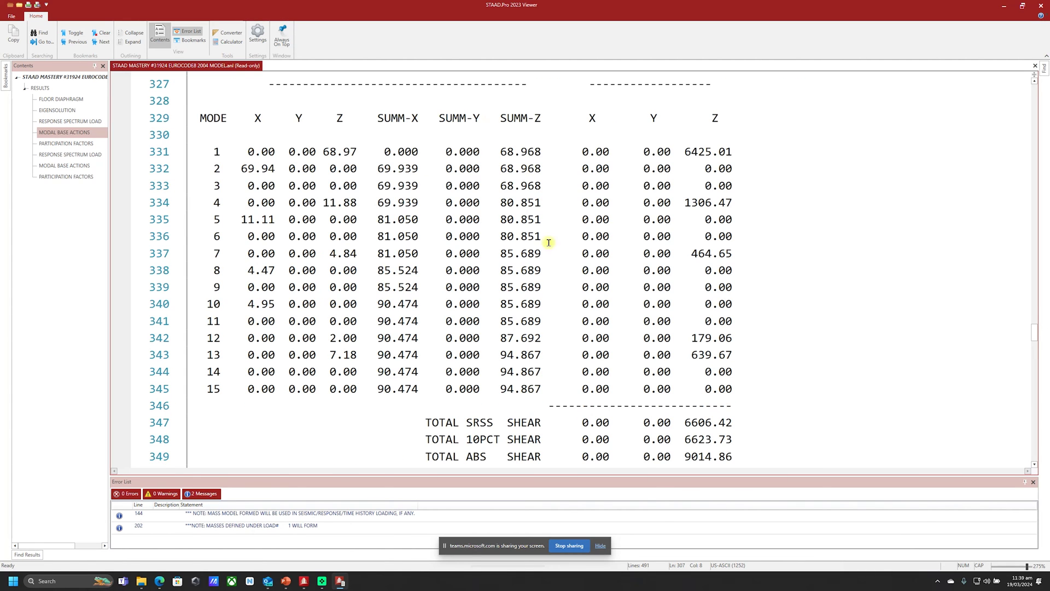
left_click(390, 153)
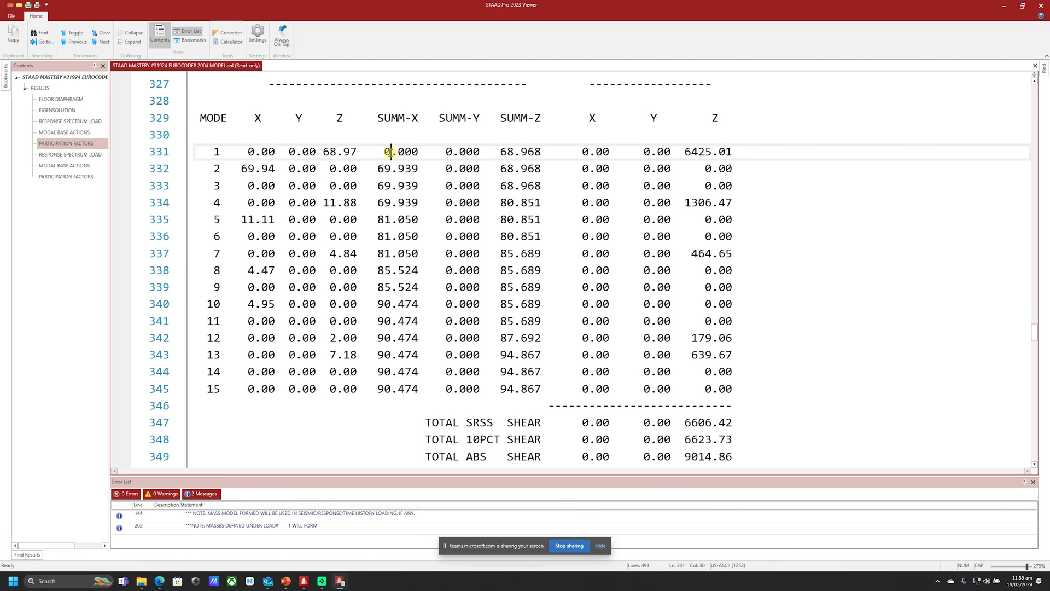
left_click_drag(213, 151, 541, 152)
left_click(501, 152)
left_click(512, 153)
double_click(513, 153)
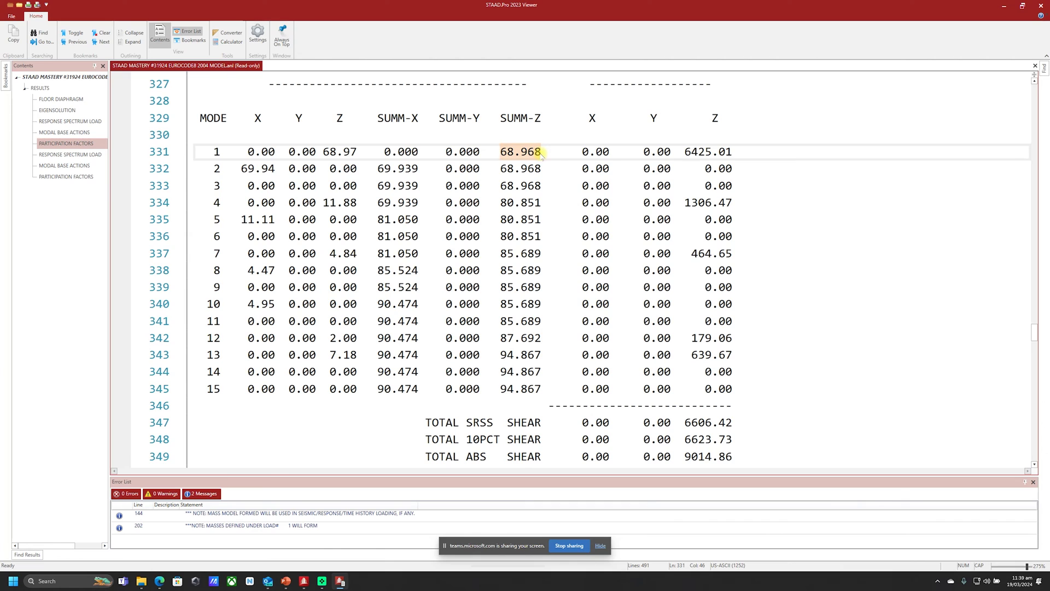
left_click(527, 155)
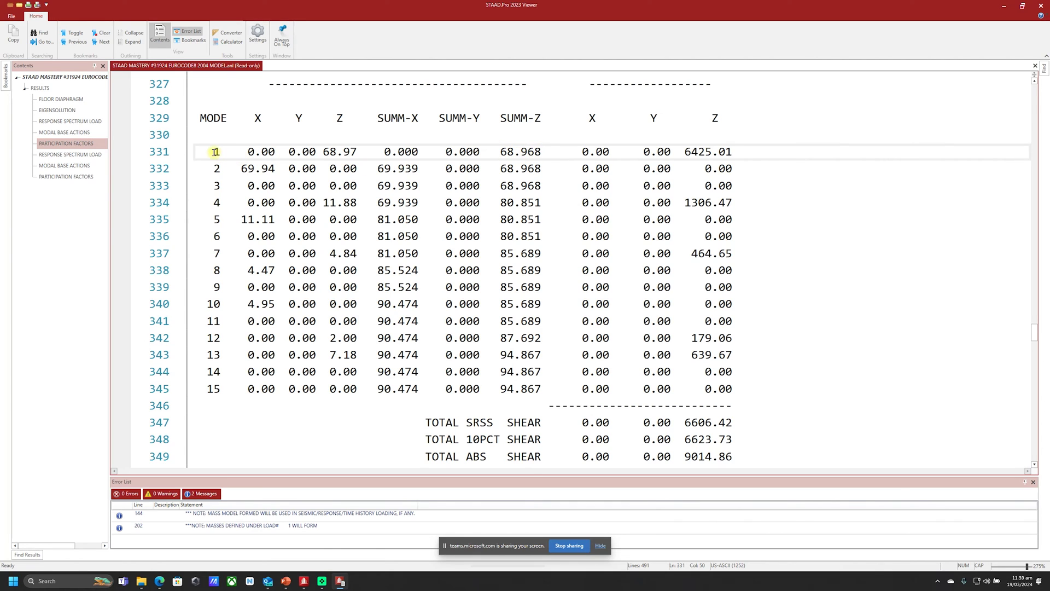
Review modes 1 to 15 in the participation factors table, highlighting the rows of modes 13 and 15
left_click(219, 390)
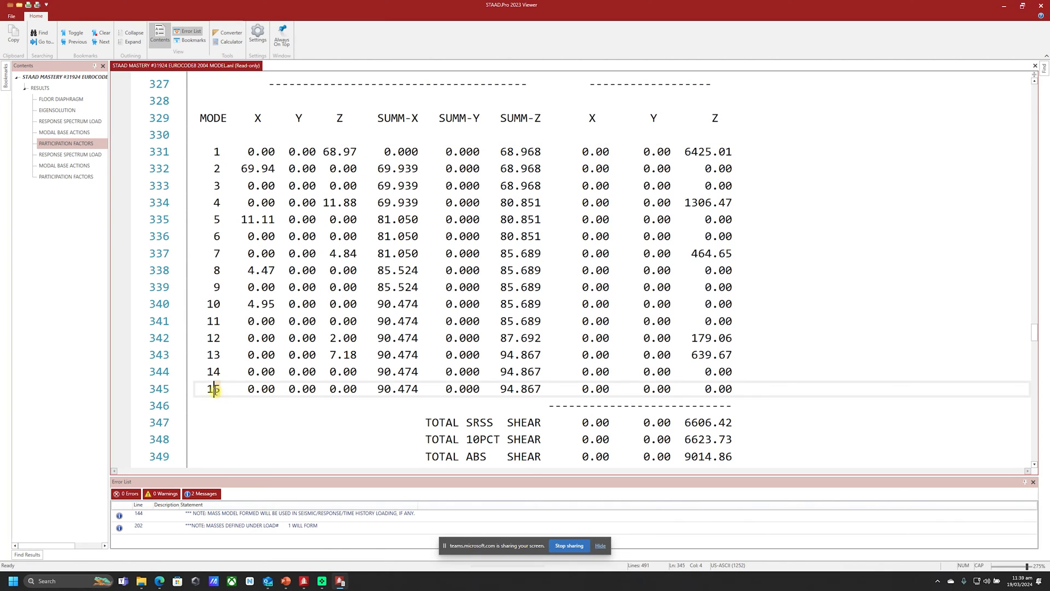
left_click_drag(208, 389, 217, 154)
left_click(225, 388)
triple_click(226, 354)
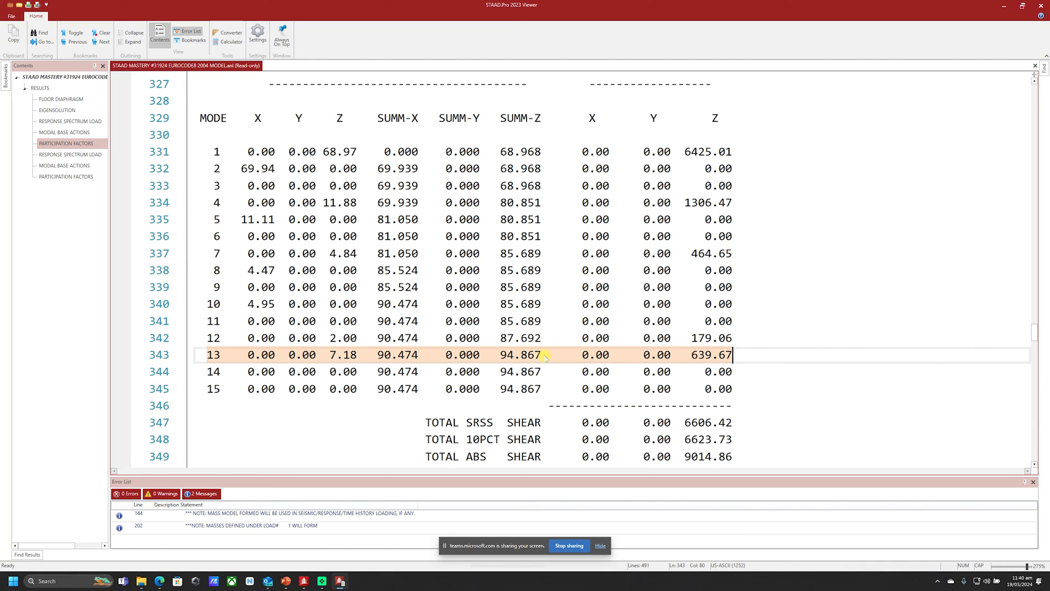
left_click(222, 388)
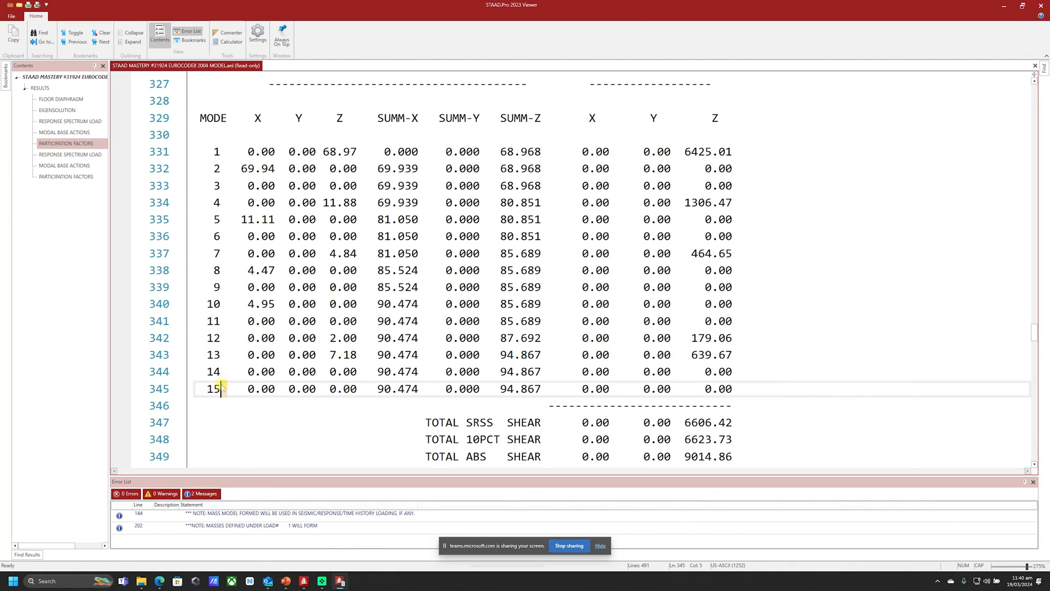
left_click(539, 387, "shift")
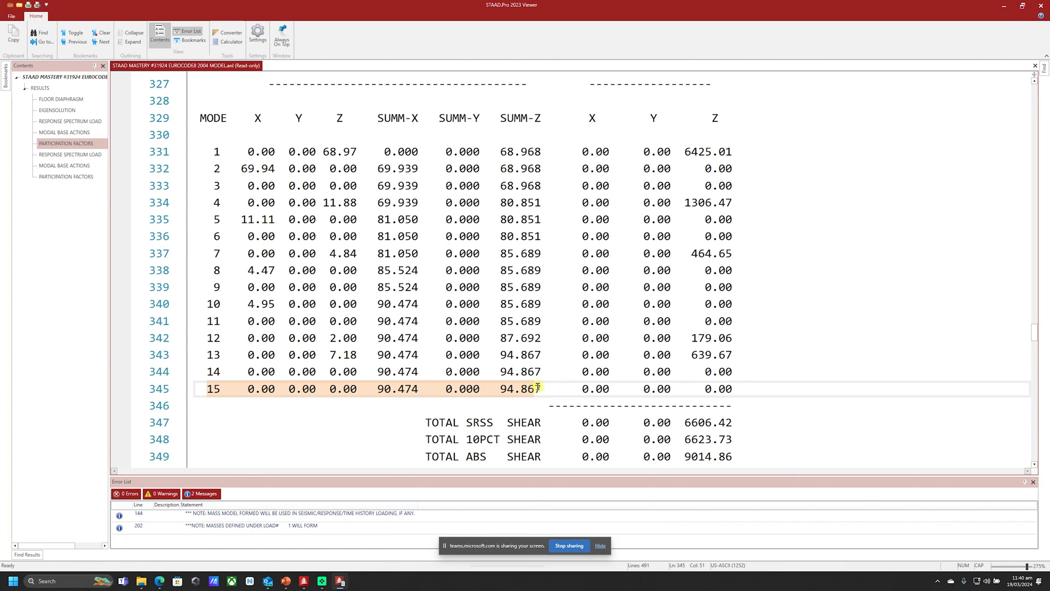
left_click(733, 386, "shift")
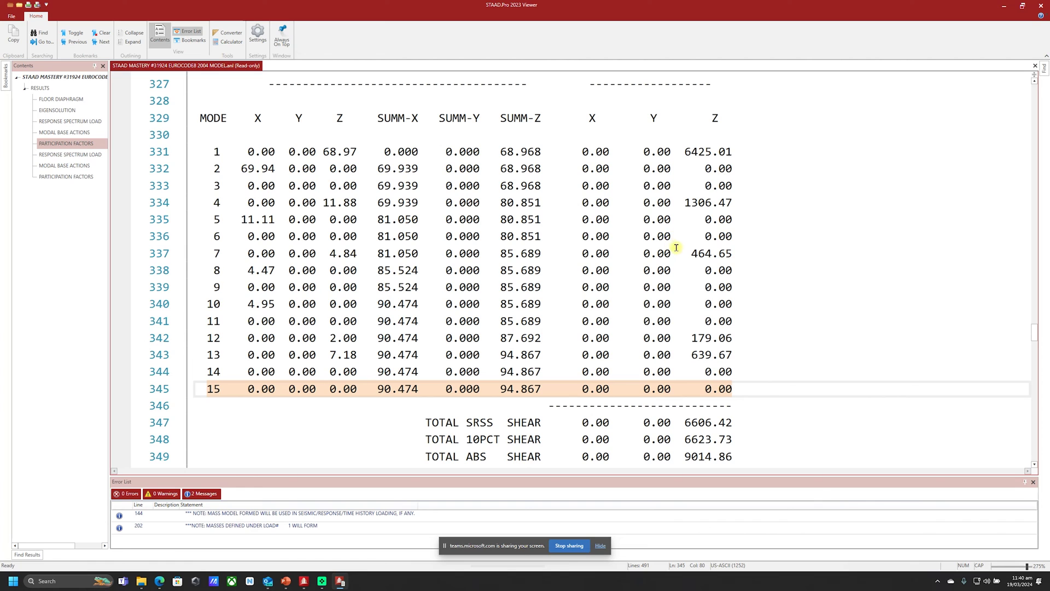
Examine the Z base shears of response load case 1, highlighting the total SRSS shear label and value
left_click(733, 152)
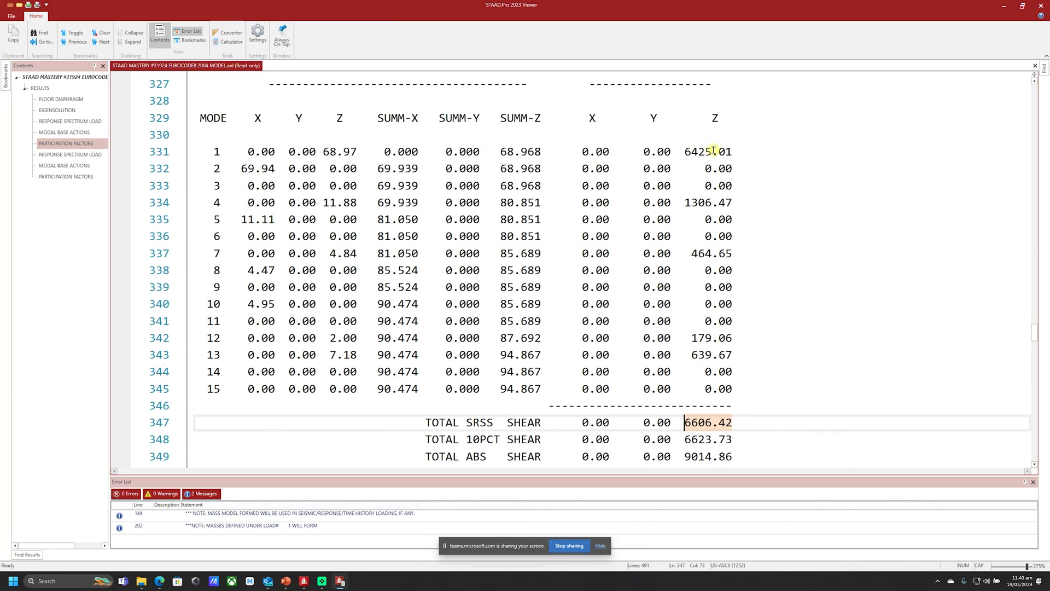
left_click_drag(736, 423, 535, 422)
left_click(468, 421)
scroll(743, 387, "down", 1)
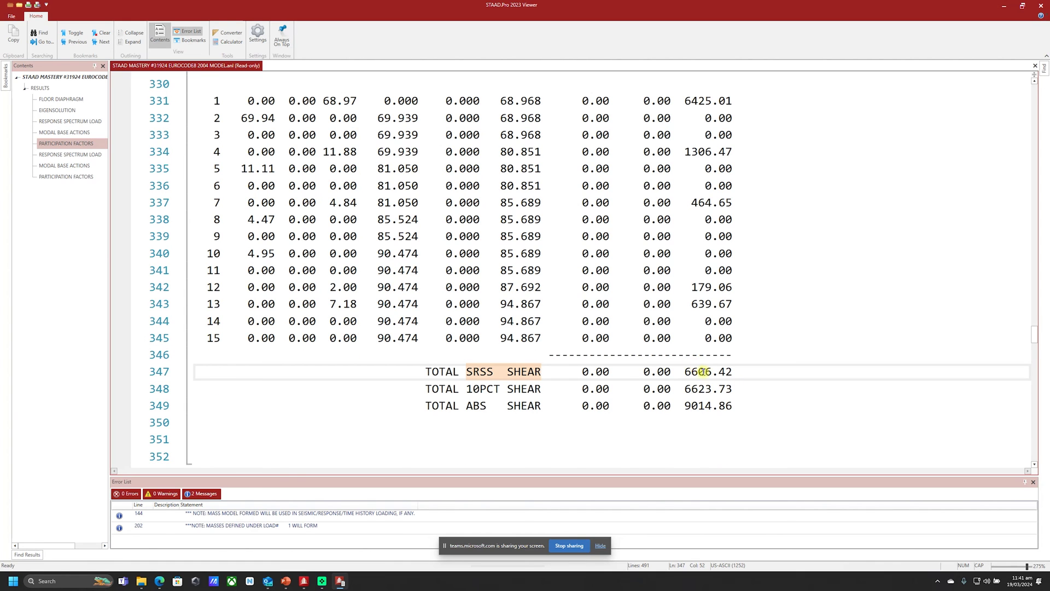
left_click_drag(733, 372, 690, 374)
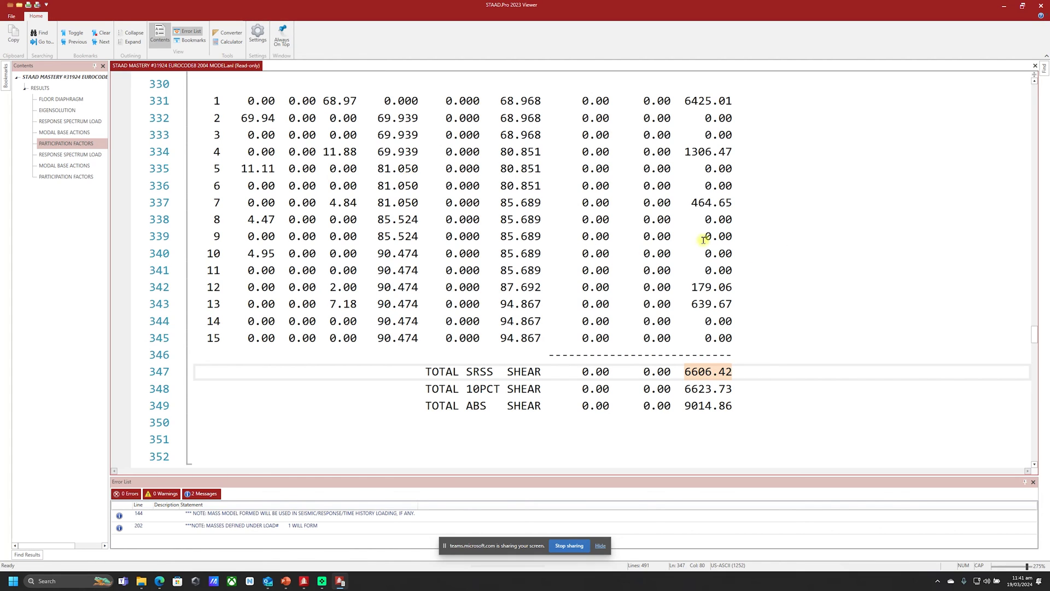
Go from load case 1's shear totals to the results of response spectrum load 2, highlighting the load case heading
scroll(716, 235, "down", 3)
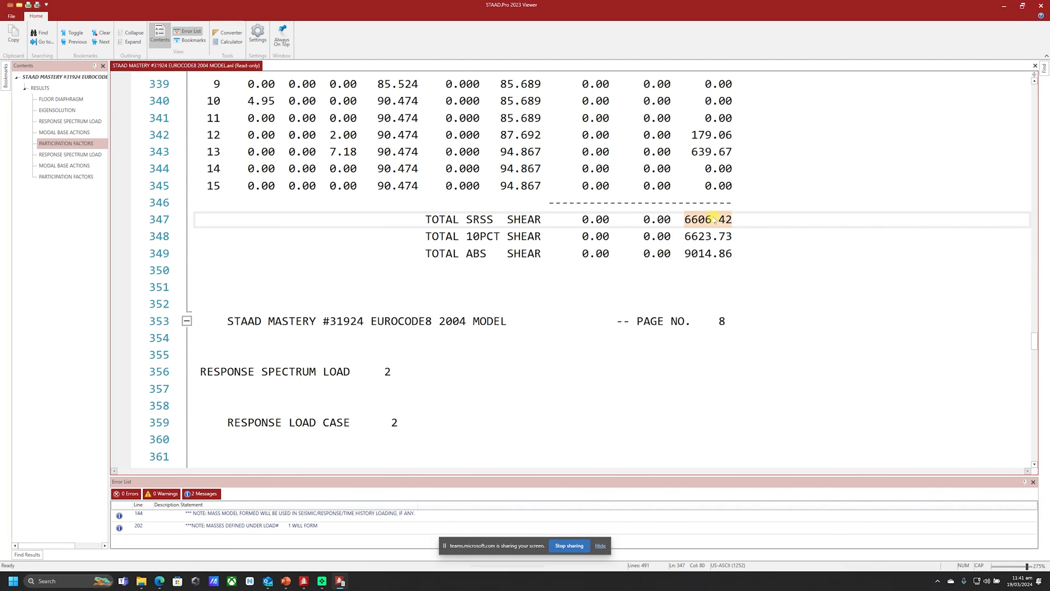
scroll(710, 221, "down", 3)
scroll(717, 211, "up", 5)
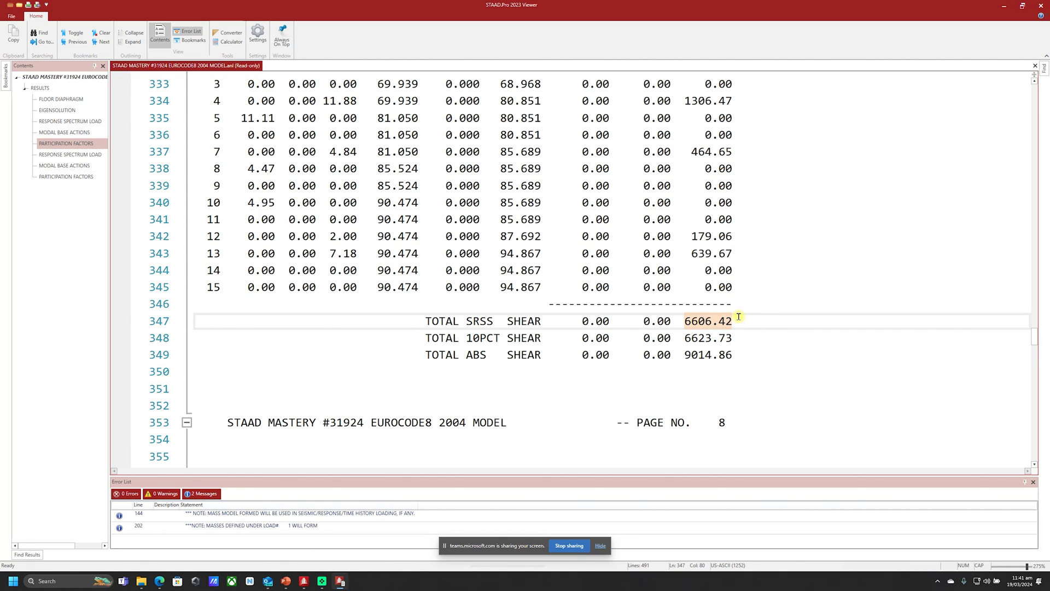
scroll(872, 310, "down", 5)
scroll(429, 223, "up", 2)
scroll(790, 157, "down", 3)
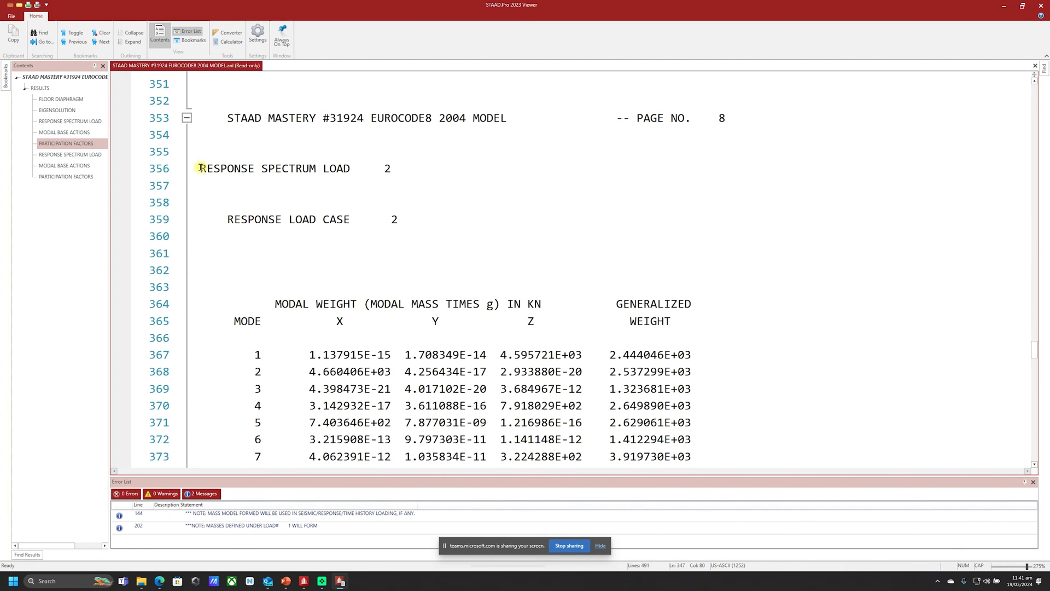
triple_click(202, 168)
left_click_drag(224, 219, 410, 220)
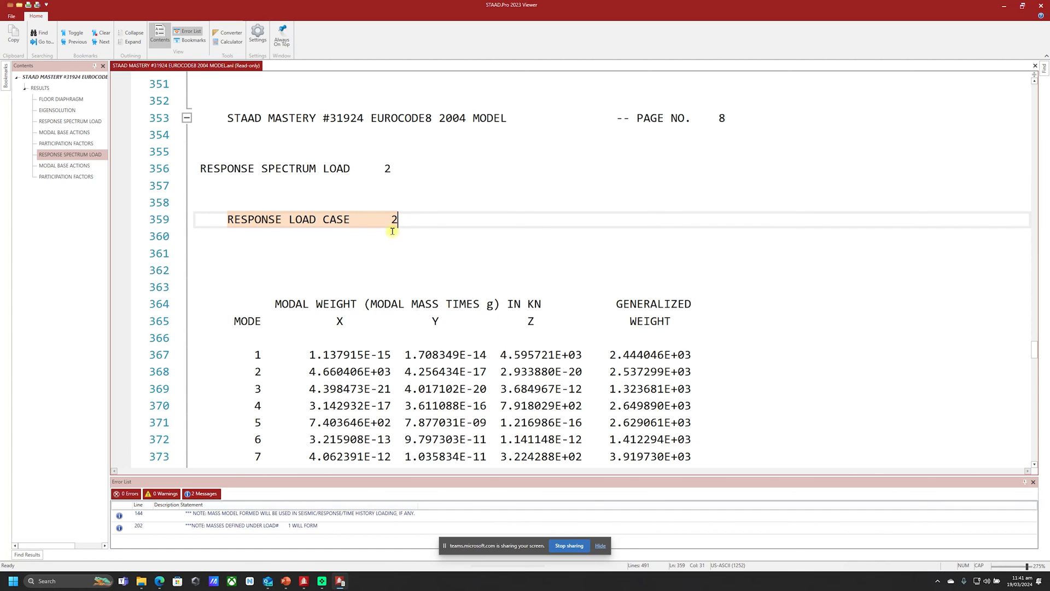
Examine the X base shears of response load case 2, highlighting the total SRSS shear, and review its modal base actions
scroll(365, 316, "down", 20)
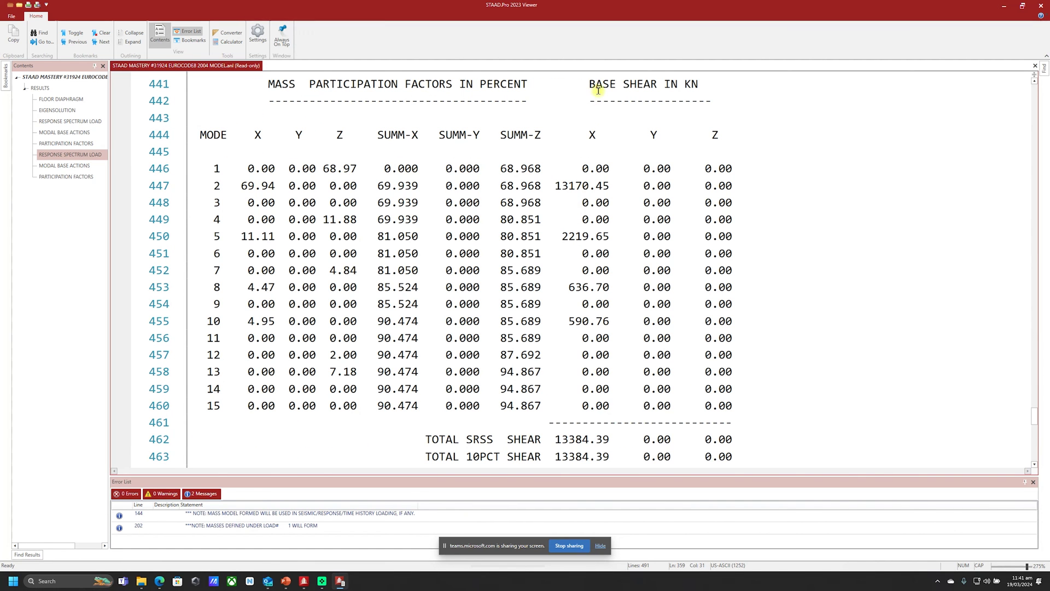
left_click(596, 134)
scroll(588, 421, "down", 1)
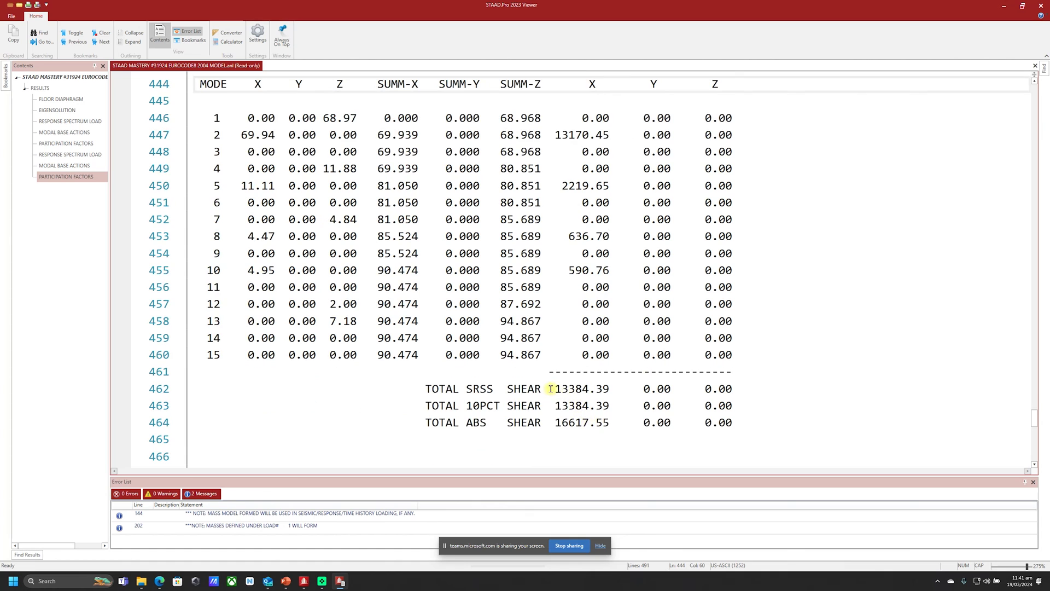
left_click_drag(554, 389, 609, 389)
scroll(693, 346, "up", 9)
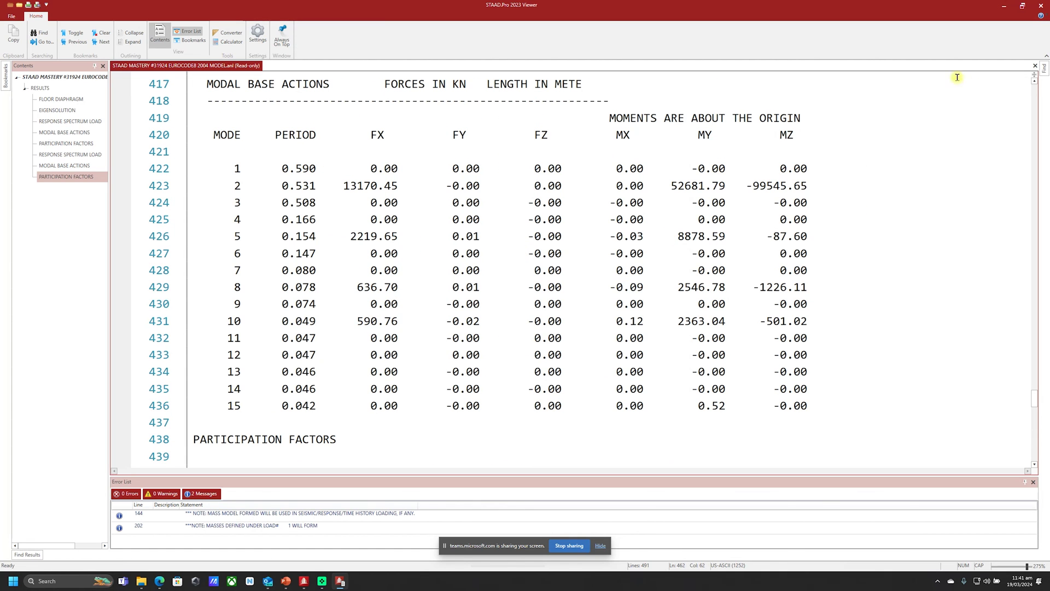
Close the analysis output file and switch to the open STAAD.Pro window with the ASCE7 2016 model
left_click(1041, 5)
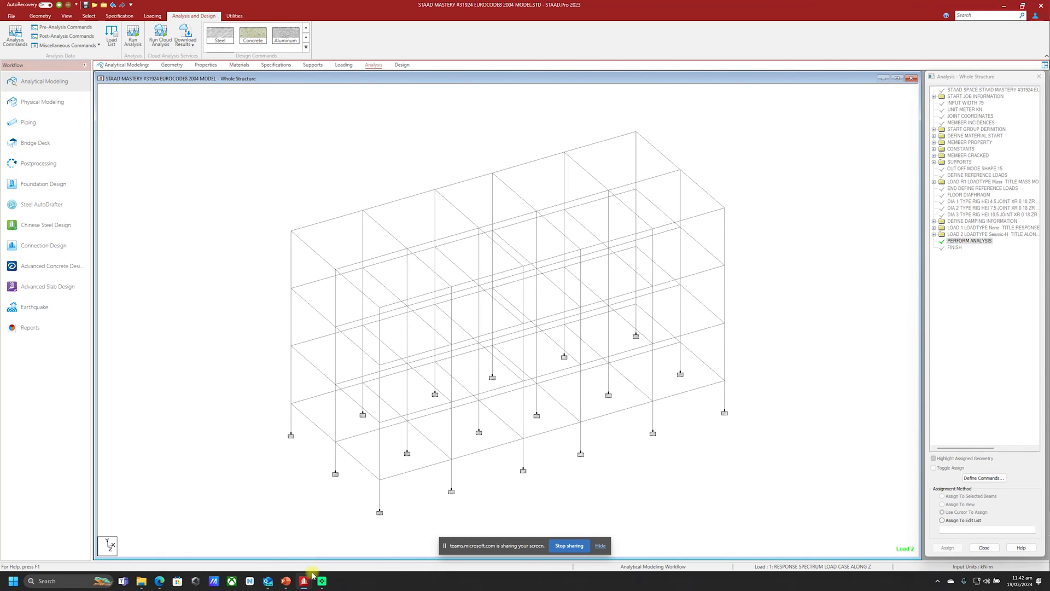
mouse_move(306, 577)
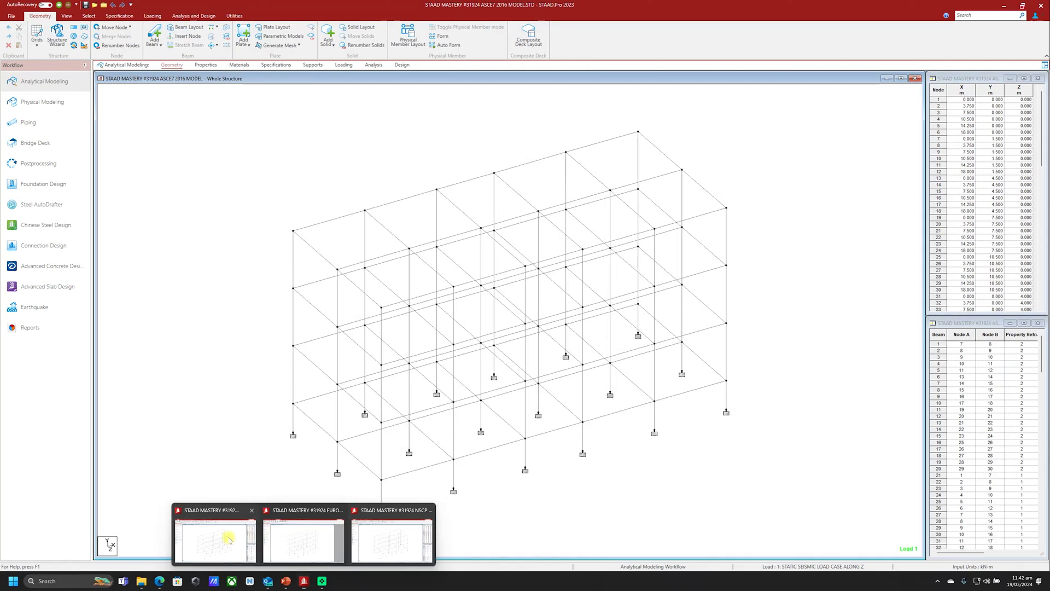
left_click(214, 540)
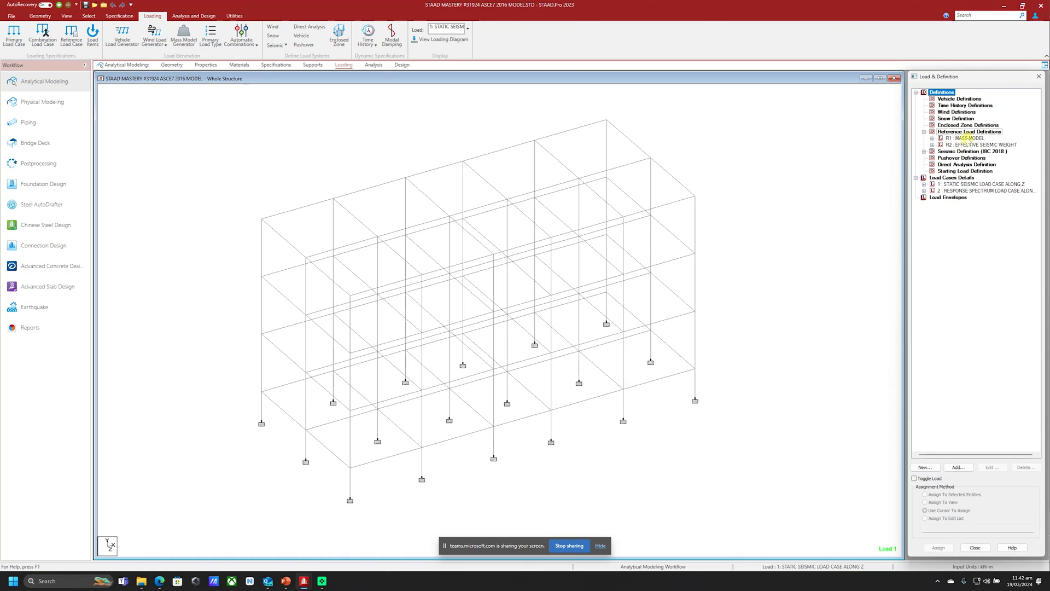
Expand the reference load definitions R1 MASS MODEL and R2 EFFECTIVE SEISMIC WEIGHT to show their load items
left_click(964, 139)
left_click(932, 139)
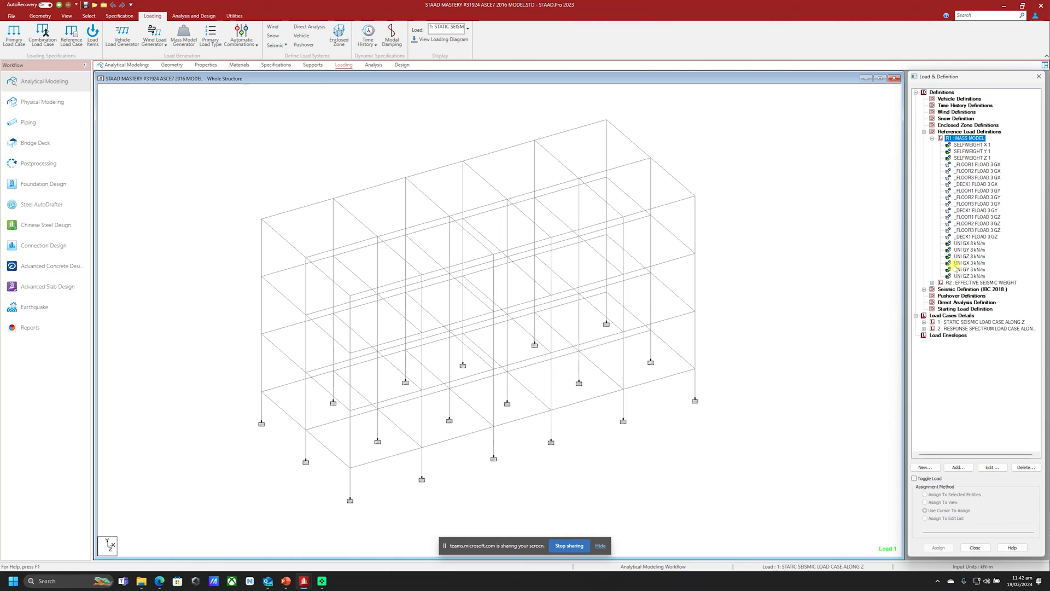
left_click(932, 283)
left_click(991, 282)
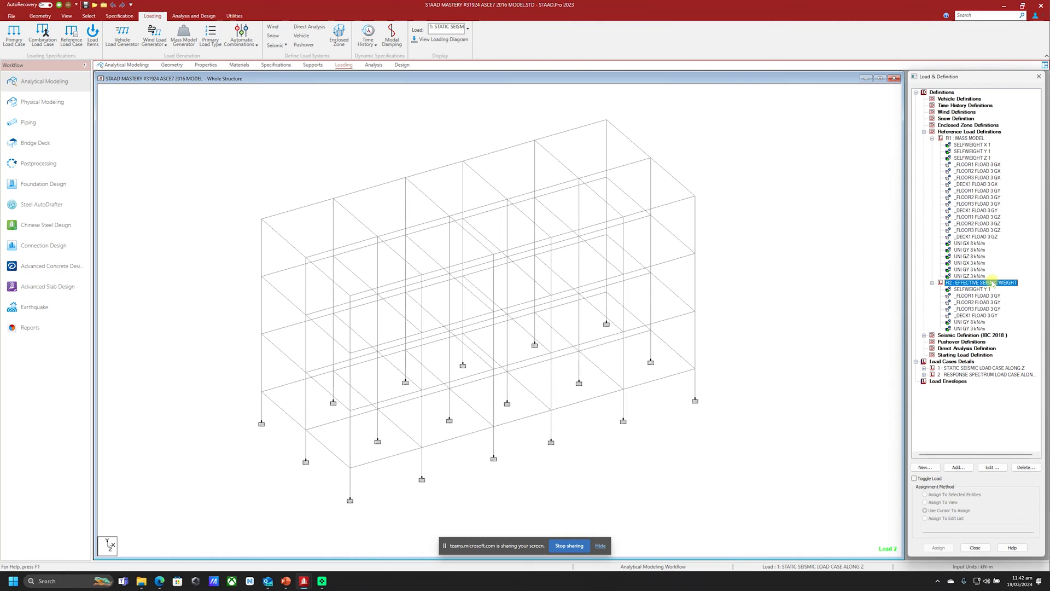
Compare the mass model with the effective seismic weight reference load, examining the mass model's selfweight items in X, Y and Z
left_click(967, 139)
left_click(989, 282)
left_click(967, 139)
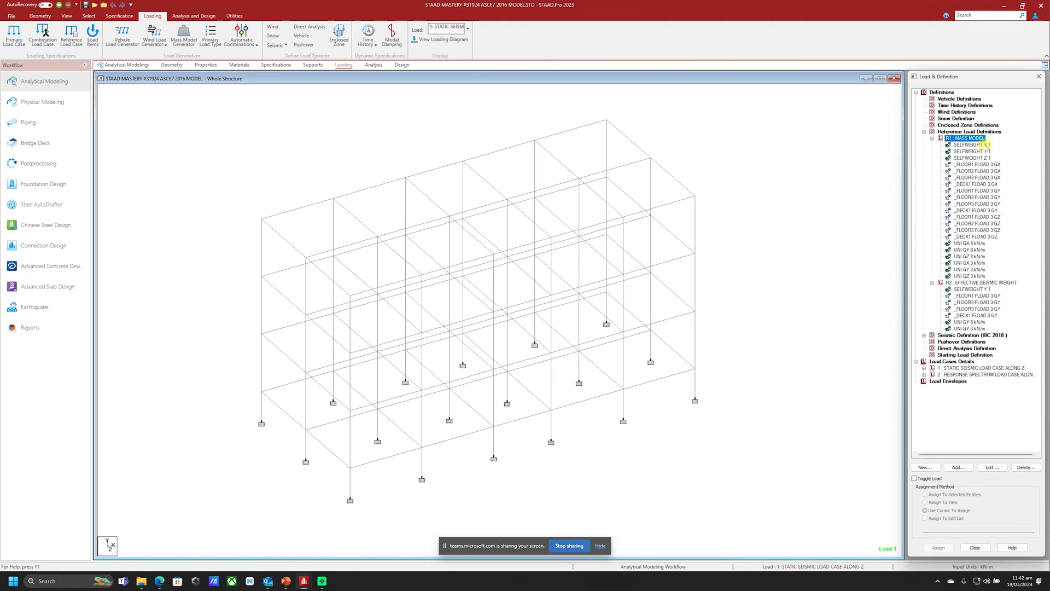
left_click(980, 145)
left_click(984, 151)
left_click(983, 158)
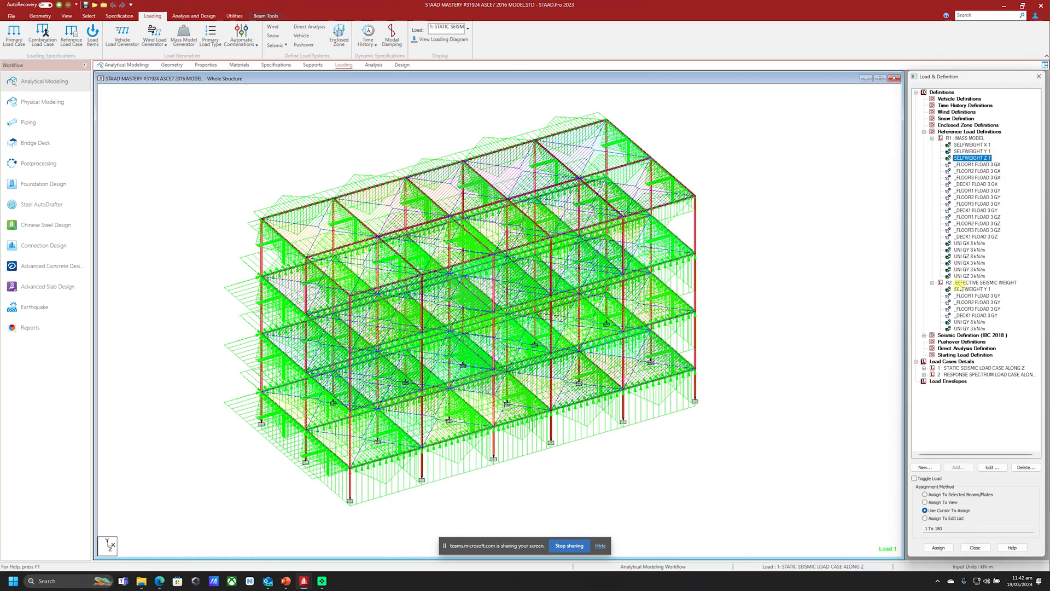
left_click(990, 282)
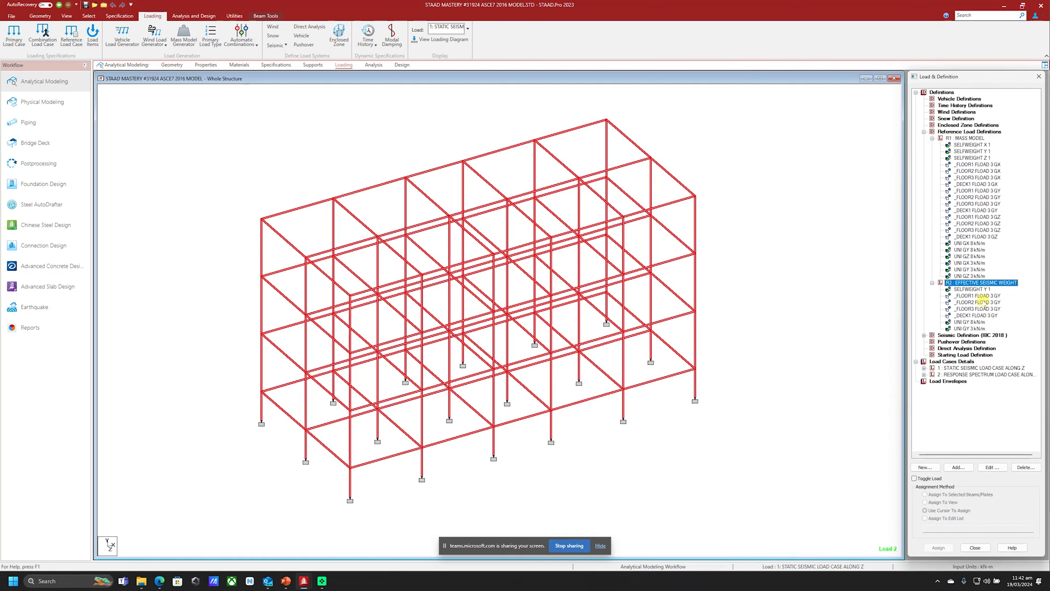
Clear the member selection and expand the IBC 2018 seismic definition down to its Y reference load based on R2
left_click(827, 281)
left_click(968, 284)
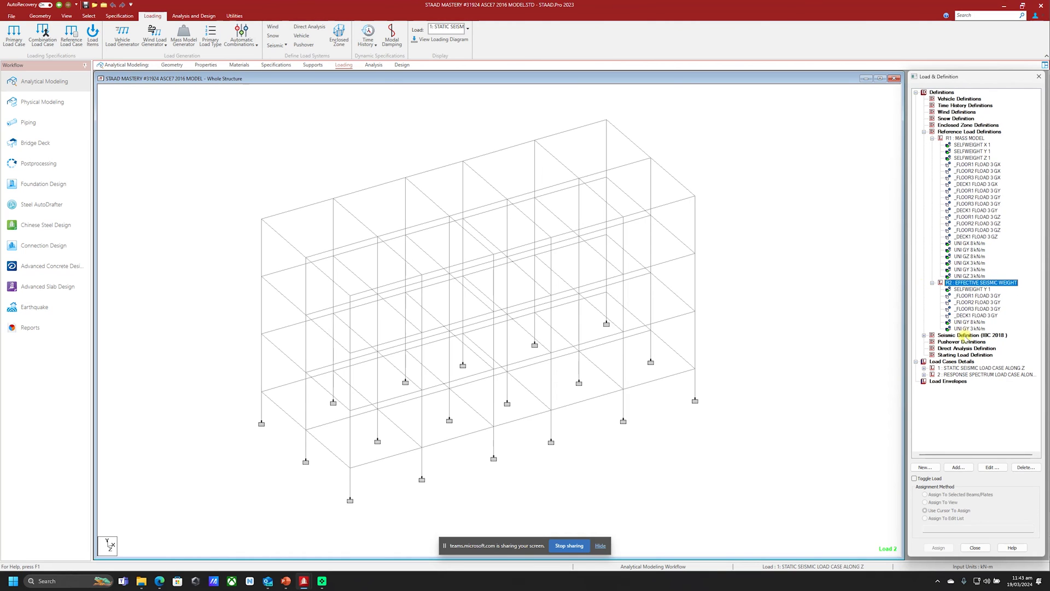
left_click(963, 335)
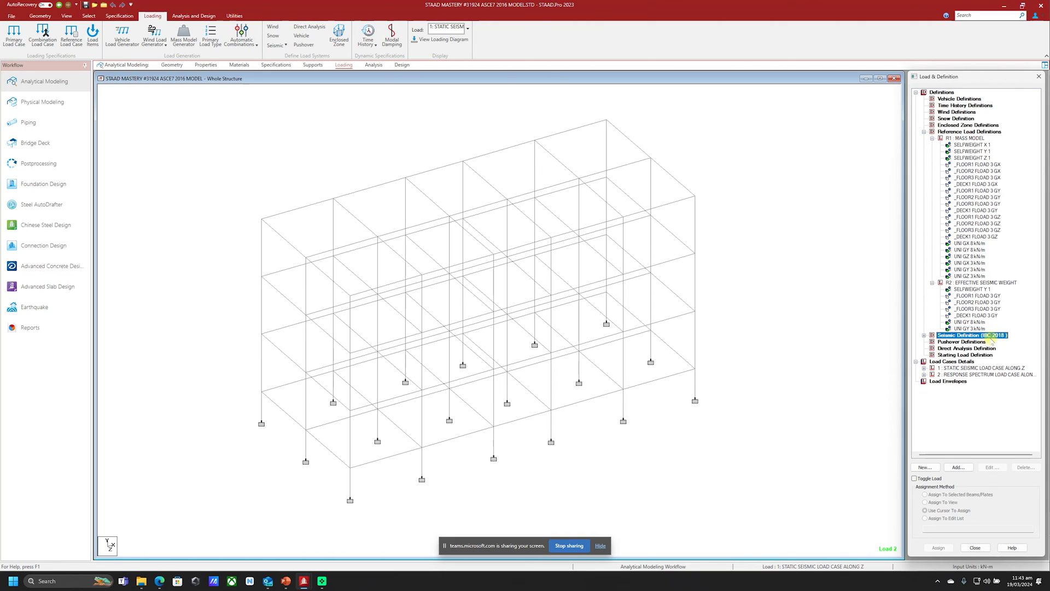
left_click(924, 335)
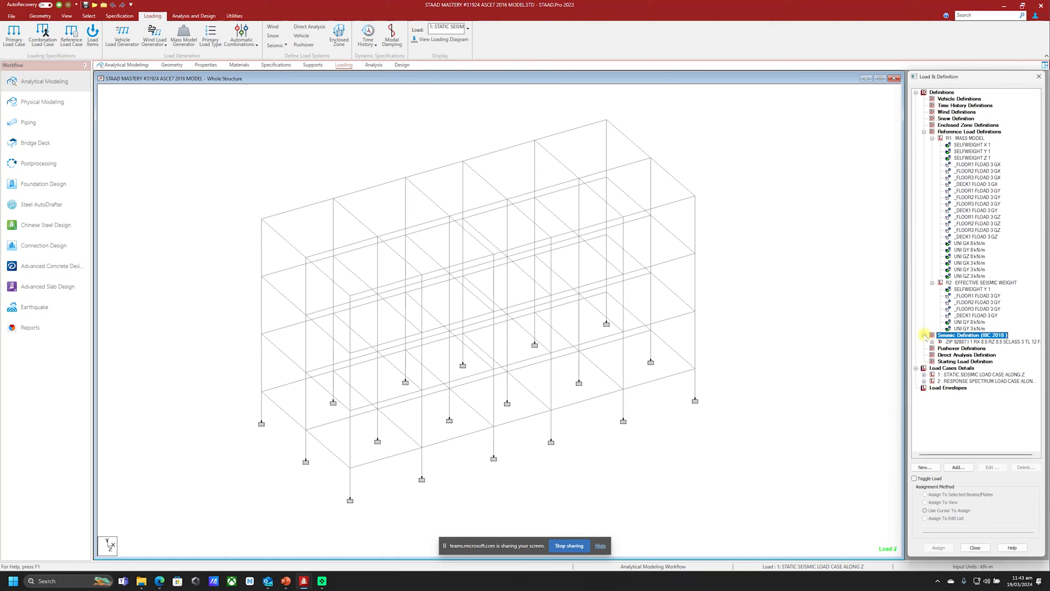
left_click(931, 342)
left_click(940, 348)
Expand the static seismic and response spectrum load cases along Z to compare their load items
left_click(964, 394)
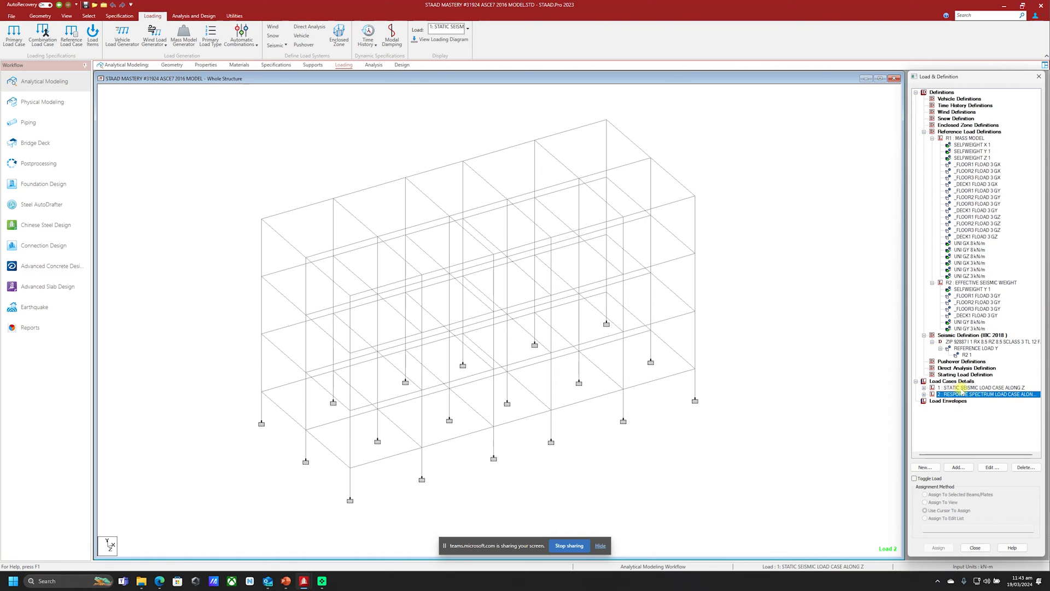
left_click(964, 388)
left_click(969, 394)
left_click(956, 388)
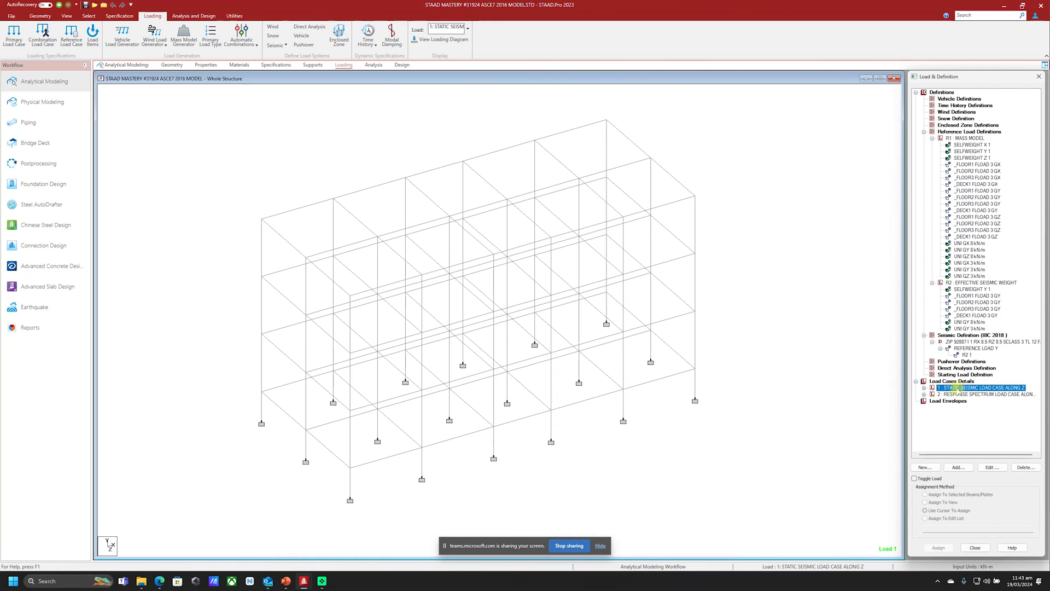
left_click(924, 387)
left_click(941, 394)
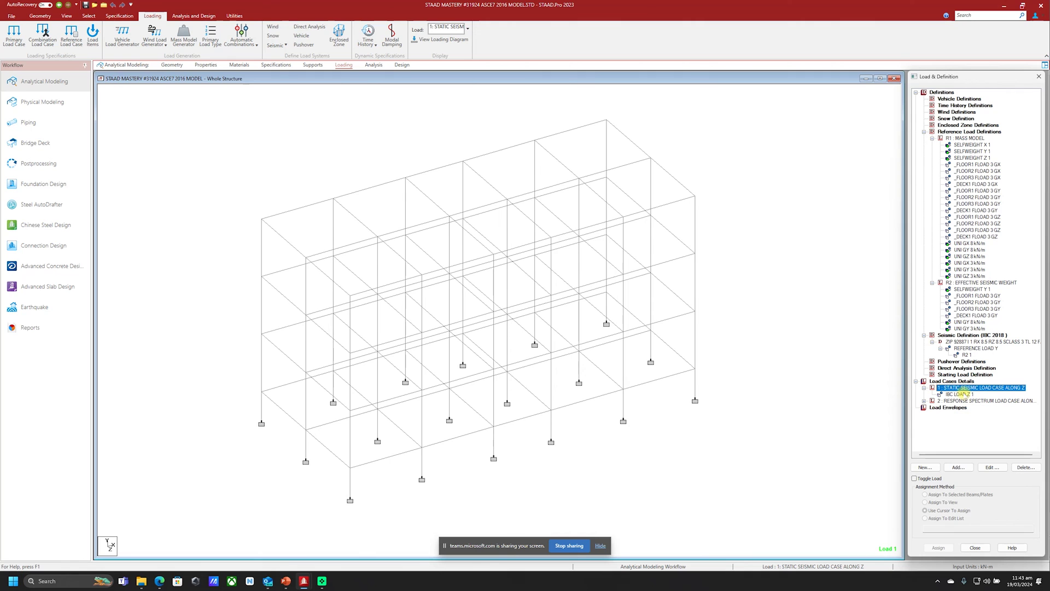
left_click(954, 401)
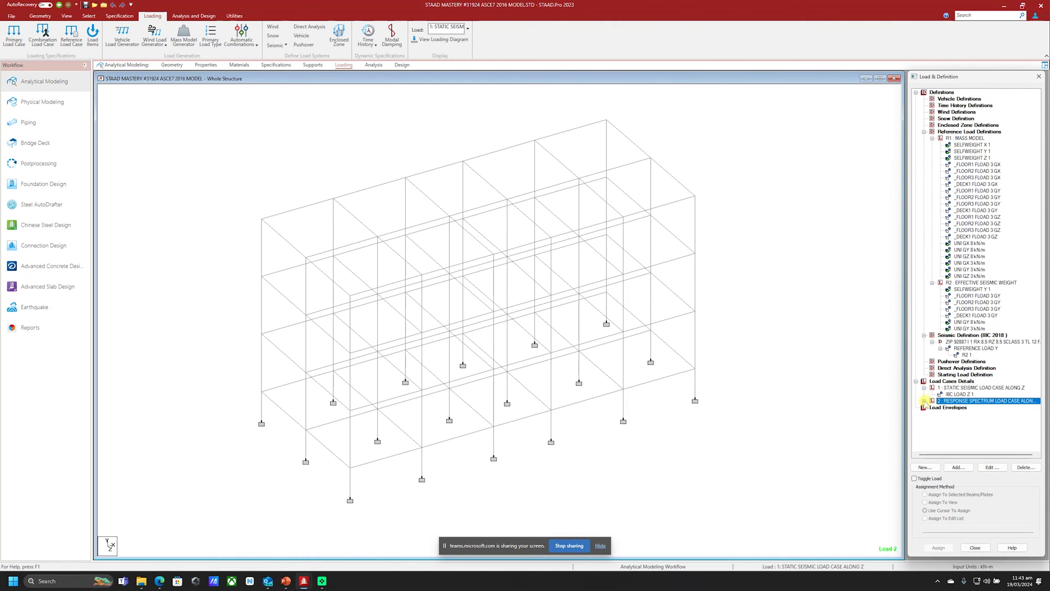
left_click(924, 400)
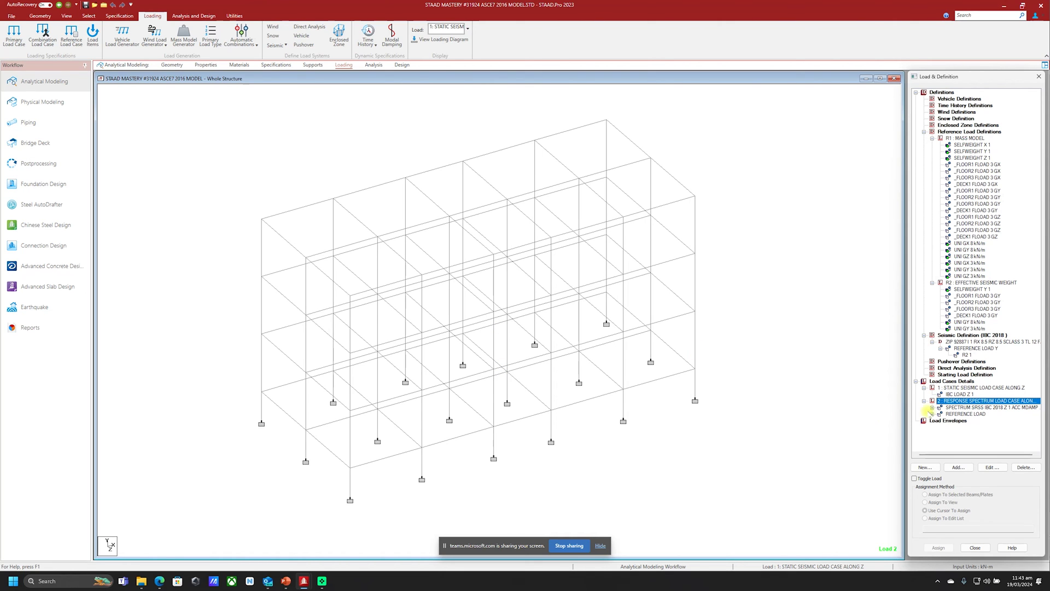
Examine the IBC 2018/ASCE 7-16 spectrum's acceleration table and site class options in load case 2, then close without modifying
double_click(973, 406)
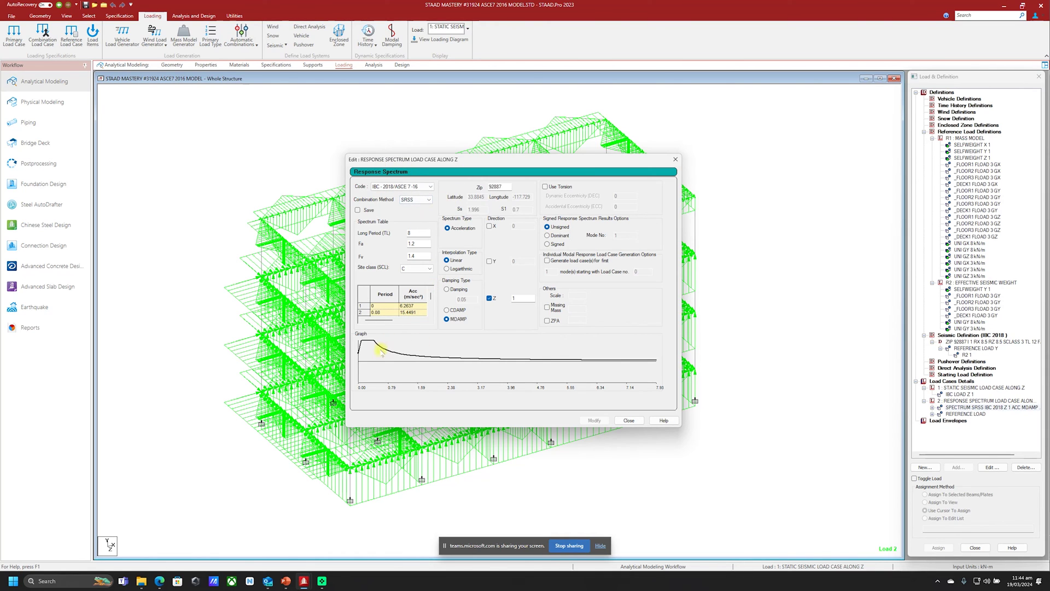
left_click(416, 294)
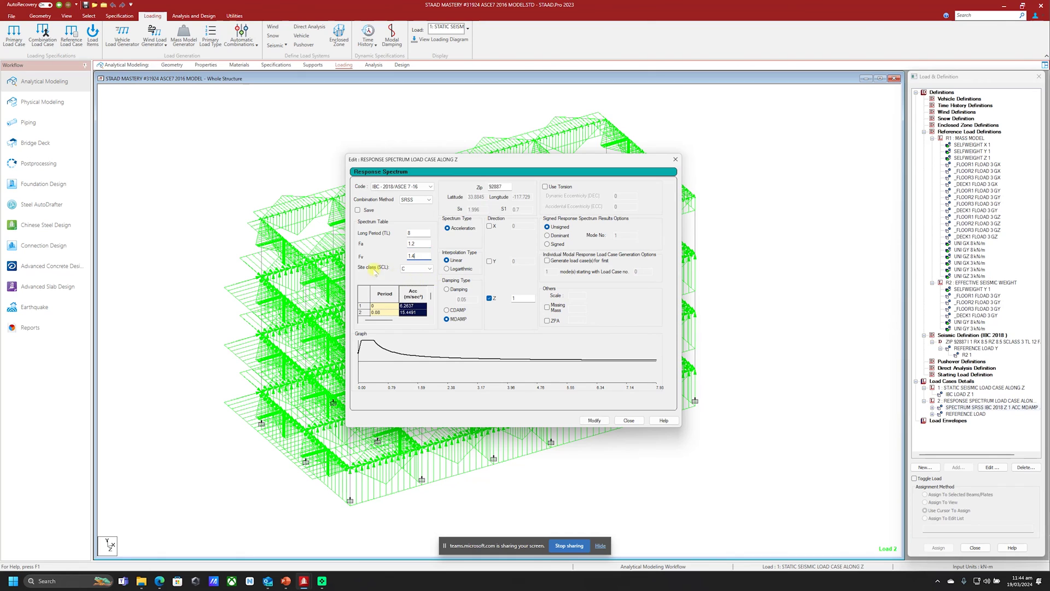
left_click(431, 269)
left_click(404, 271)
left_click(629, 420)
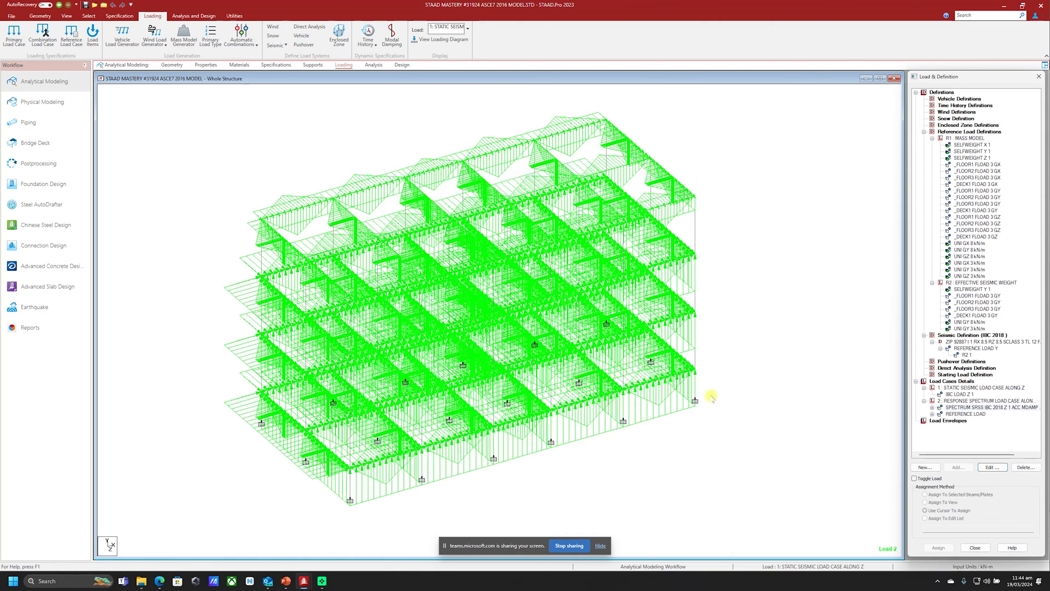
Compare load case 2's spectrum and reference load items with load case 1's IBC LOAD Z item on the model
left_click(954, 407)
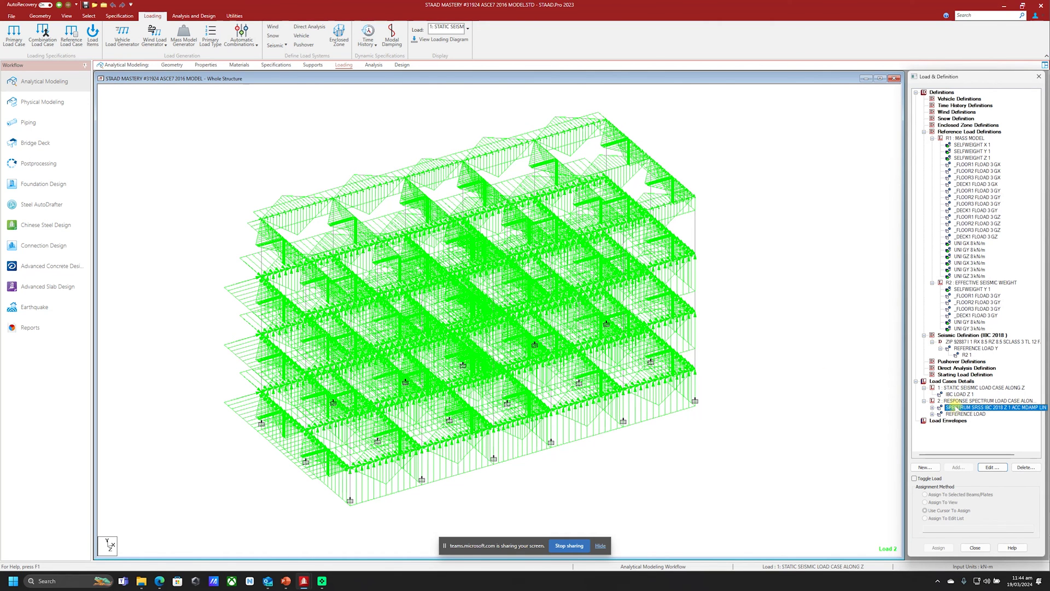
left_click(968, 414)
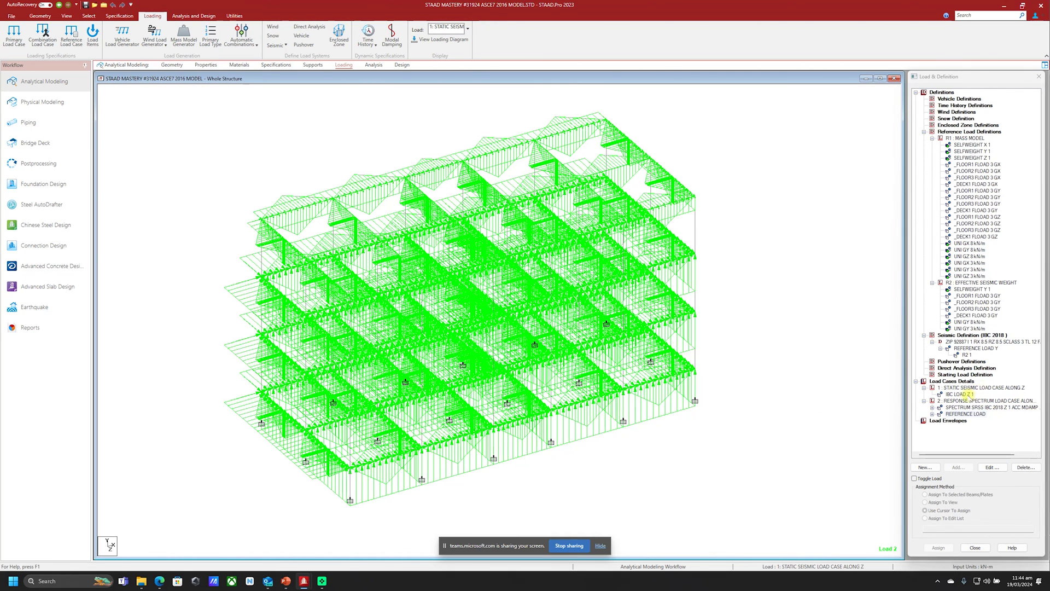
left_click(960, 394)
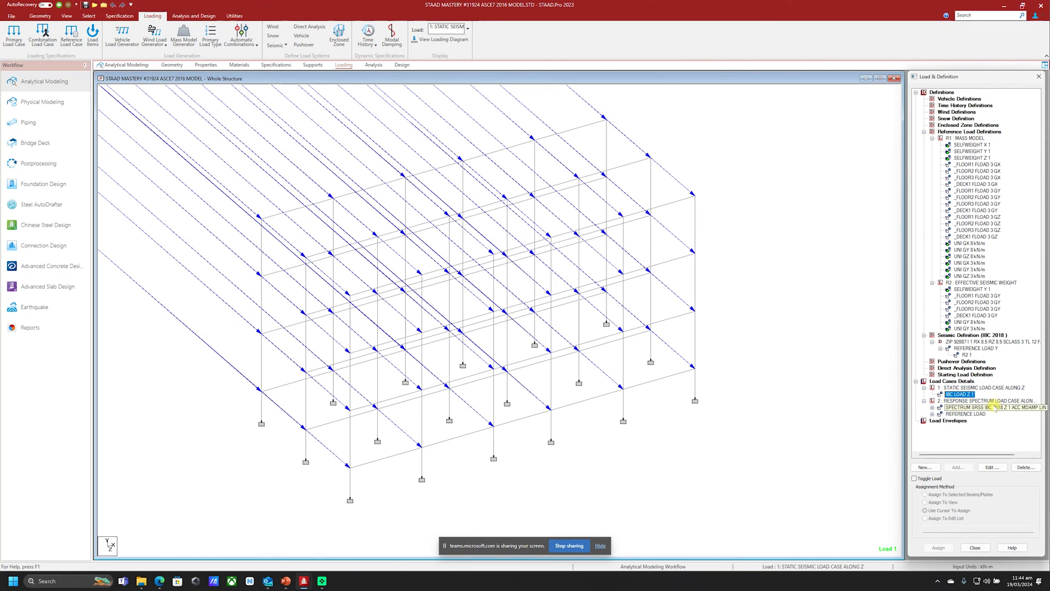
left_click(792, 323)
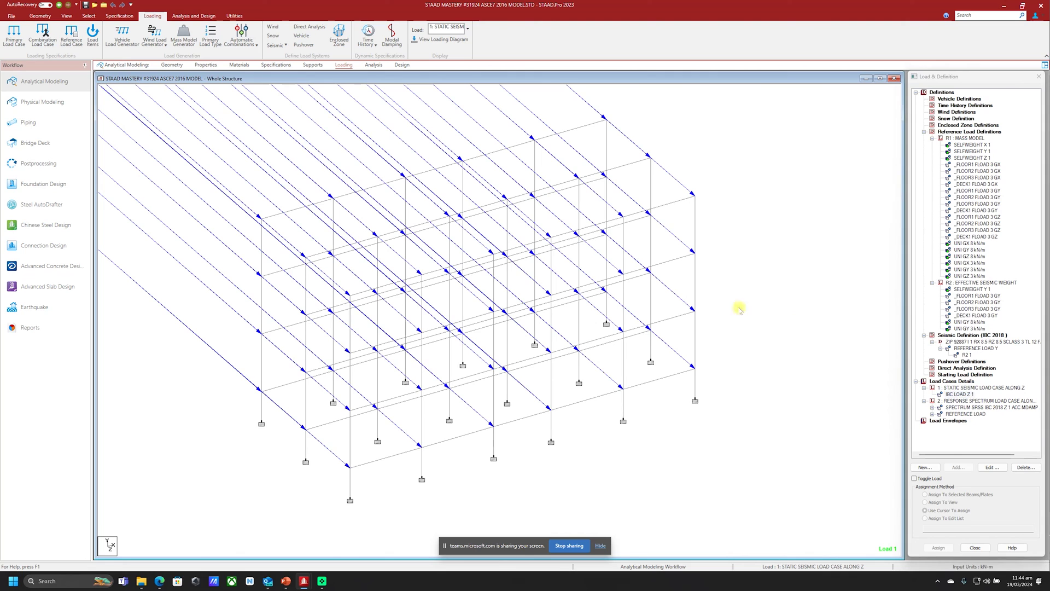
Run the analysis of the ASCE7 2016 model and open the floor diaphragm section of its output file
left_click(193, 16)
left_click(133, 38)
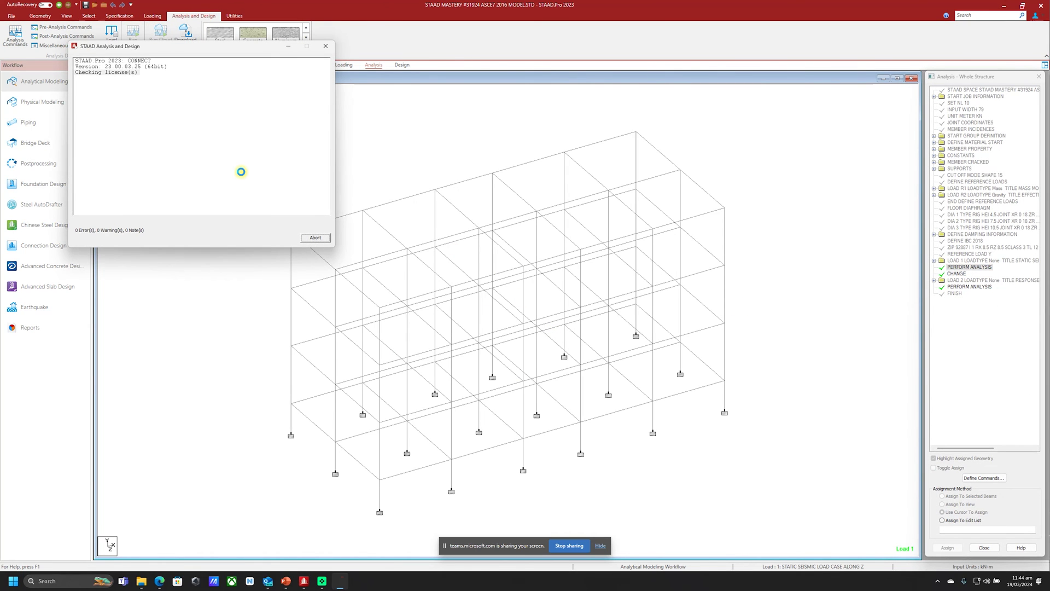
left_click(183, 175)
Find the IBC 2018 seismic load along Z in the output and highlight its design base shear
scroll(553, 281, "down", 3)
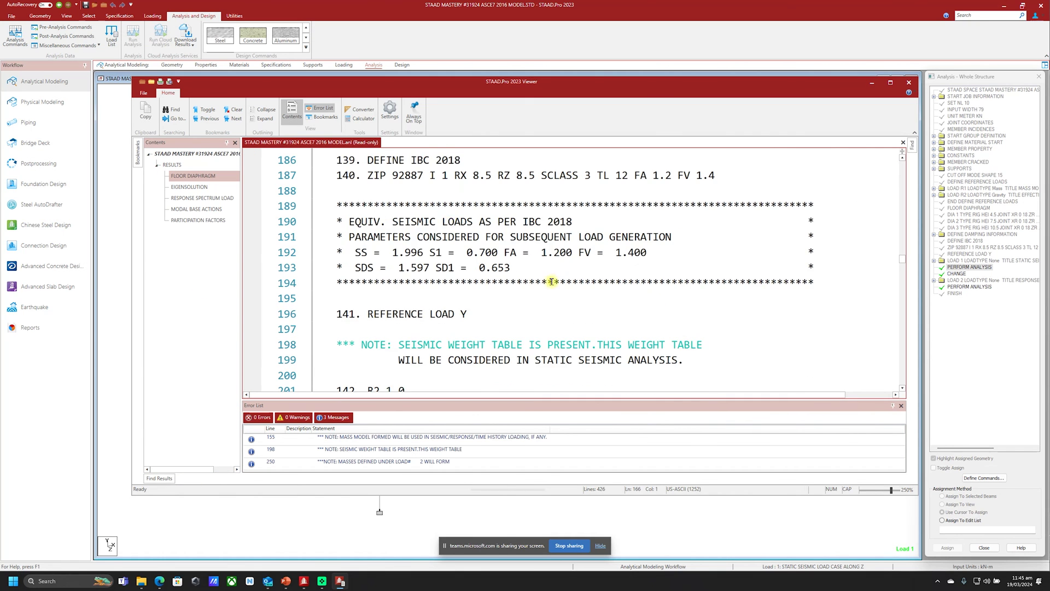
scroll(624, 230, "down", 9)
scroll(623, 229, "down", 4)
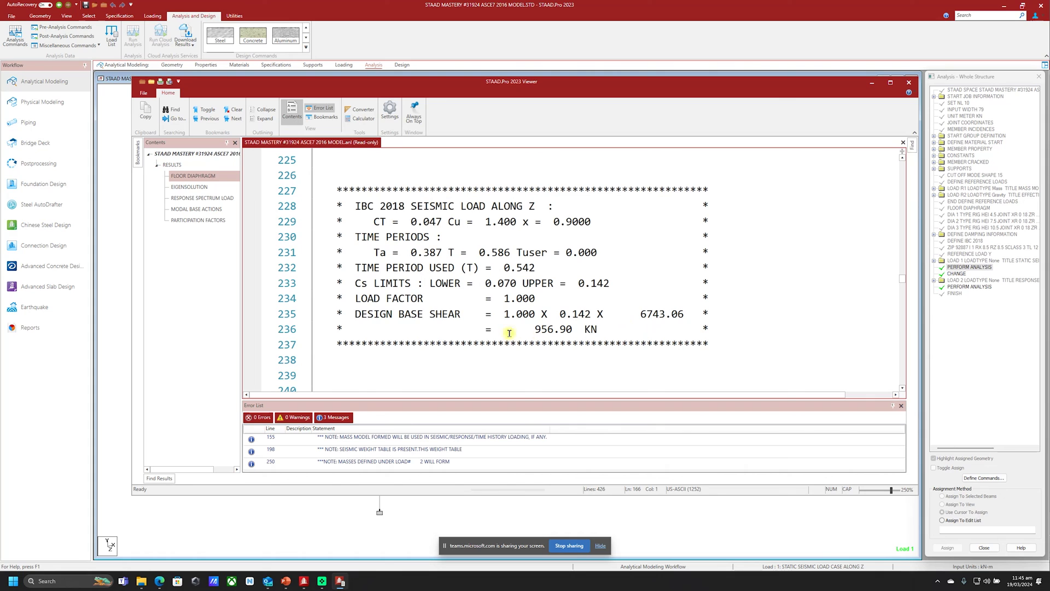
left_click(368, 313)
left_click_drag(375, 313, 468, 314)
left_click_drag(534, 329, 596, 328)
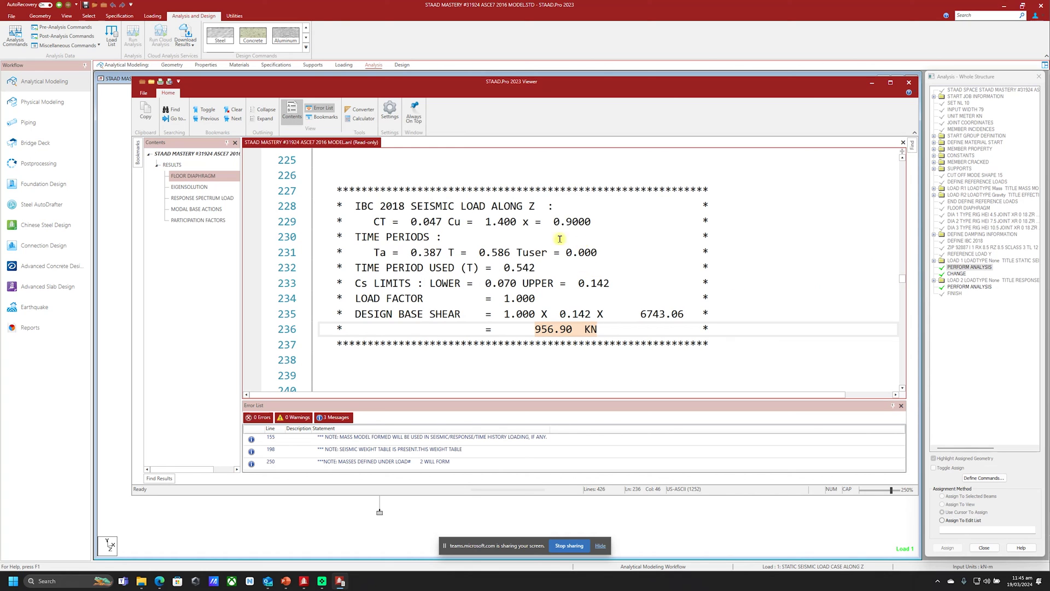
Examine the participation factors and modal base shears in the output, highlighting the total SRSS shear along Z
left_click(191, 222)
scroll(652, 244, "down", 4)
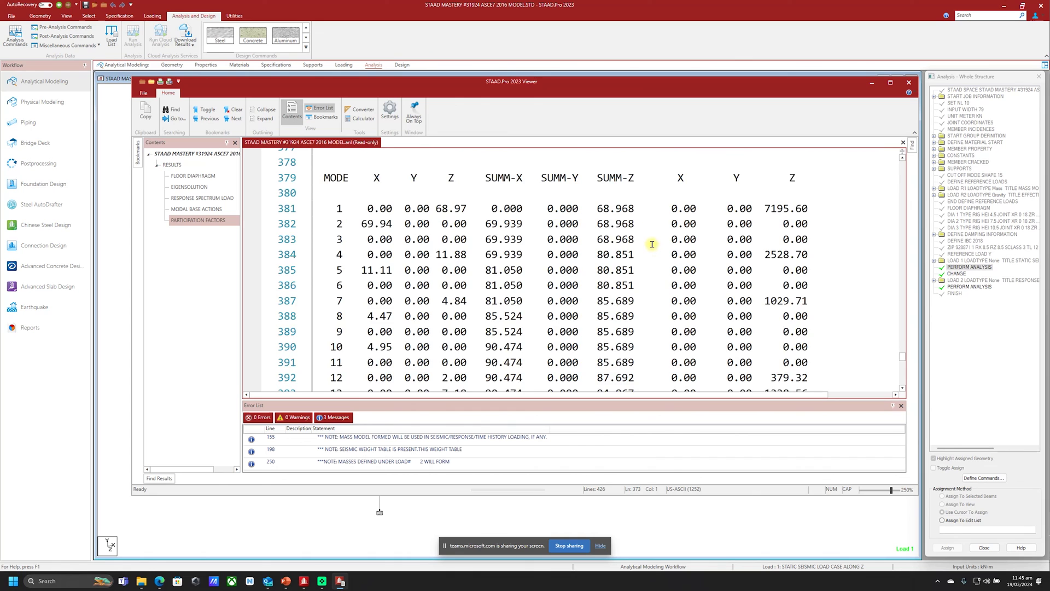
scroll(652, 244, "down", 4)
scroll(653, 249, "down", 1, "ctrl")
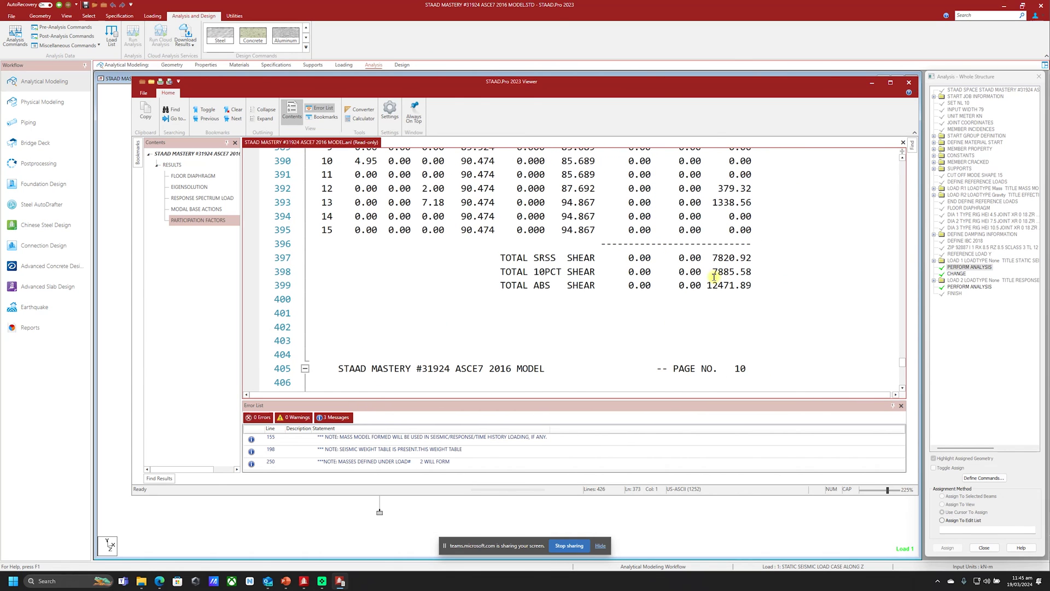
left_click_drag(712, 257, 752, 254)
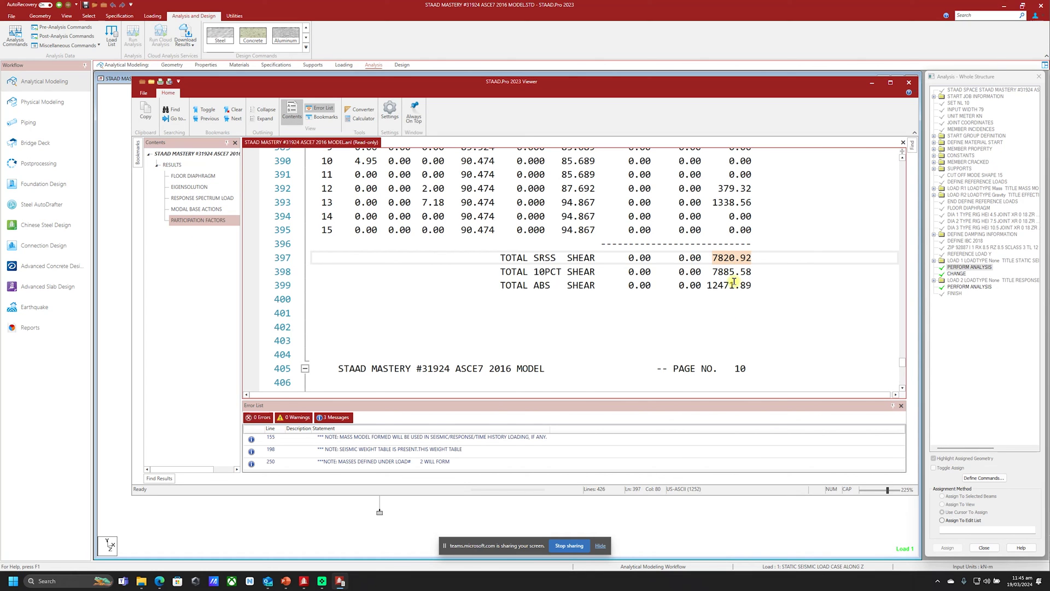
scroll(716, 318, "up", 18)
scroll(735, 300, "down", 20)
scroll(755, 269, "up", 3)
left_click(729, 259)
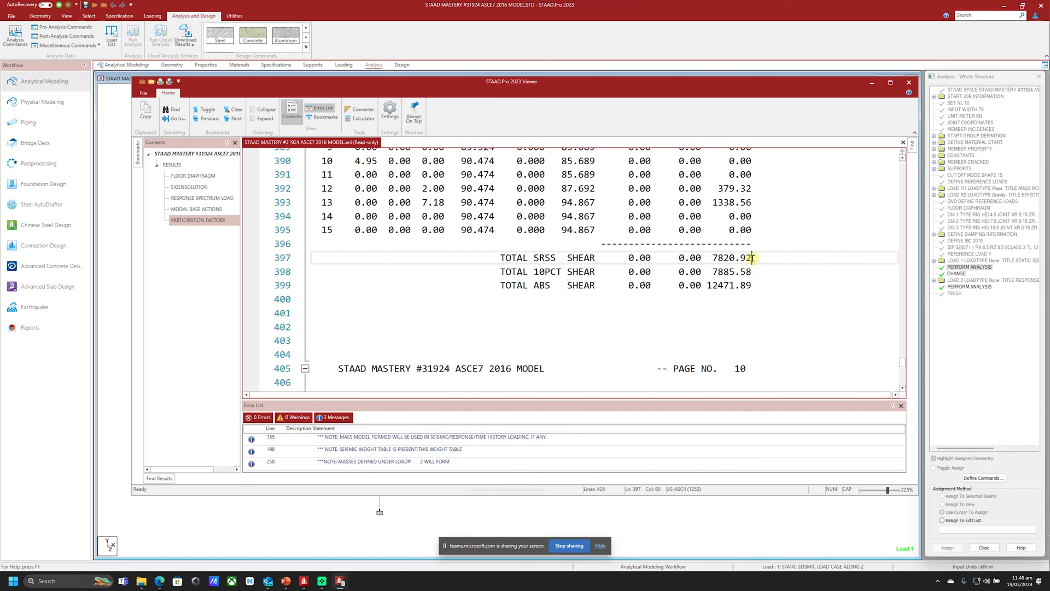
left_click_drag(752, 257, 713, 258)
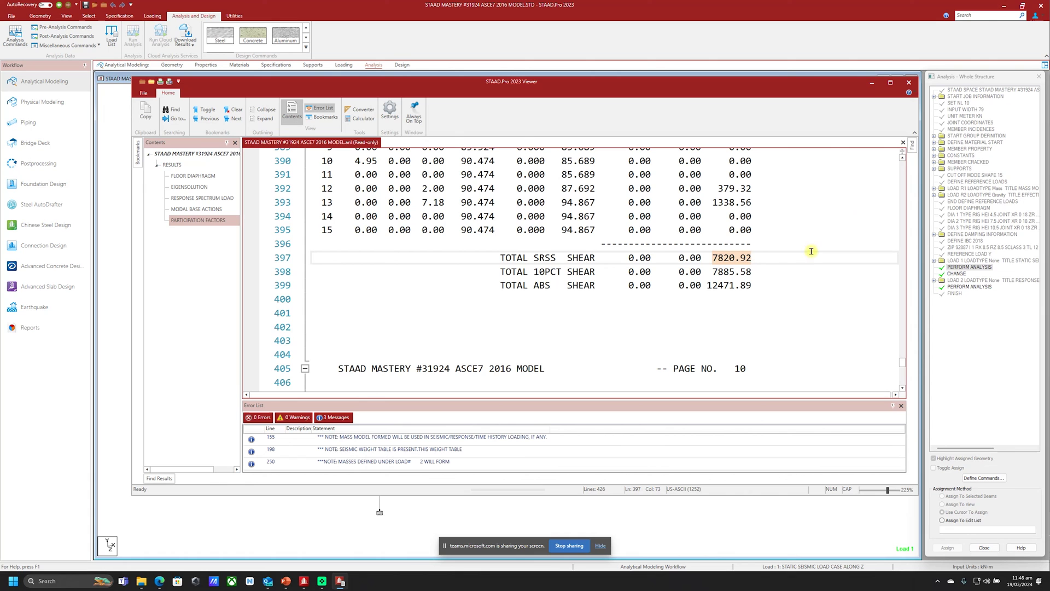
Compare the static design base shear with the response spectrum's total SRSS shear along Z, highlighting both in the output
scroll(798, 257, "up", 15)
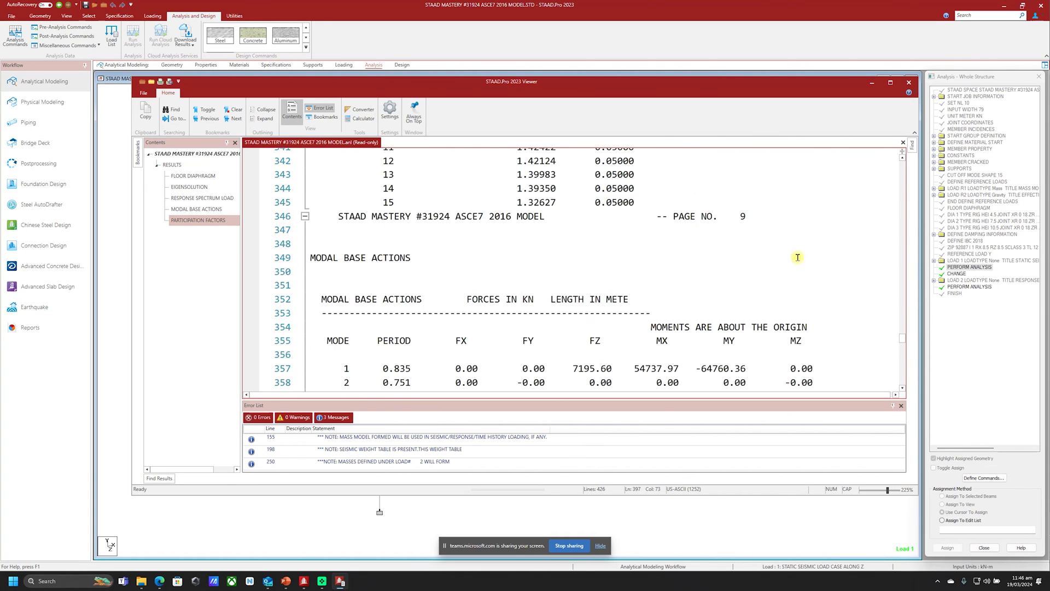
scroll(800, 251, "down", 16)
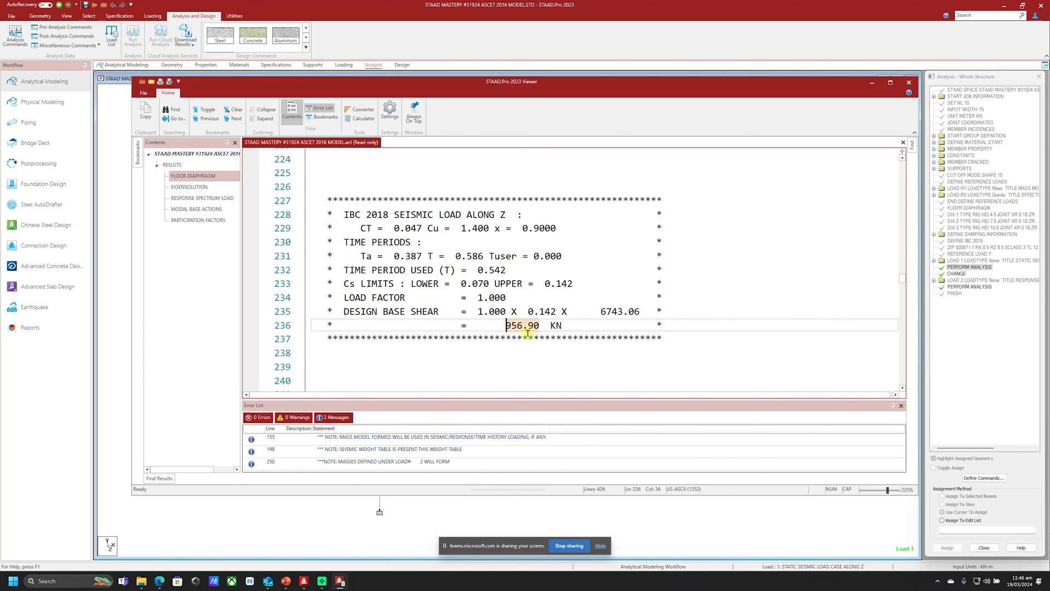
left_click_drag(563, 326, 344, 314)
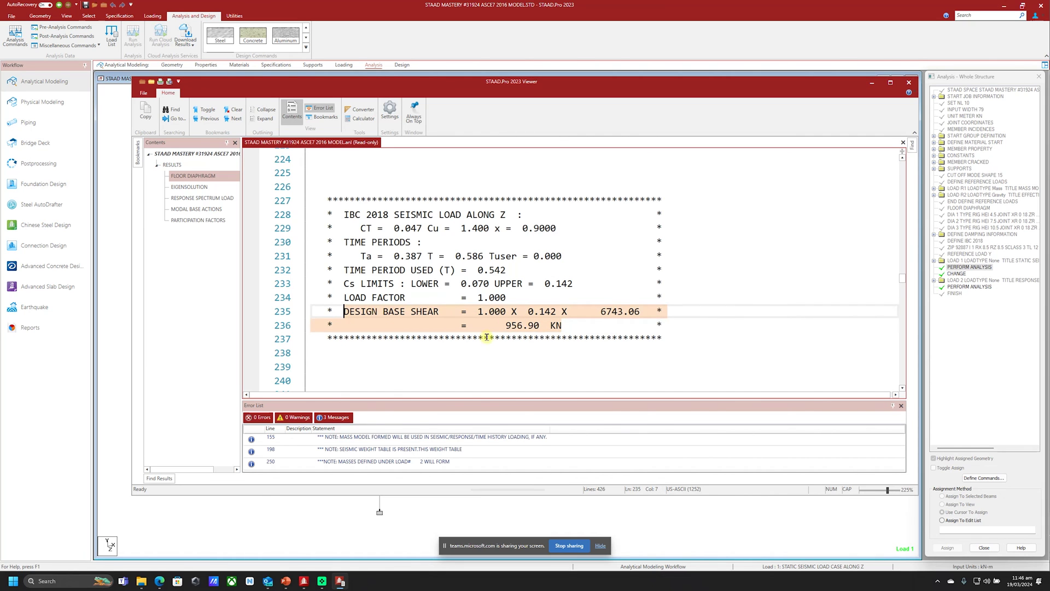
left_click_drag(902, 278, 903, 366)
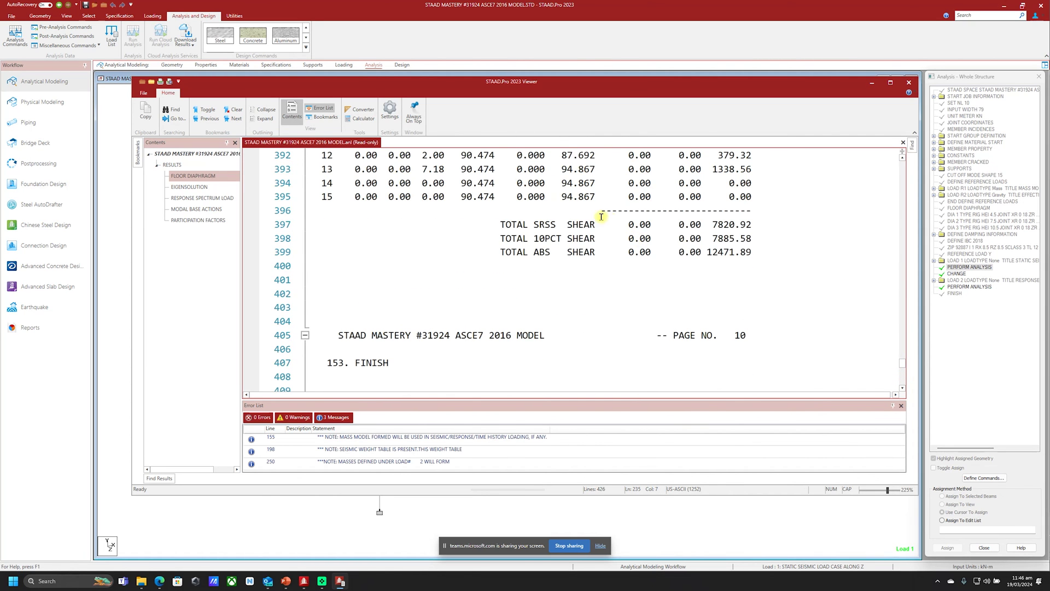
left_click(506, 225)
left_click_drag(509, 224, 754, 225)
left_click(714, 224)
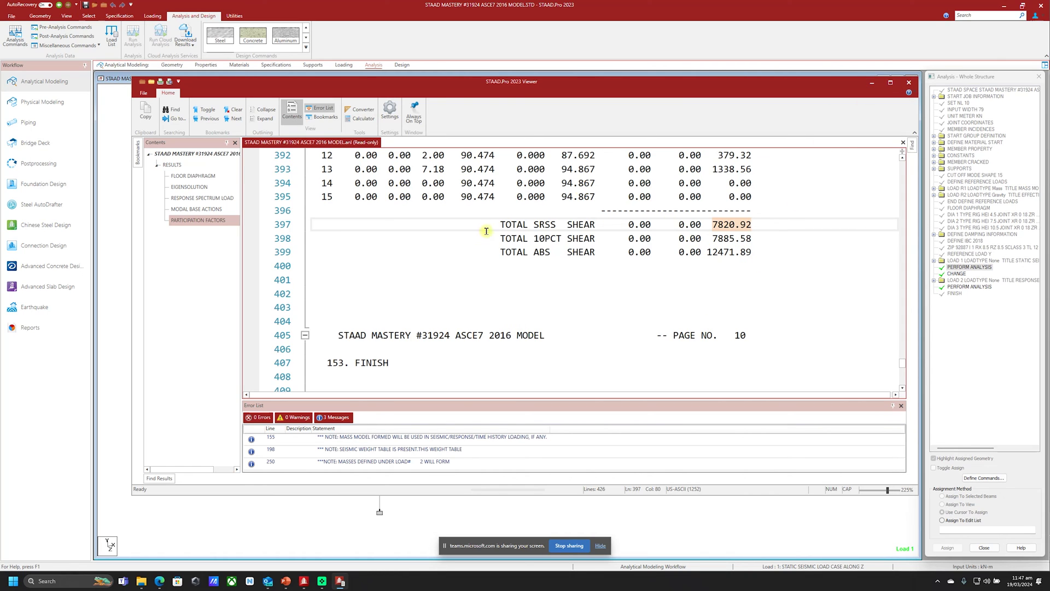
Close the output file and set the Z direction factor of load case 2's response spectrum to 0.122351
left_click(909, 82)
left_click(344, 65)
left_click(916, 99)
left_click(916, 100)
left_click(939, 112)
left_click(925, 112)
left_click(958, 119)
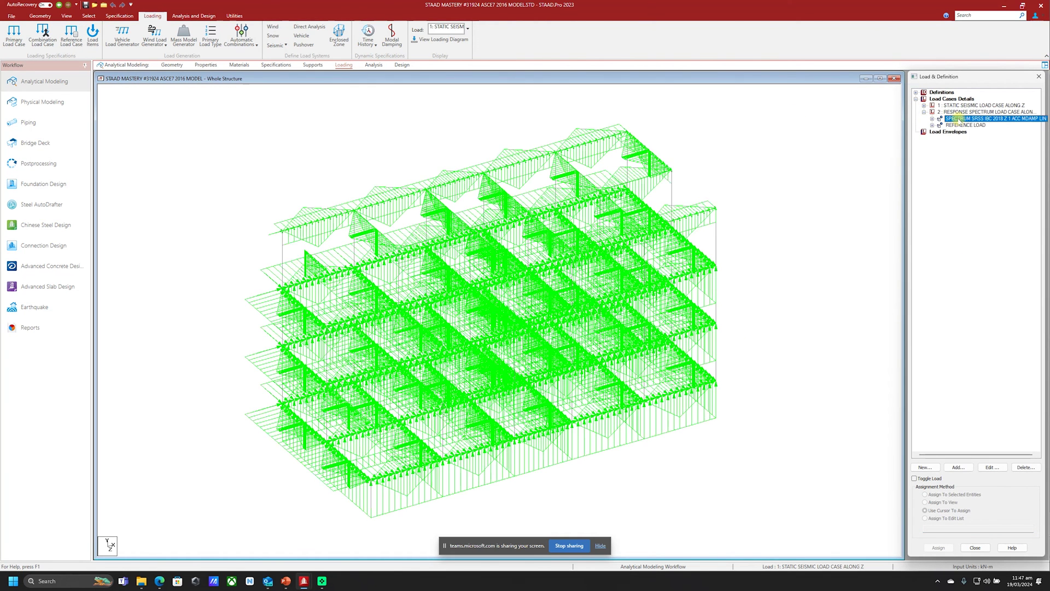
left_click(999, 469)
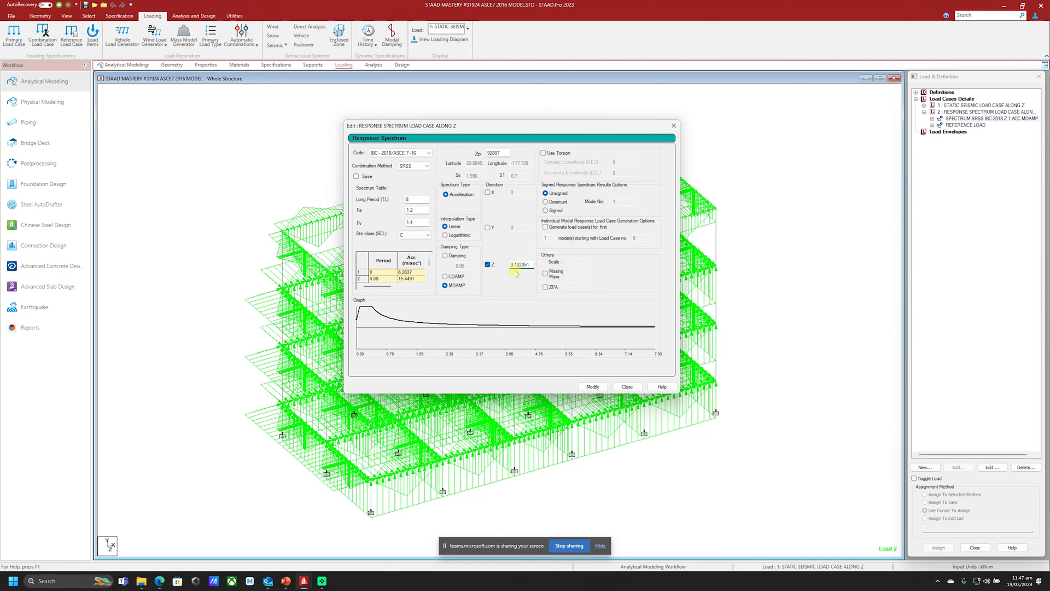
left_click(592, 387)
left_click(539, 281)
left_click(627, 387)
Save the modified structure, rerun the analysis, and highlight the static design base shear along Z in the new output
left_click(194, 15)
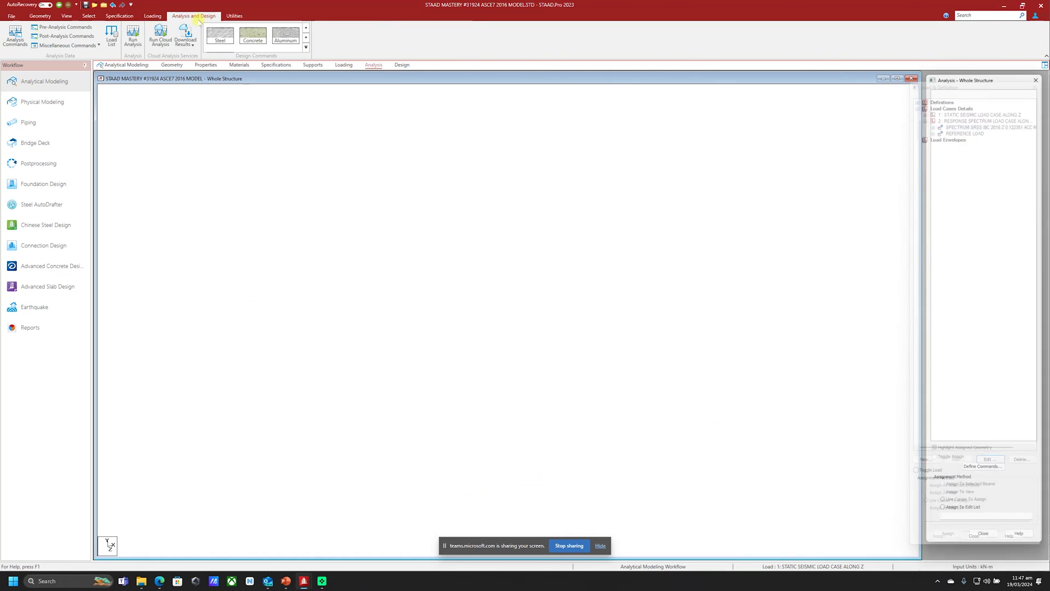
left_click(133, 37)
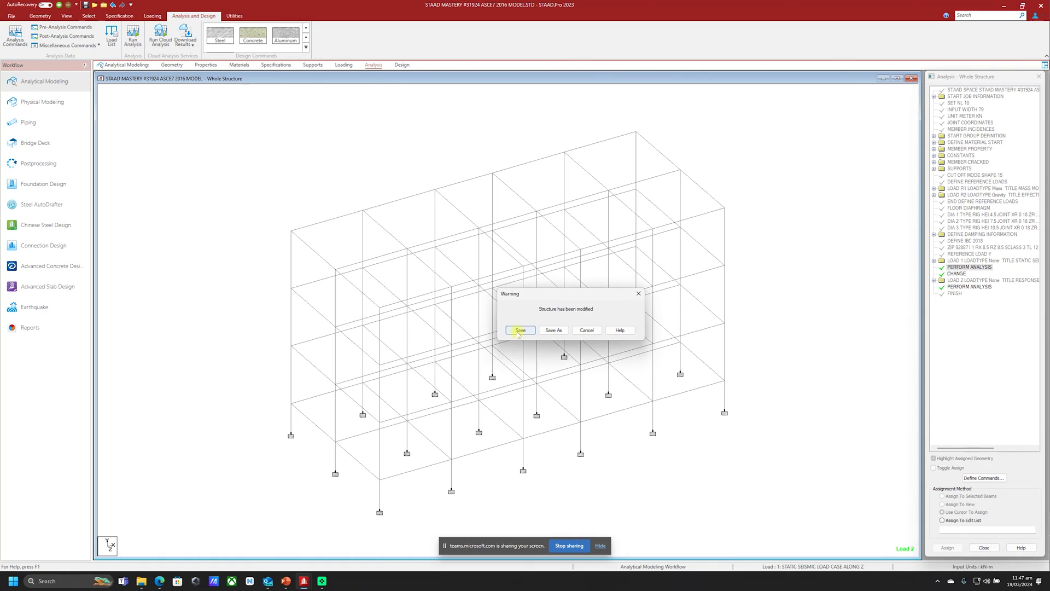
left_click(519, 331)
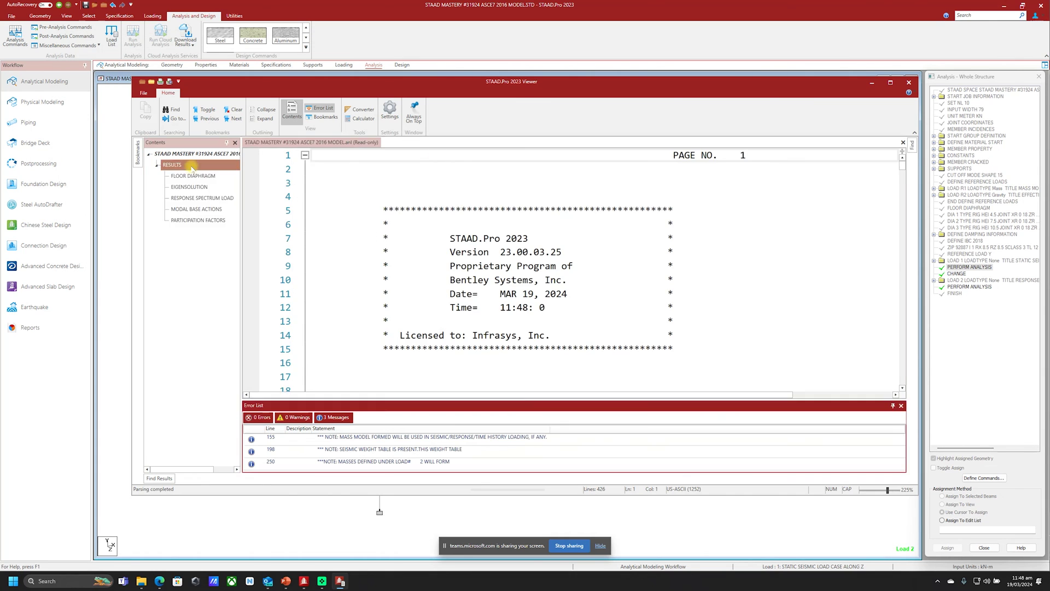
left_click_drag(504, 326, 545, 328)
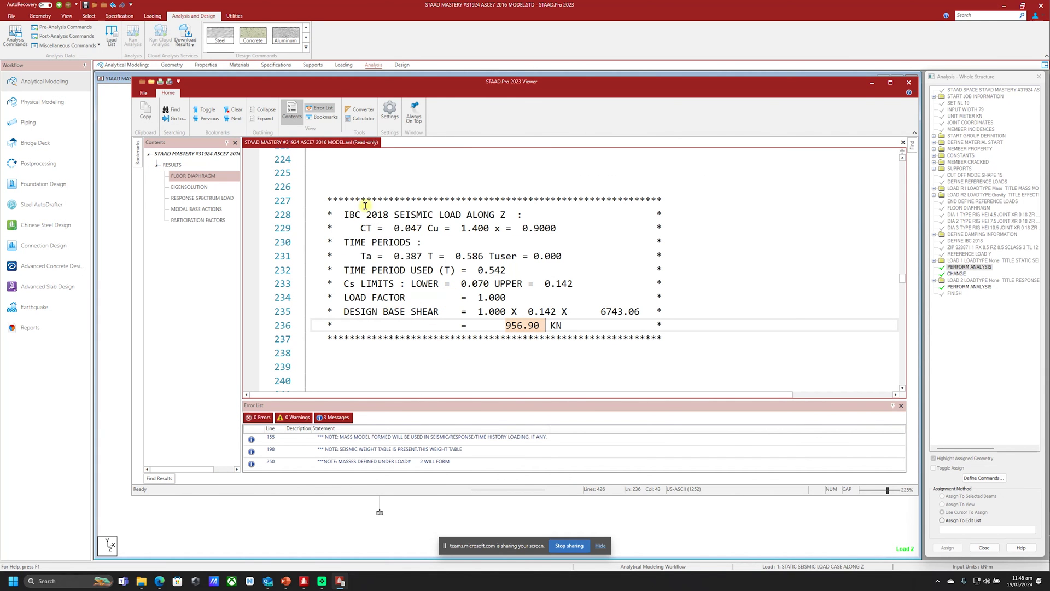
Highlight the response spectrum's total SRSS shear along Z in the rerun output, review the modal base shears, and close the output file
left_click_drag(902, 280, 899, 361)
left_click_drag(501, 333, 757, 335)
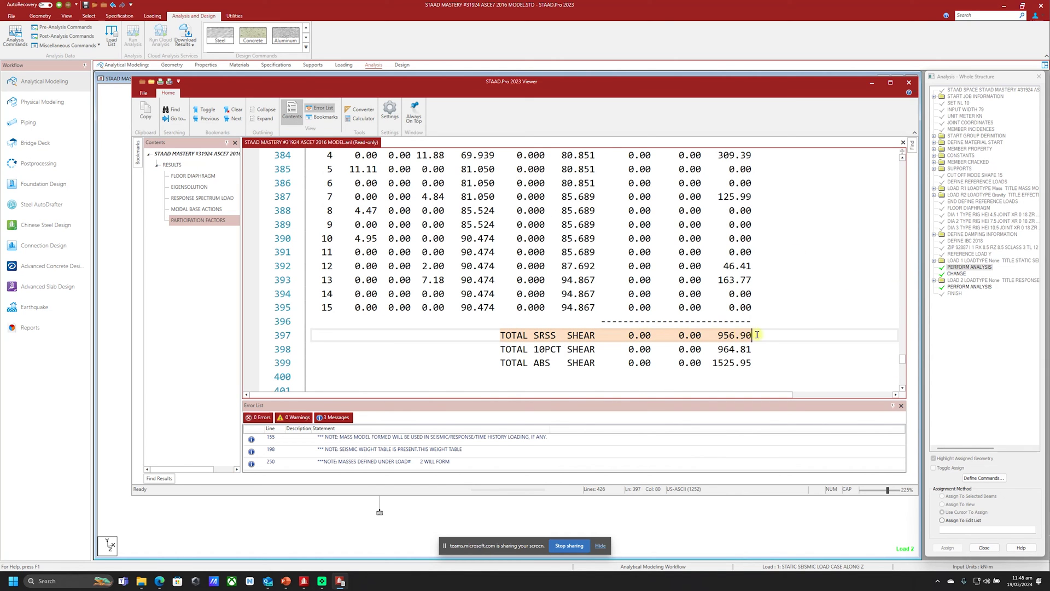
left_click(715, 336)
left_click_drag(720, 334, 752, 335)
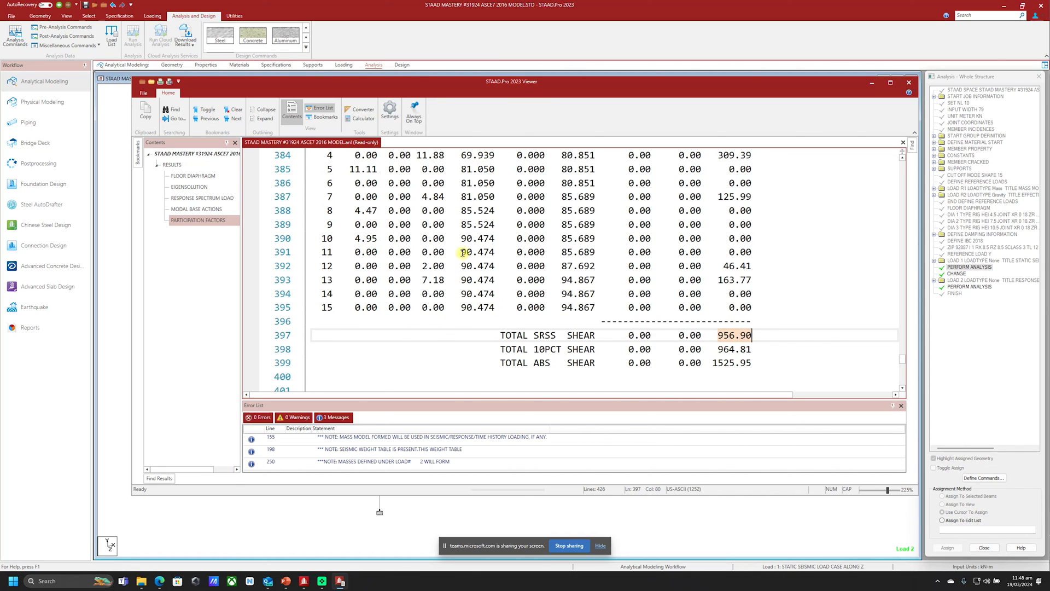
scroll(484, 253, "up", 3)
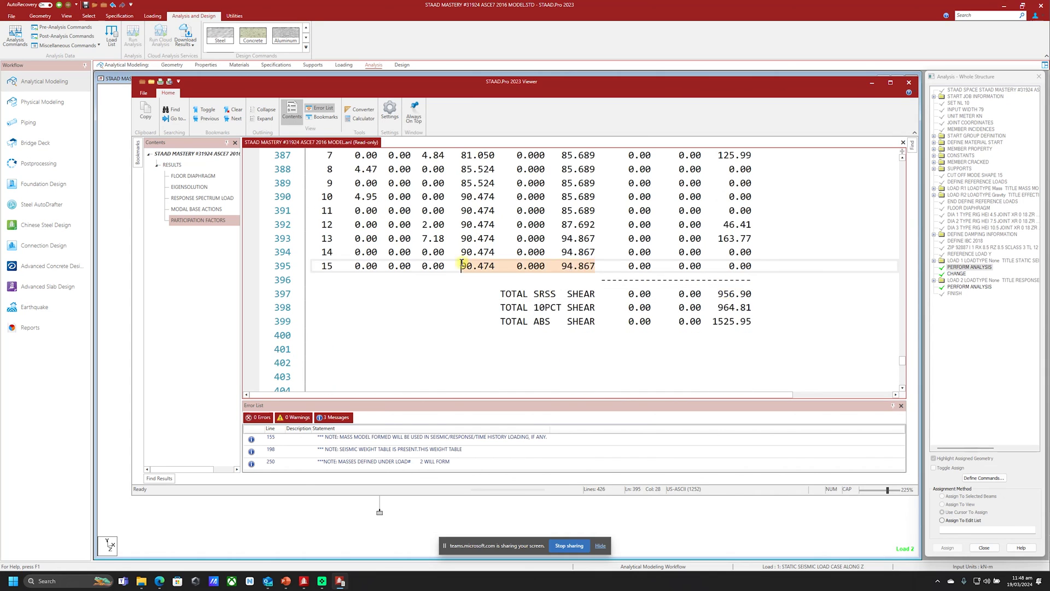
scroll(465, 263, "up", 1)
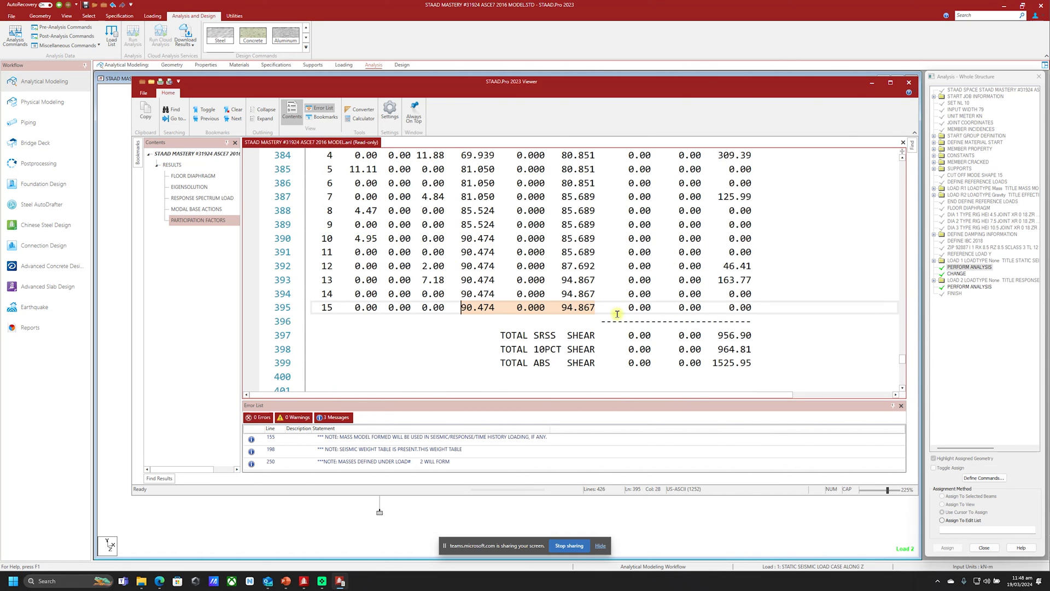
left_click(908, 82)
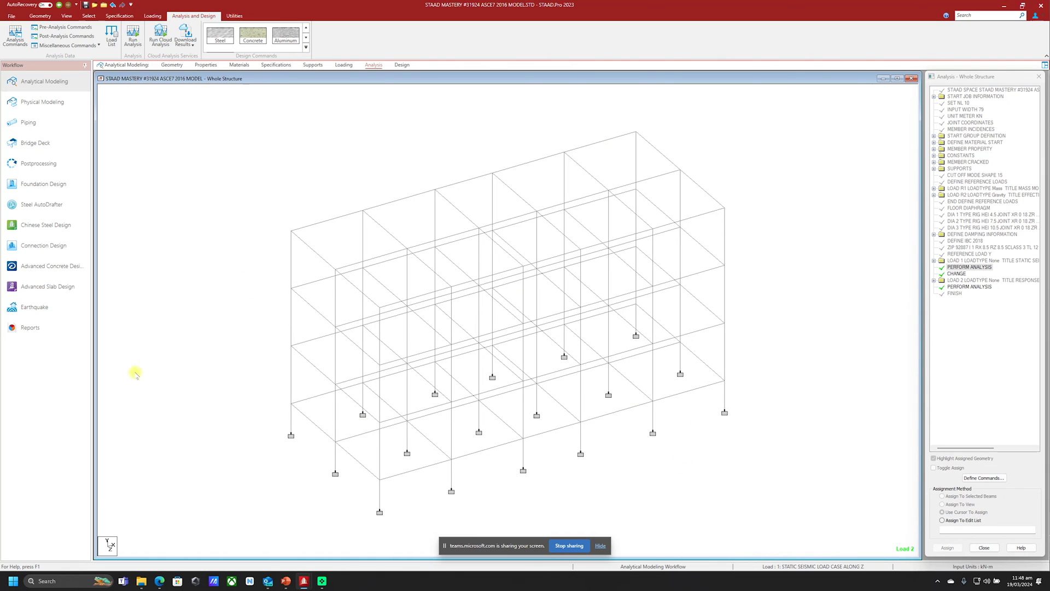
Switch to the NSCP 2015 model and list the loads of its reference load R1, MASS MODEL
mouse_move(310, 584)
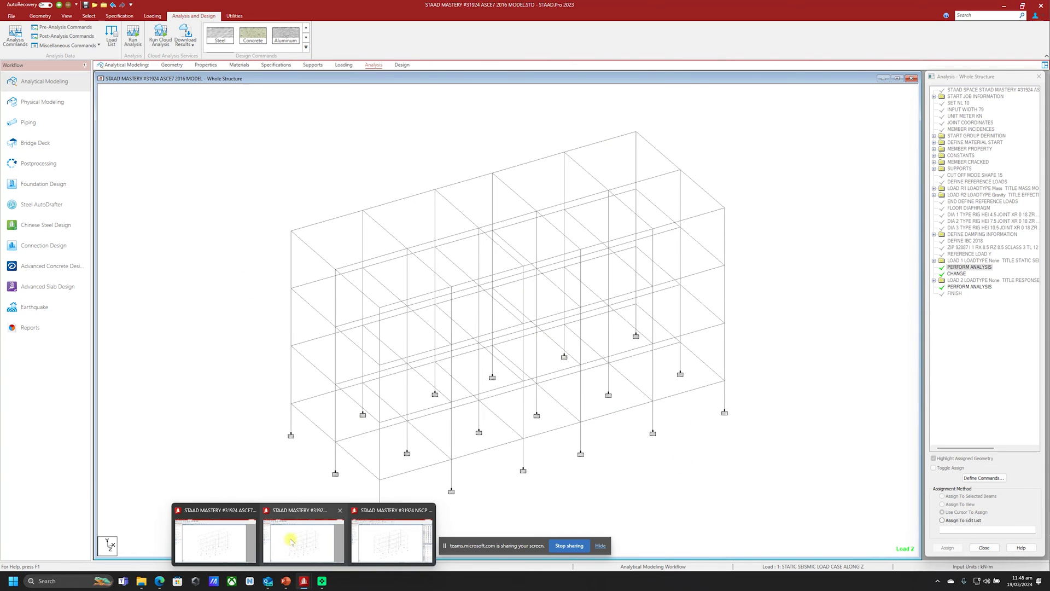
left_click(383, 539)
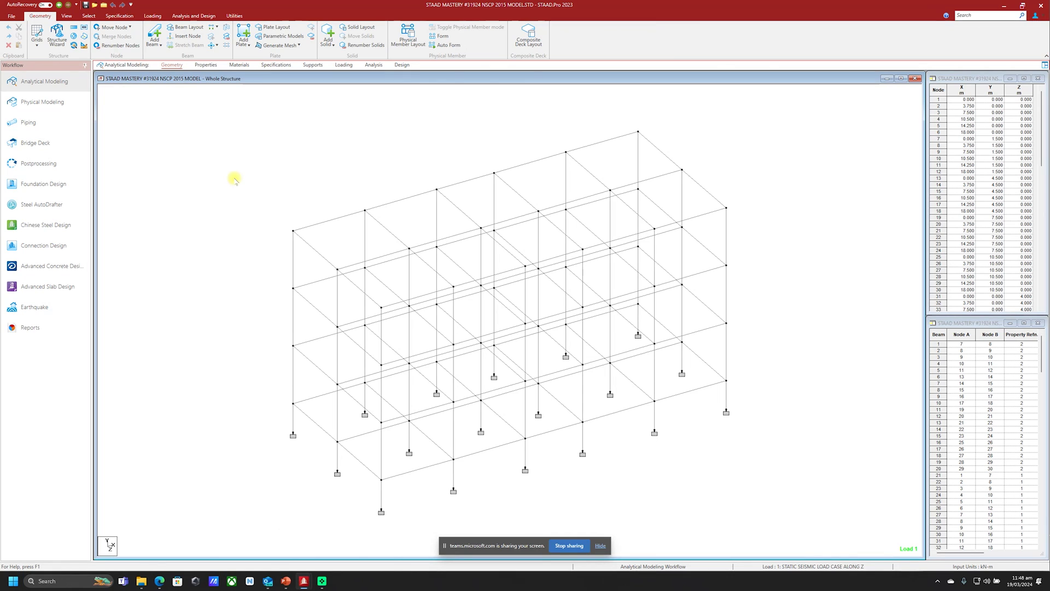
left_click(343, 65)
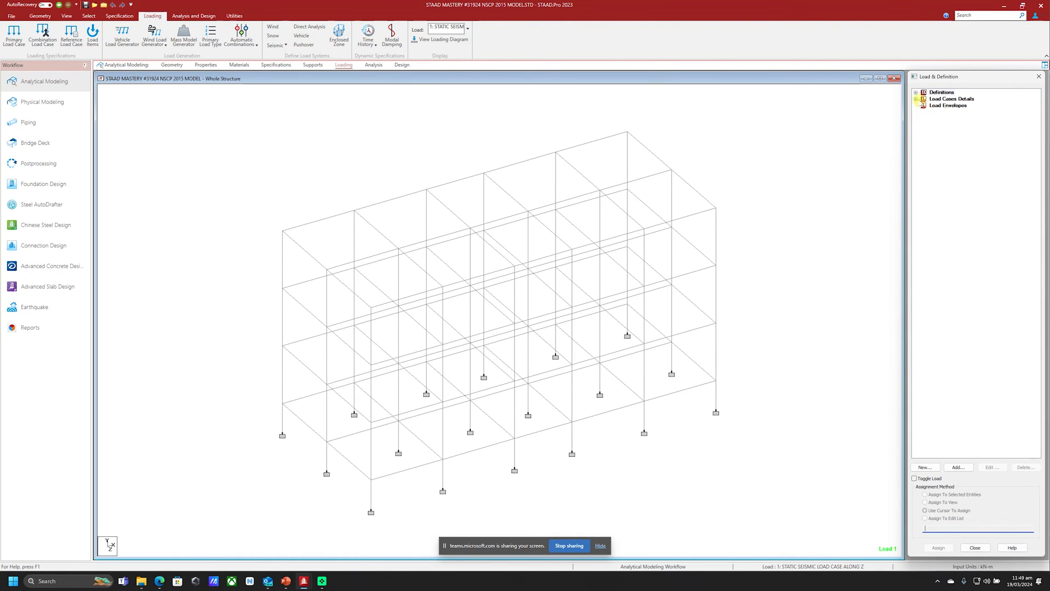
left_click(917, 93)
left_click(924, 132)
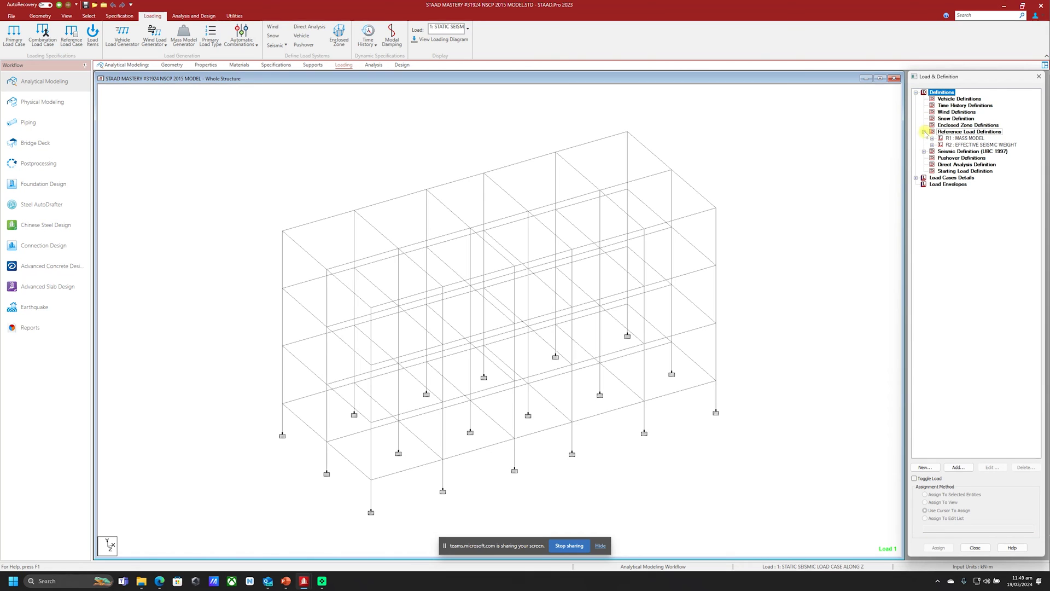
left_click(966, 138)
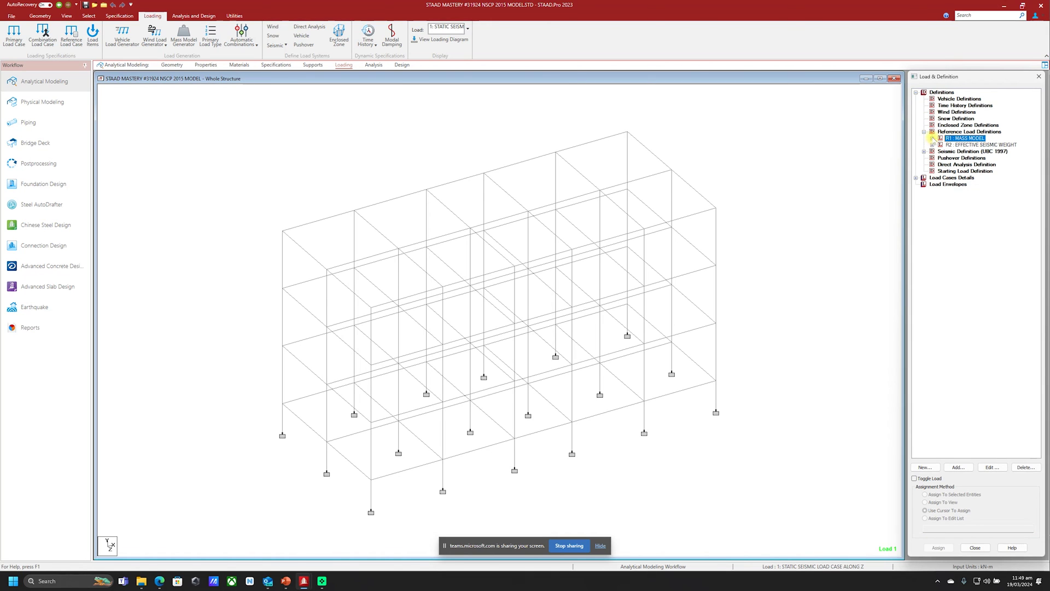
left_click(932, 138)
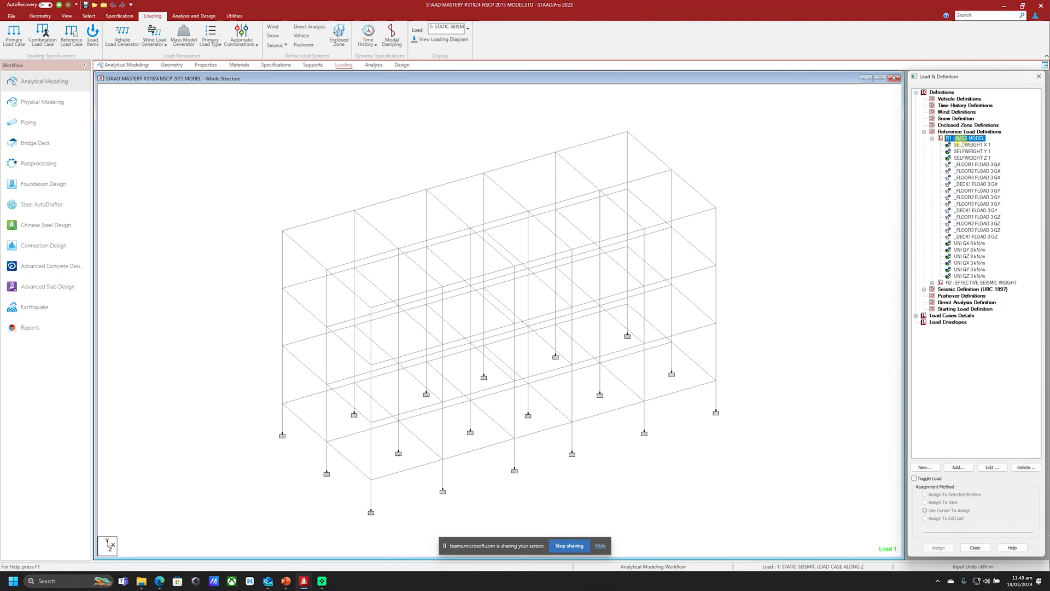
Review the selfweight, floor and uniform loads under reference load R2, EFFECTIVE SEISMIC WEIGHT
left_click(975, 283)
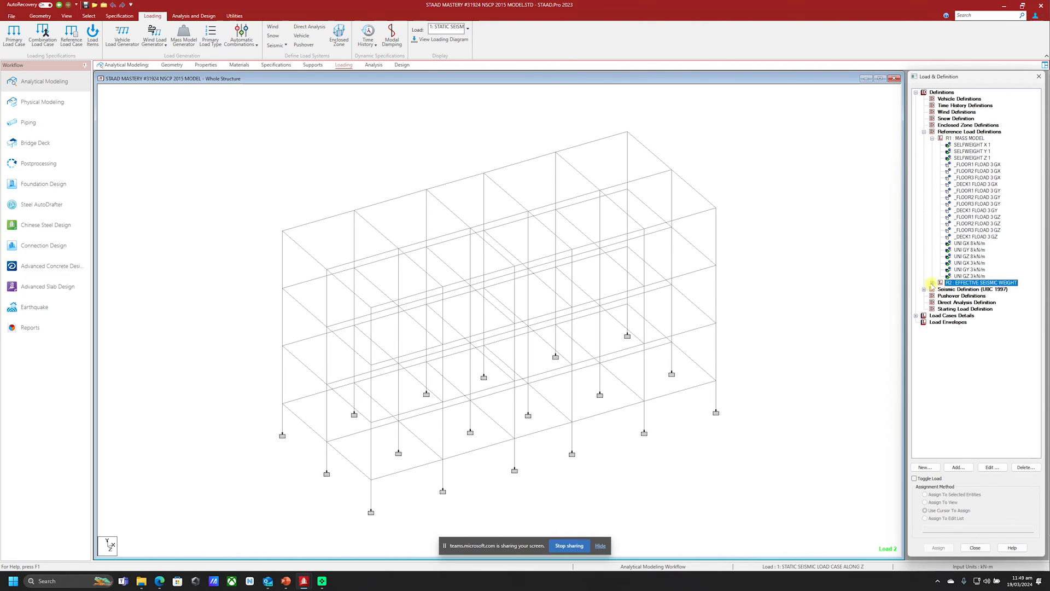
left_click(931, 283)
left_click(979, 295)
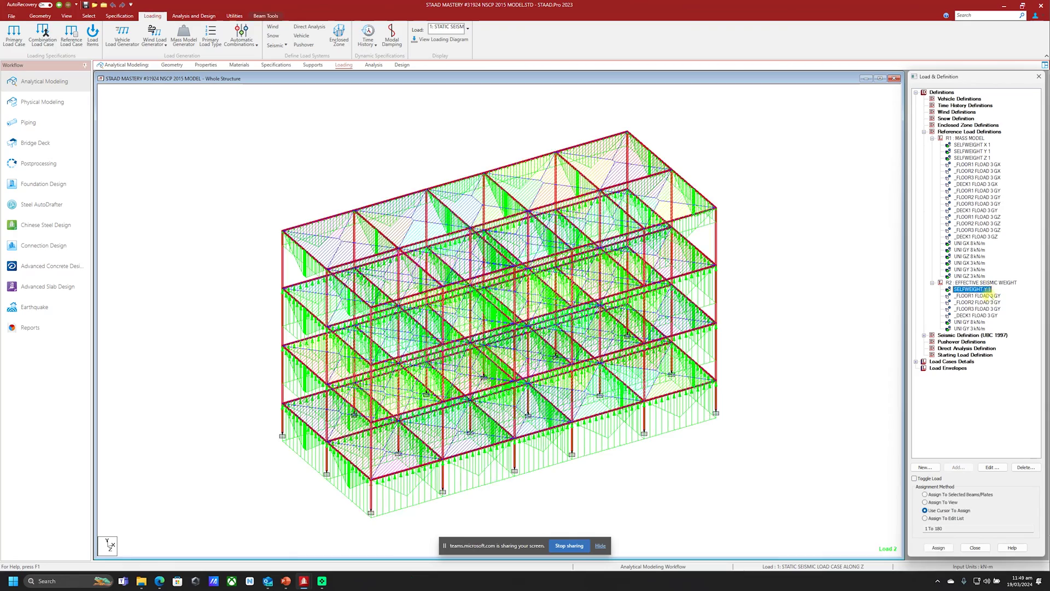
left_click(987, 309)
left_click(979, 315)
left_click(971, 322)
left_click(971, 328)
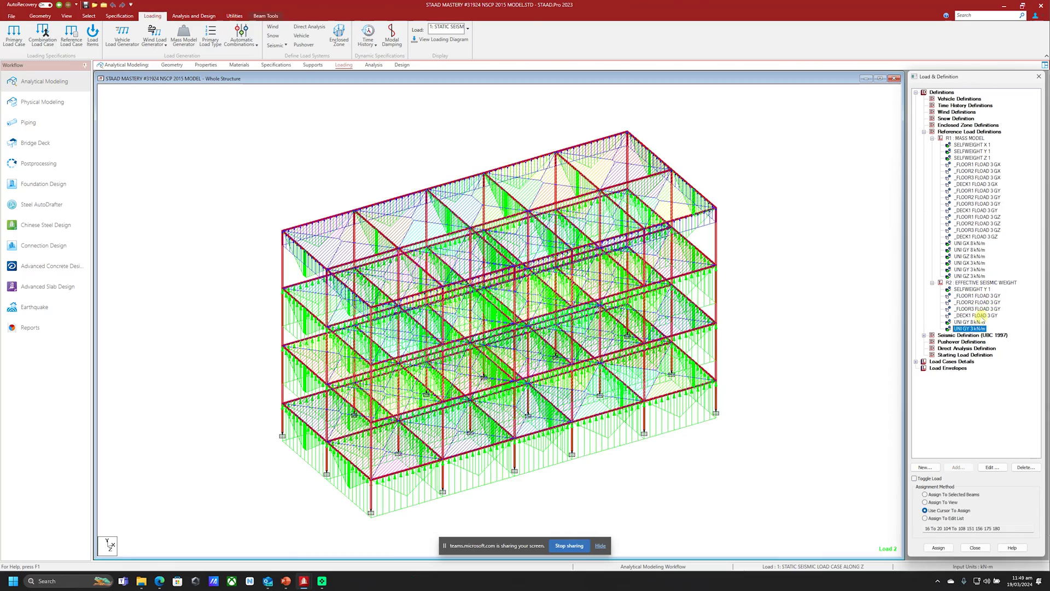
Expand the UBC 1997 seismic definition to show its zone parameters and reference load
left_click(925, 335)
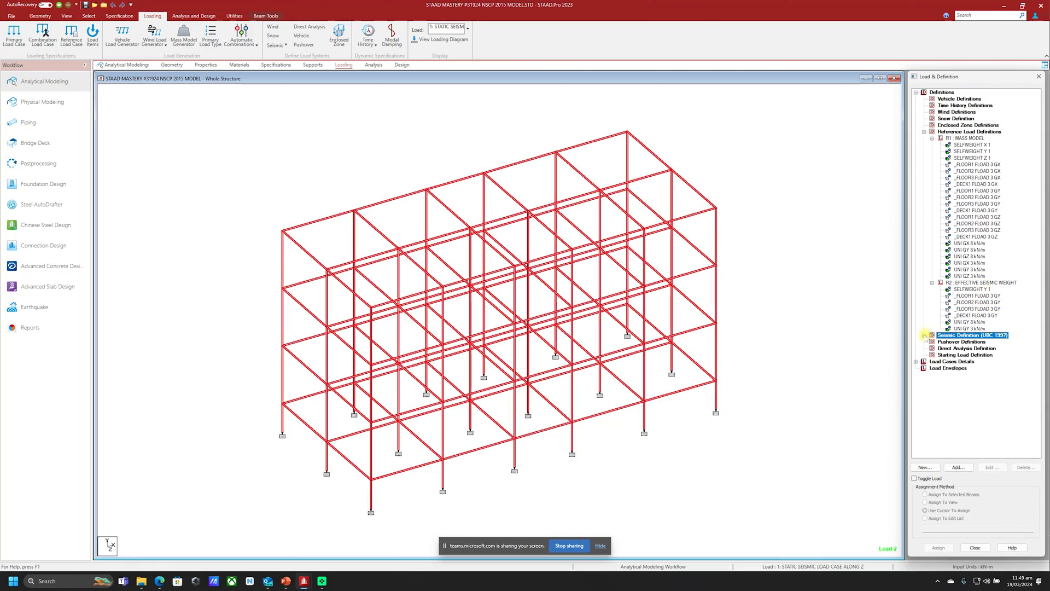
left_click(924, 335)
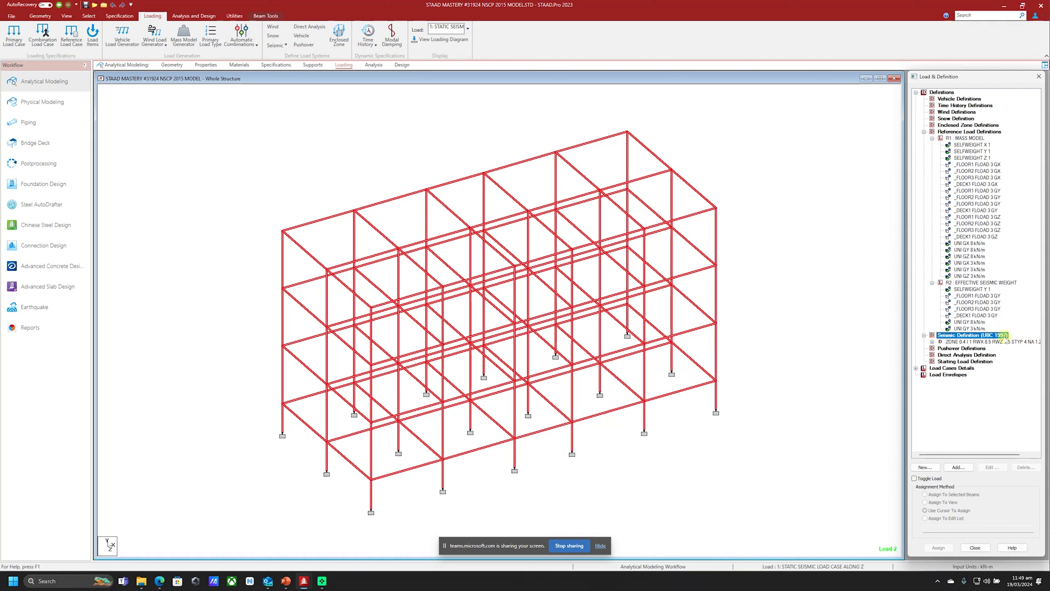
left_click(941, 342)
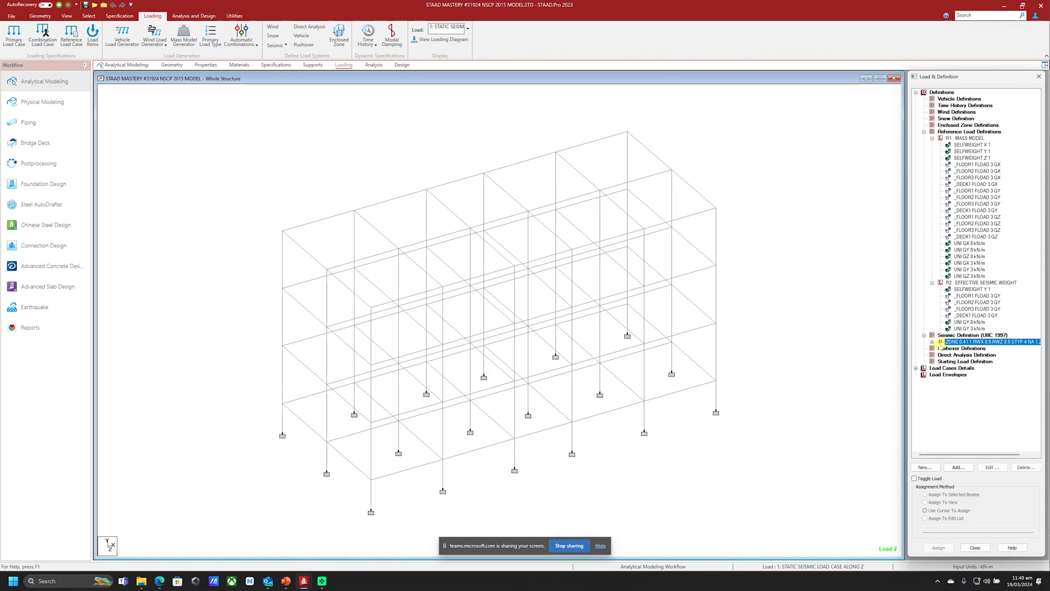
left_click(932, 342)
Review load case 1's UBC load along Z and expand load case 2, the response spectrum case along Z
left_click(919, 375)
left_click(916, 374)
left_click(961, 382)
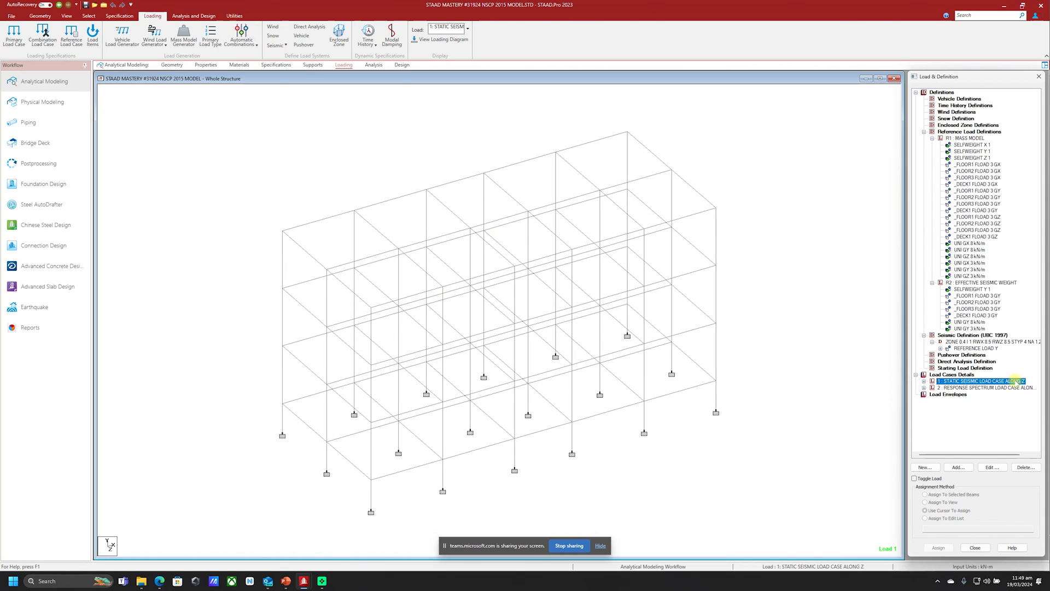
left_click(996, 388)
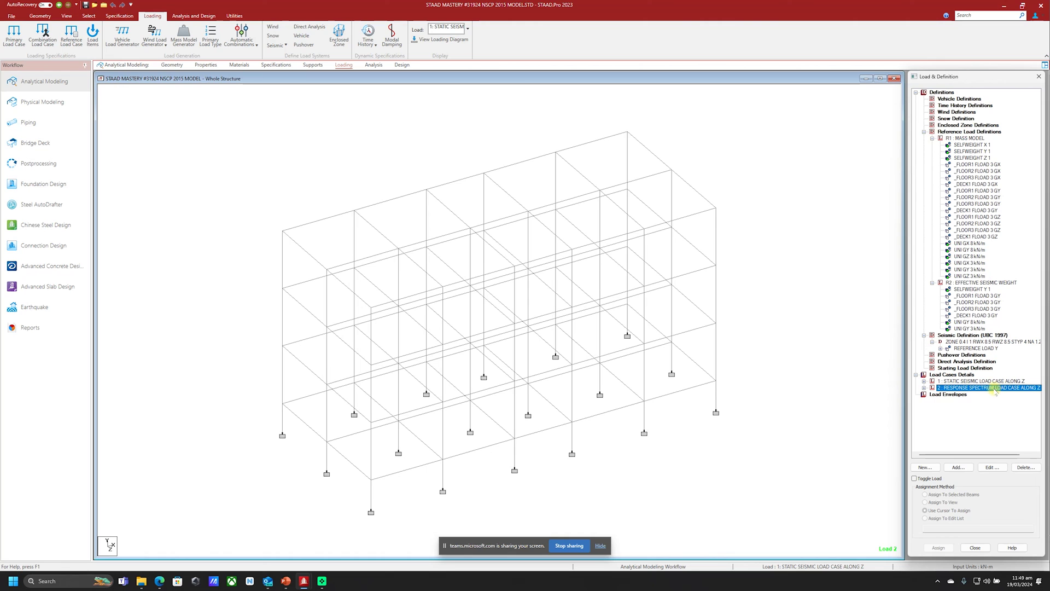
double_click(949, 382)
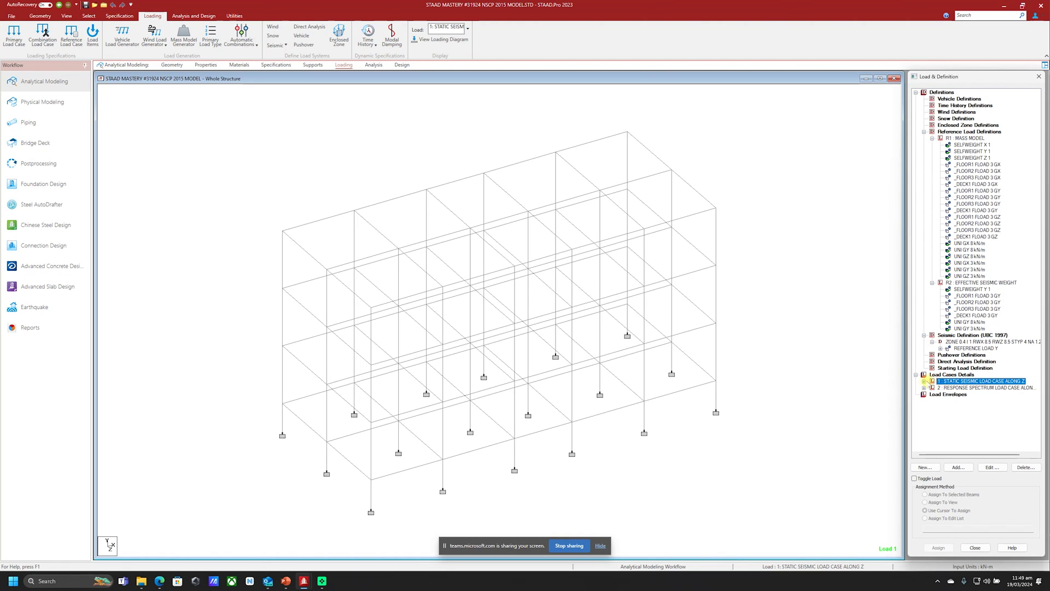
left_click(965, 388)
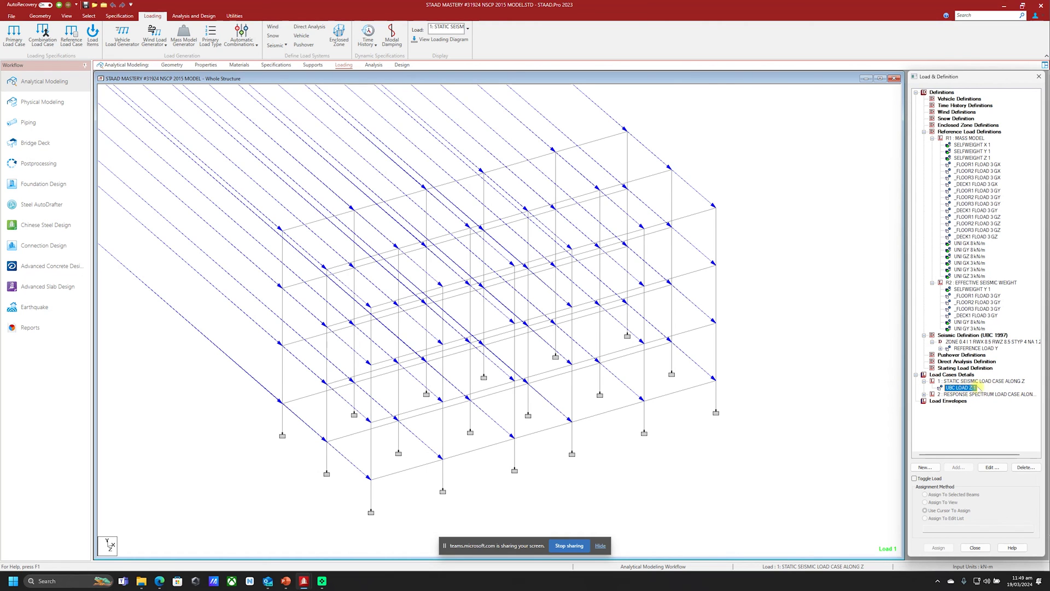
left_click(982, 394)
double_click(983, 394)
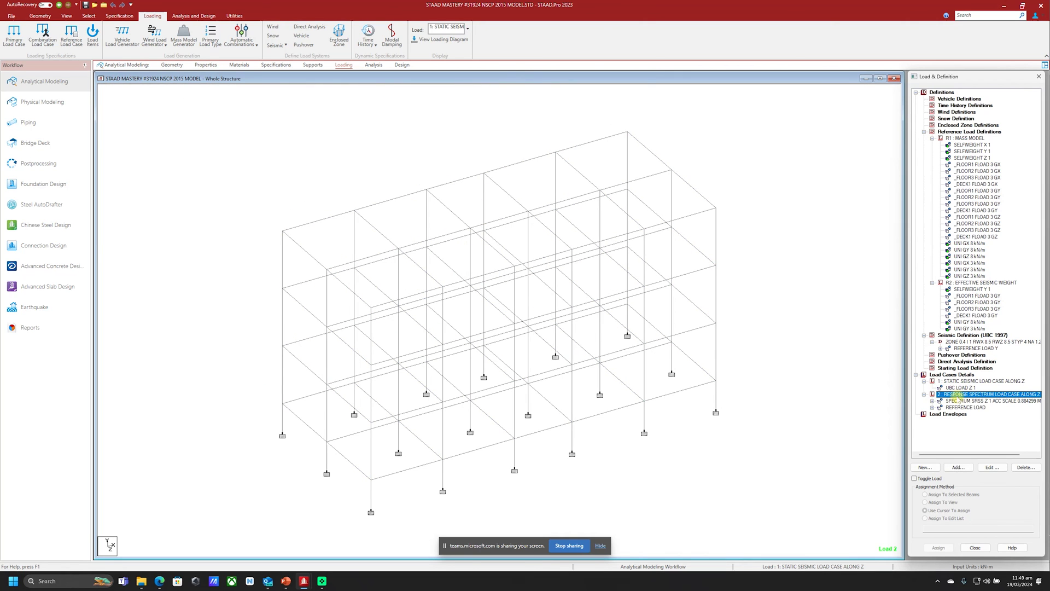
Open load case 2's response spectrum for editing and inspect its custom code setting and period-acceleration table
left_click(968, 401)
left_click(992, 467)
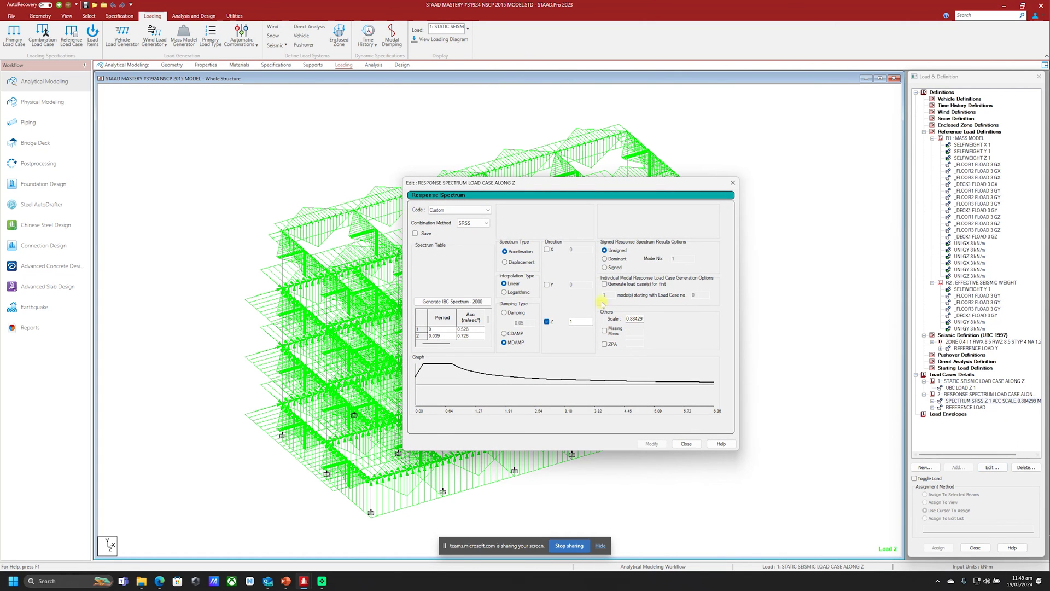
left_click_drag(581, 184, 510, 133)
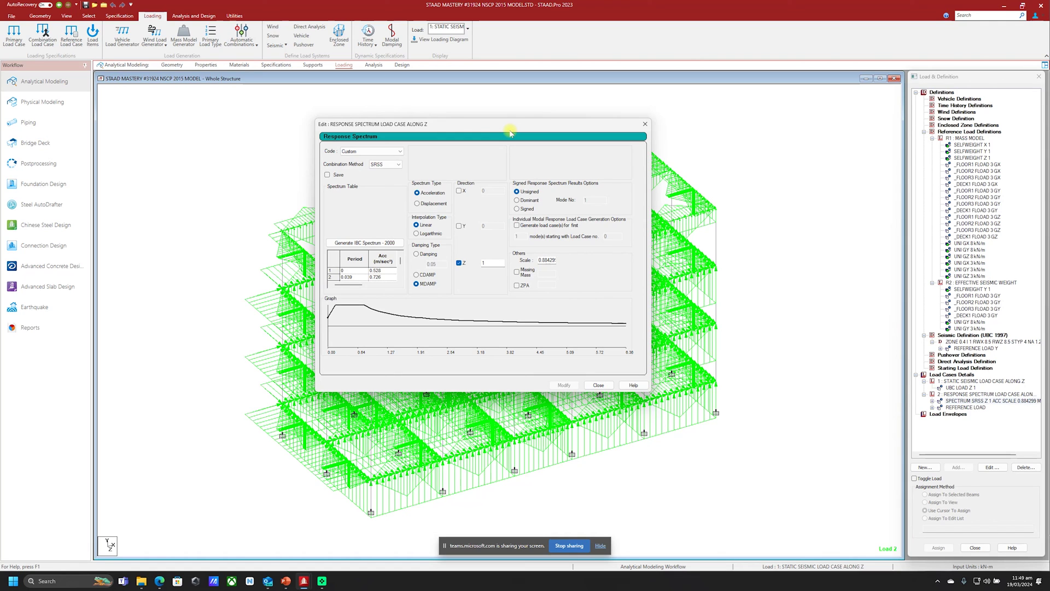
left_click(349, 151)
left_click(371, 270)
left_click_drag(374, 285, 347, 285)
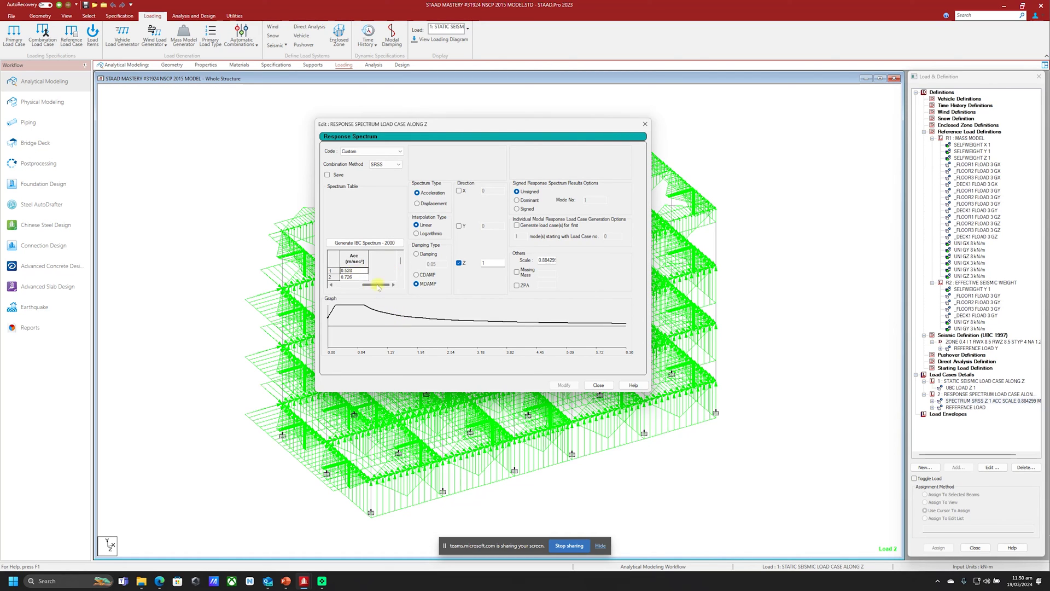
Switch to the PowerPoint presentation and examine the NSCP 2015 design response spectra on slide 27, Spectral Data
key("alt+Tab")
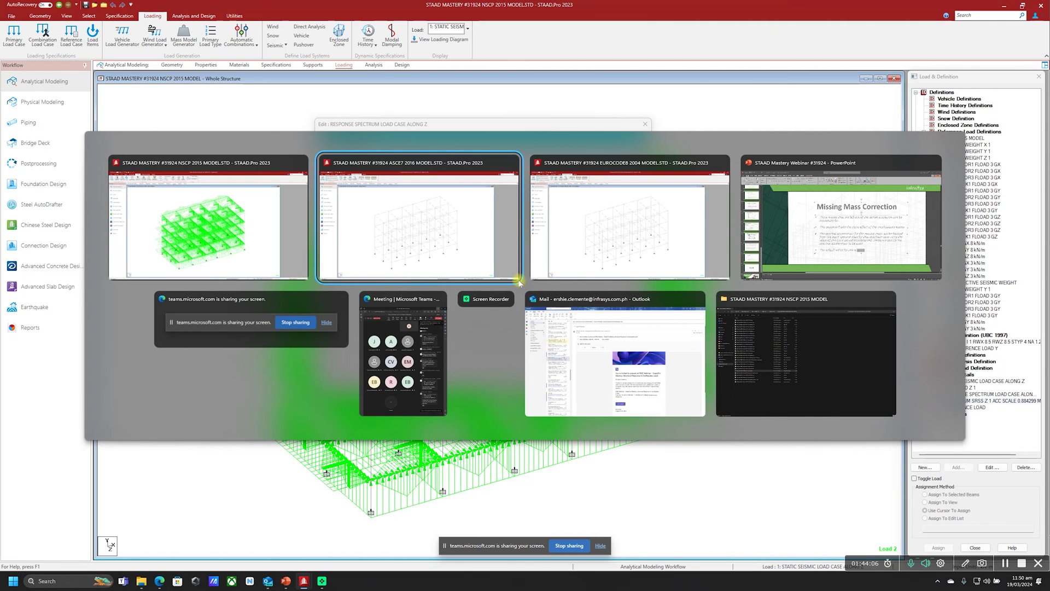
left_click(800, 238)
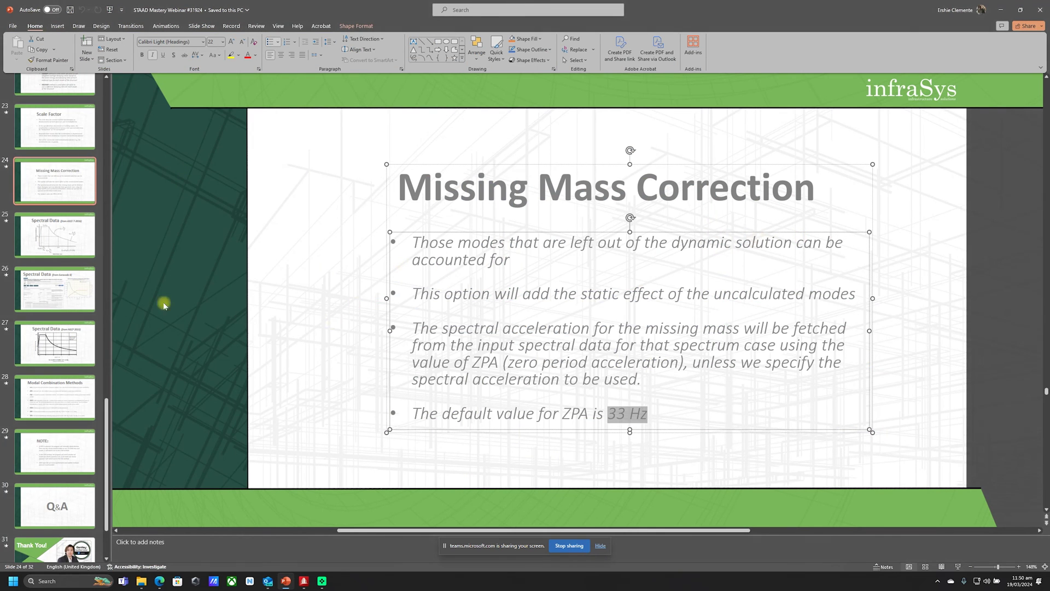
left_click(68, 353)
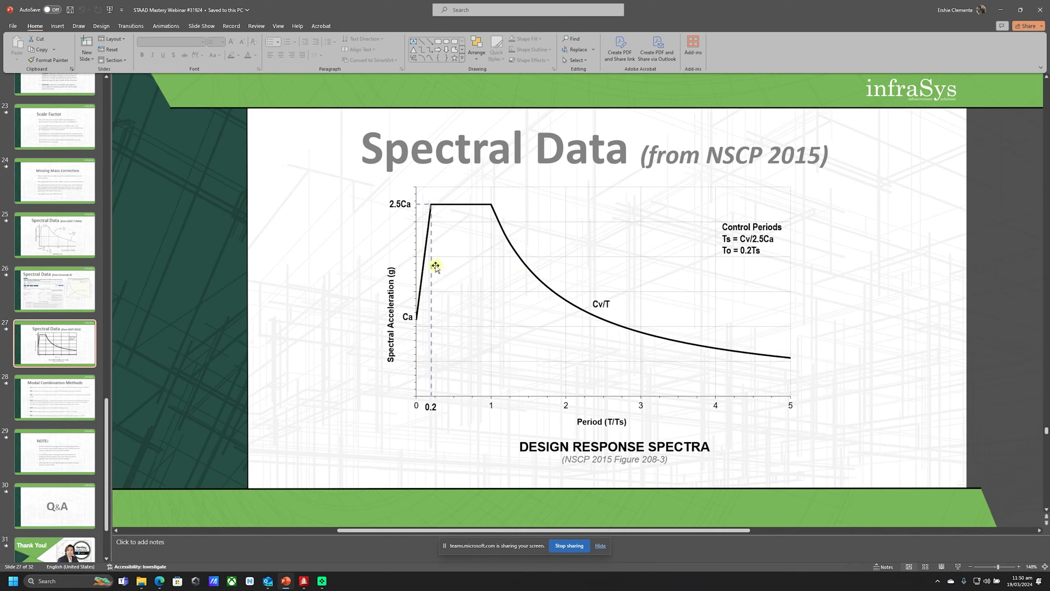
left_click(499, 269)
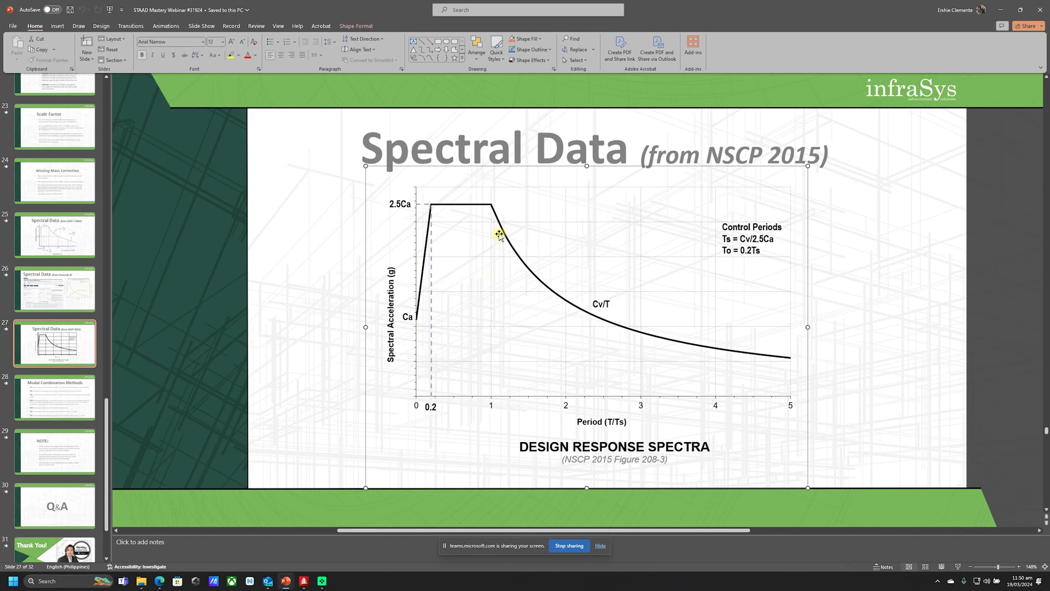
left_click(547, 241)
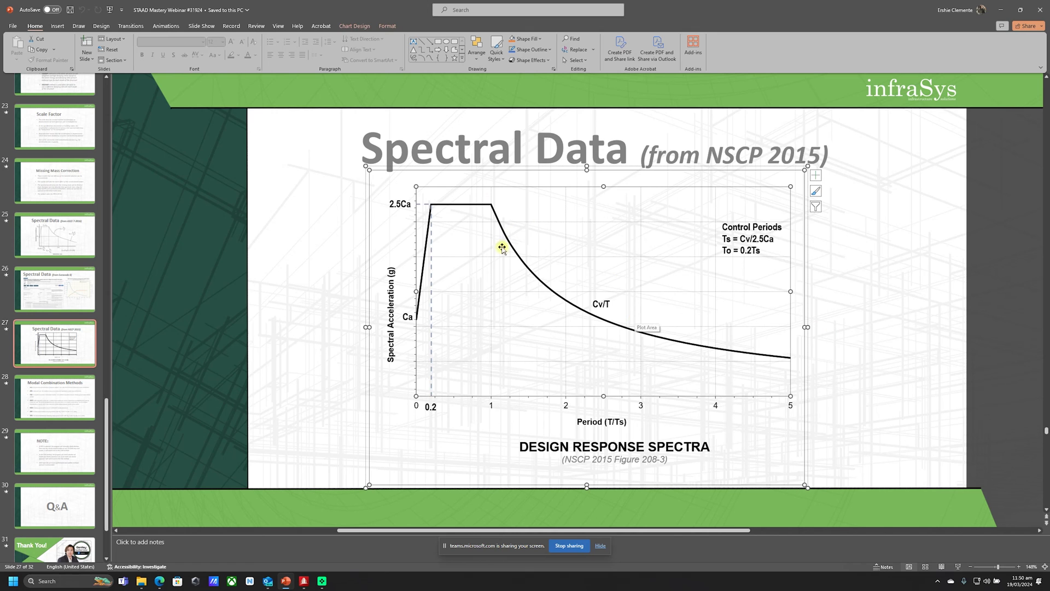
Return to STAAD.Pro, check the response spectrum's table, scale and Z direction factor, and close its settings without changes
key("alt+Tab")
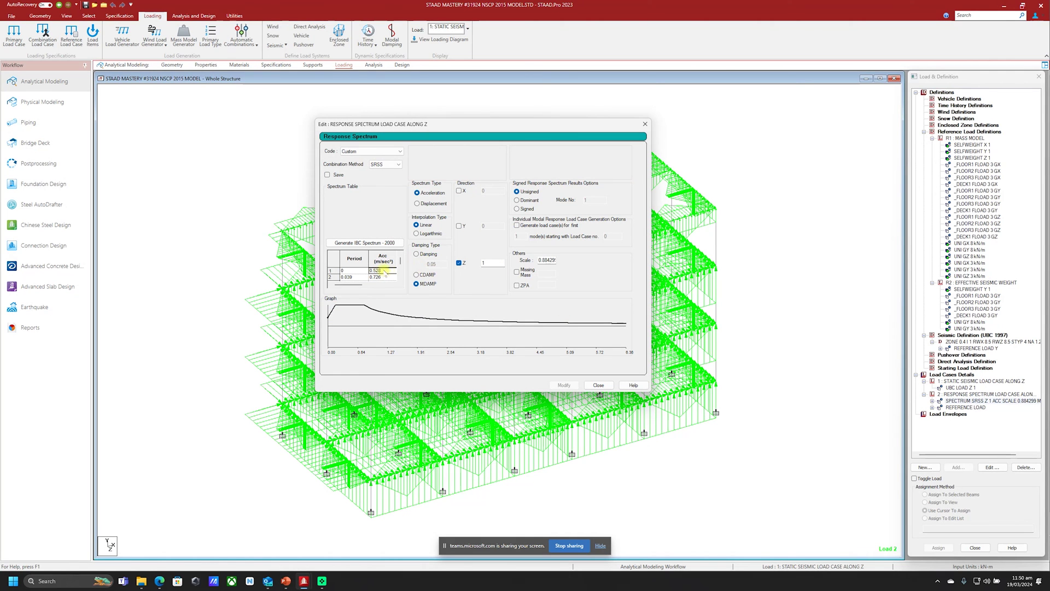
left_click(351, 266)
left_click(544, 259)
double_click(541, 259)
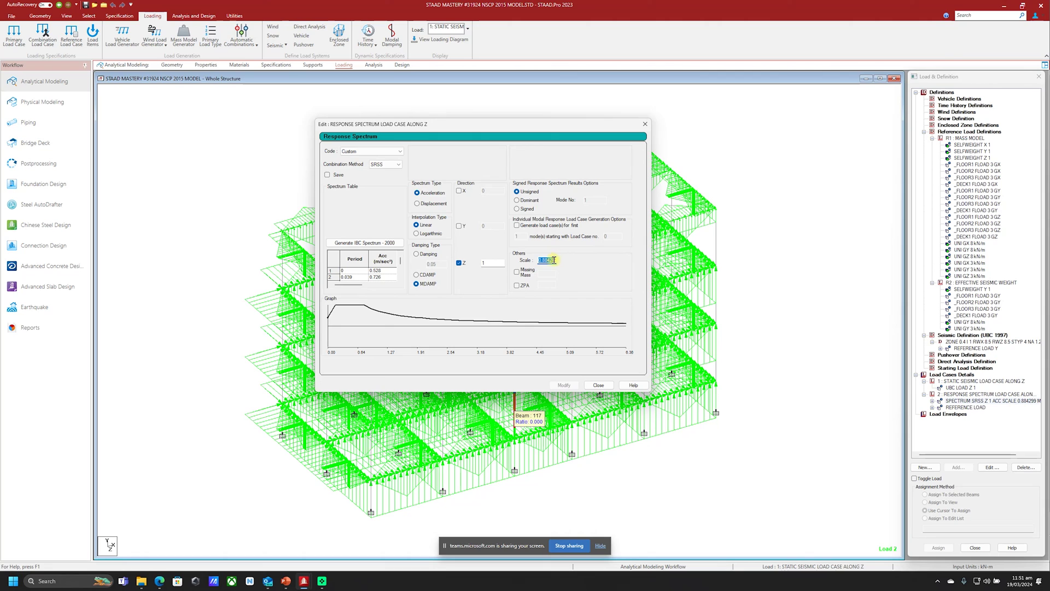
double_click(481, 263)
left_click(608, 383)
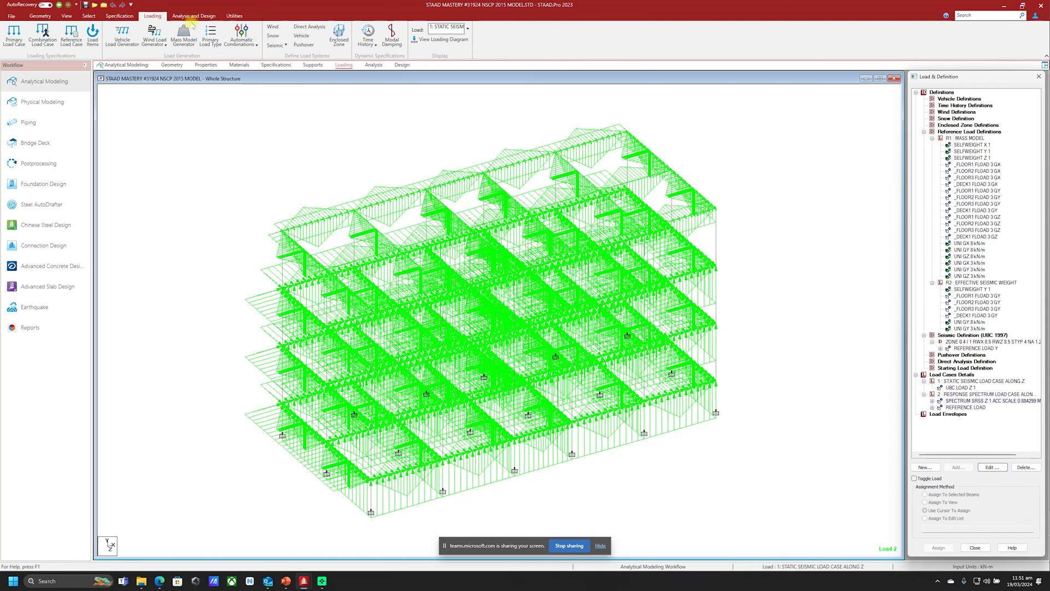
Run the analysis of the NSCP 2015 model and open its output file
left_click(184, 17)
left_click(133, 35)
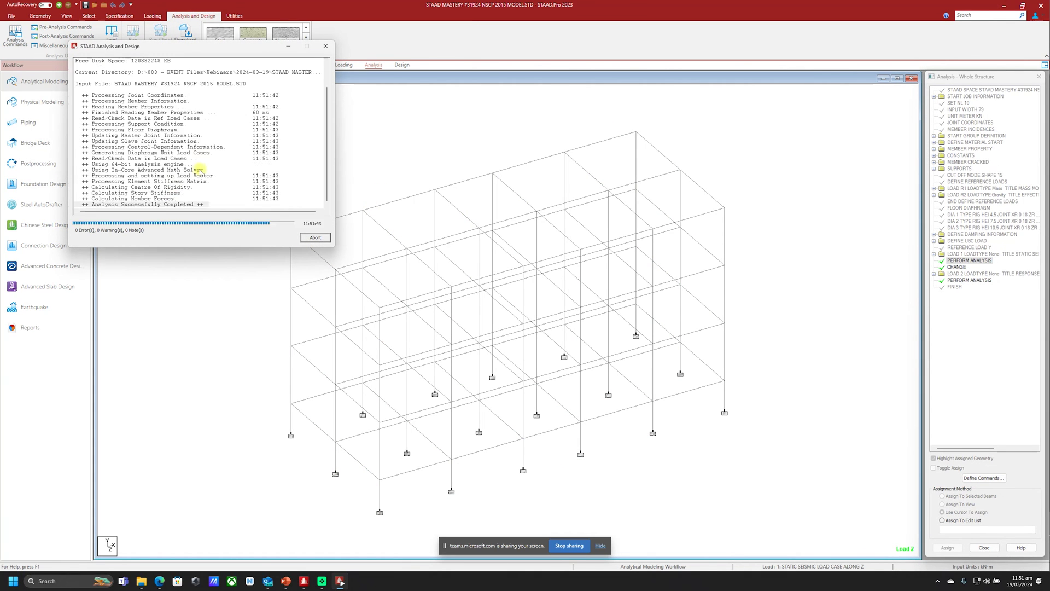
left_click(80, 222)
left_click(329, 238)
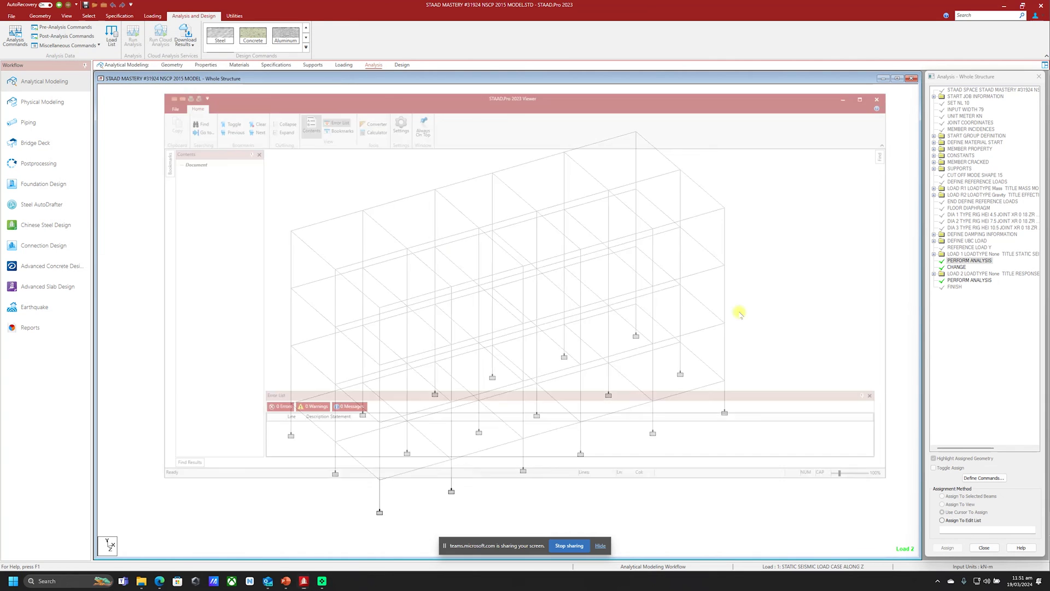
Locate the static seismic base shear along Z in the analysis output and highlight its value
left_click(195, 176)
scroll(442, 264, "down", 17)
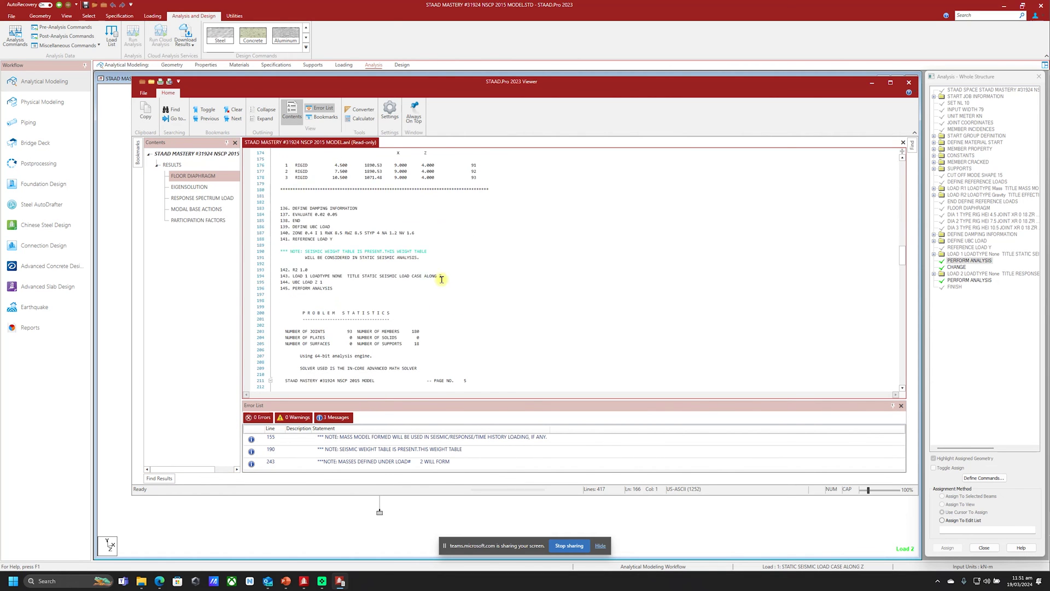
scroll(367, 322, "up", 15, "ctrl")
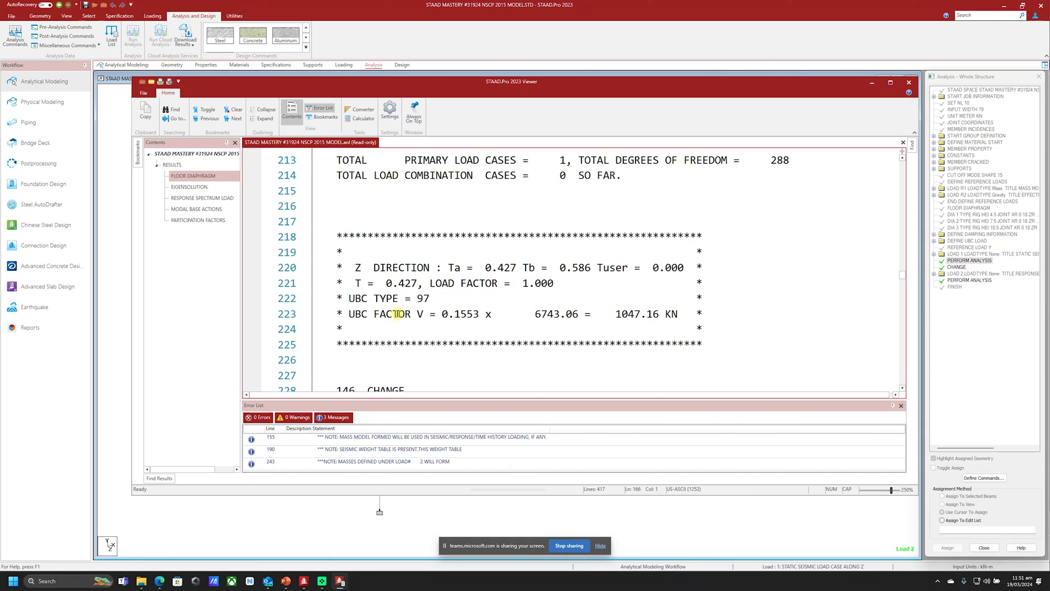
left_click_drag(616, 313, 678, 313)
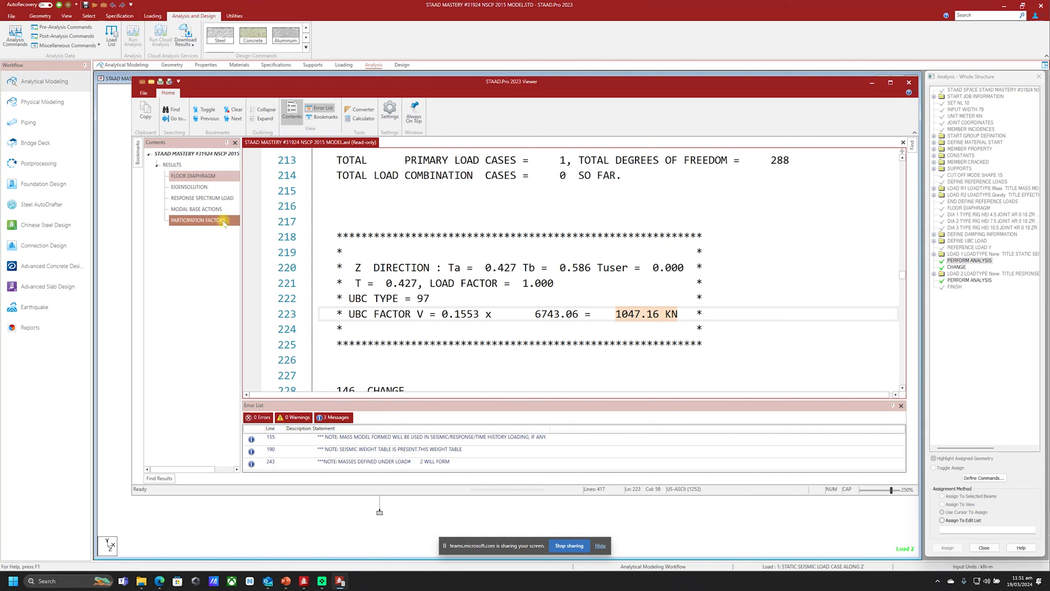
Highlight the Total SRSS Shear row under Participation Factors to compare it with the static base shear, and close the output viewer
left_click(198, 220)
scroll(653, 272, "down", 1, "ctrl")
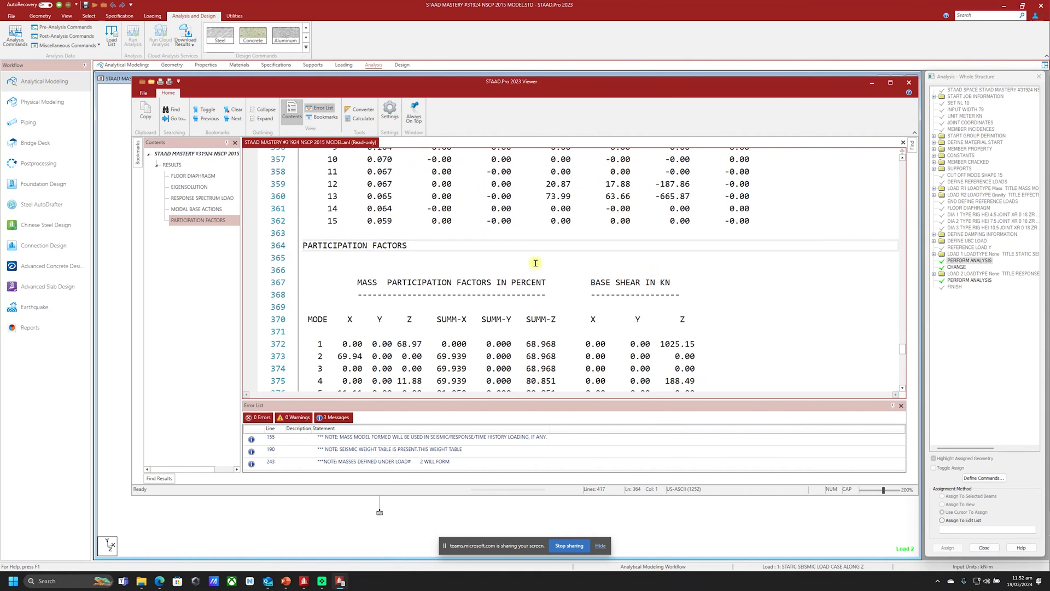
scroll(535, 265, "down", 3)
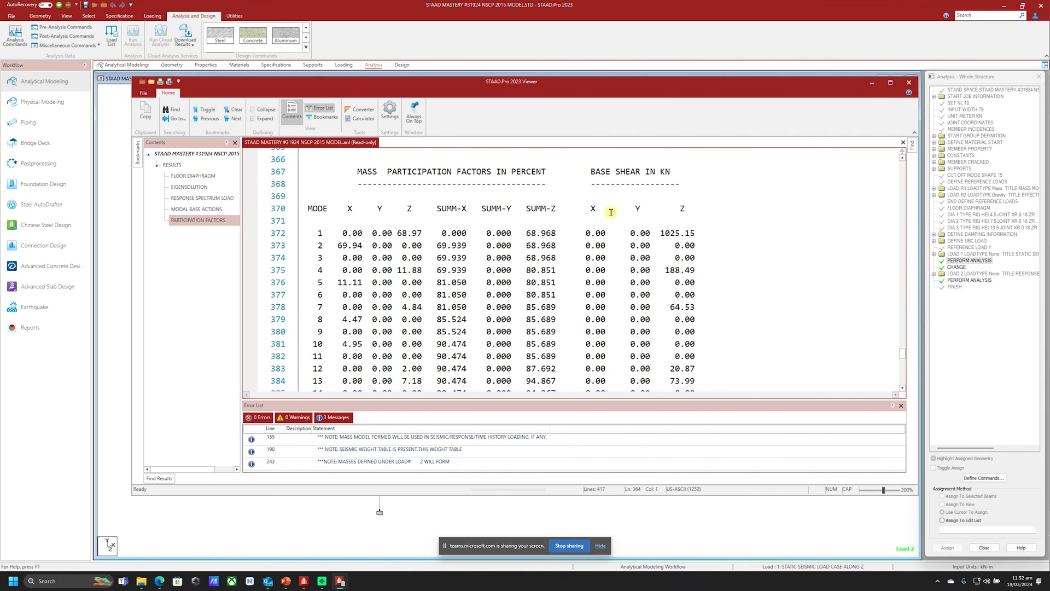
scroll(588, 211, "down", 3)
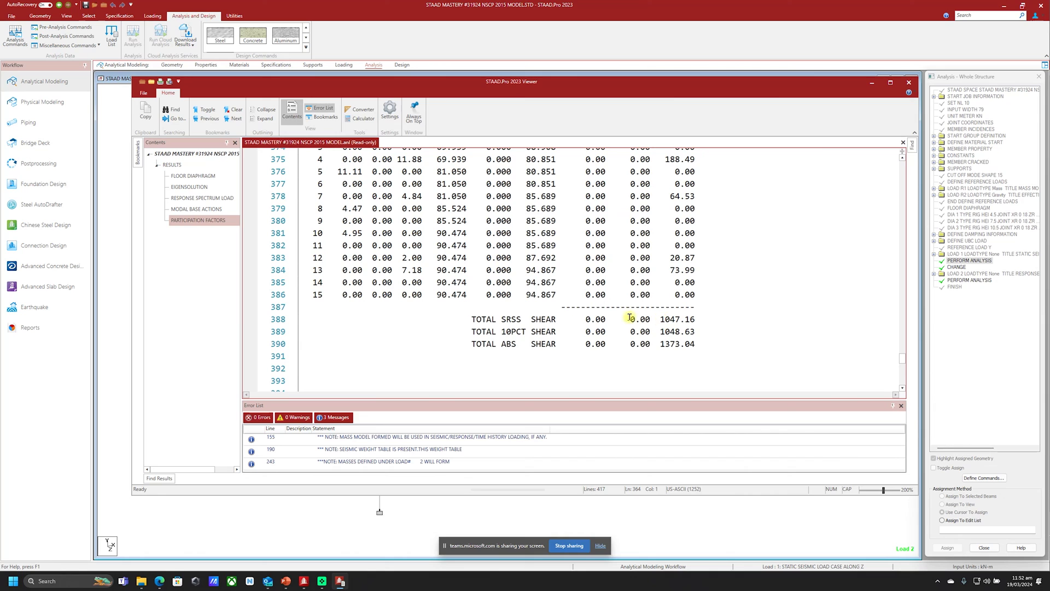
left_click_drag(471, 319, 695, 323)
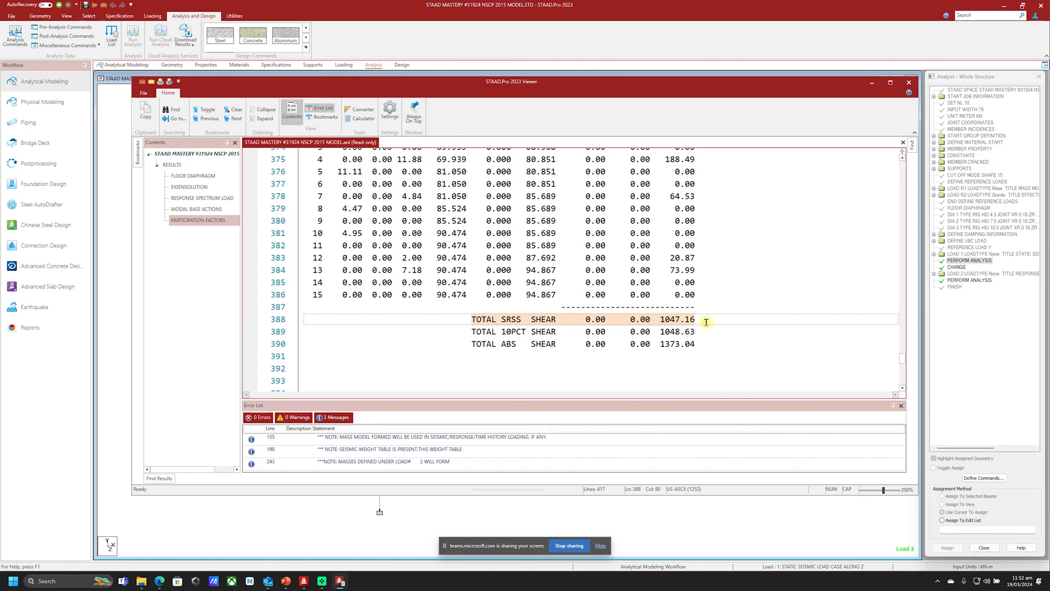
left_click(705, 322)
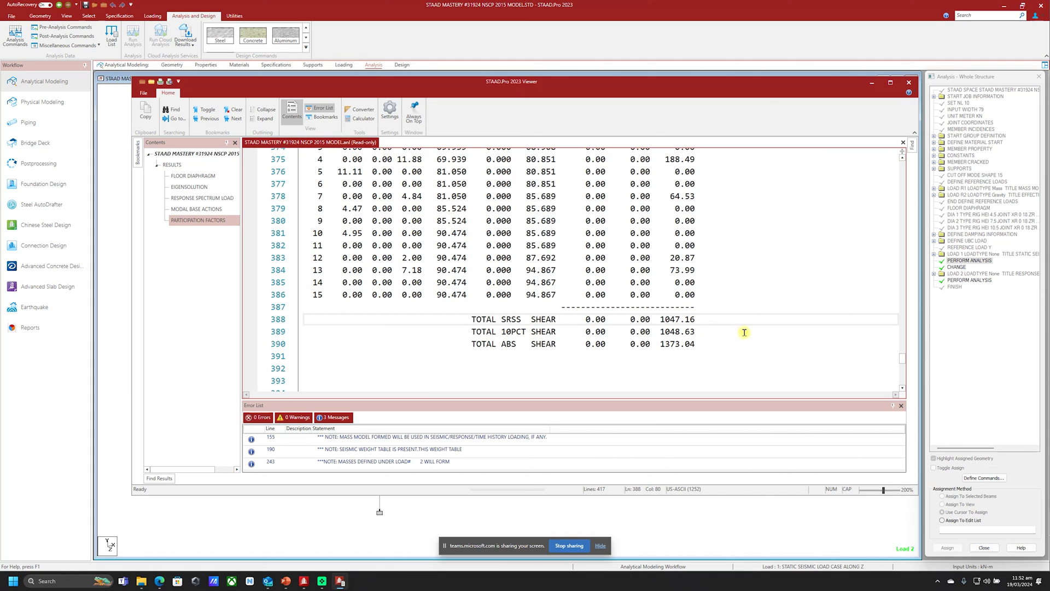
scroll(747, 334, "up", 10)
mouse_move(900, 343)
left_mouse_down()
mouse_move(903, 366)
mouse_move(900, 335)
left_mouse_up()
left_click(909, 83)
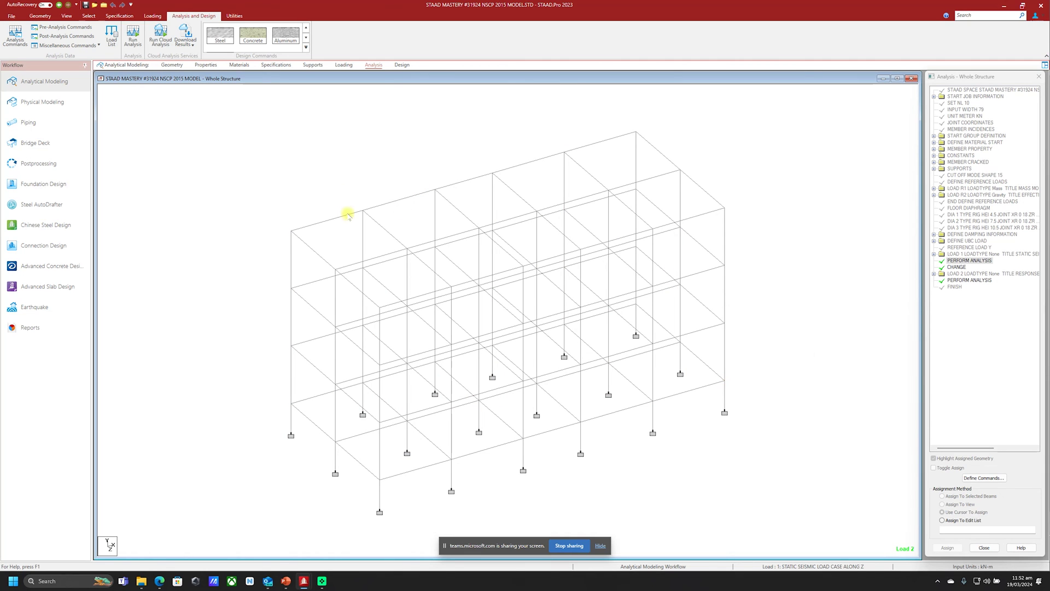
Switch to the PowerPoint presentation and review slide 28, Modal Combination Methods, and the note on slide 29
left_click(286, 581)
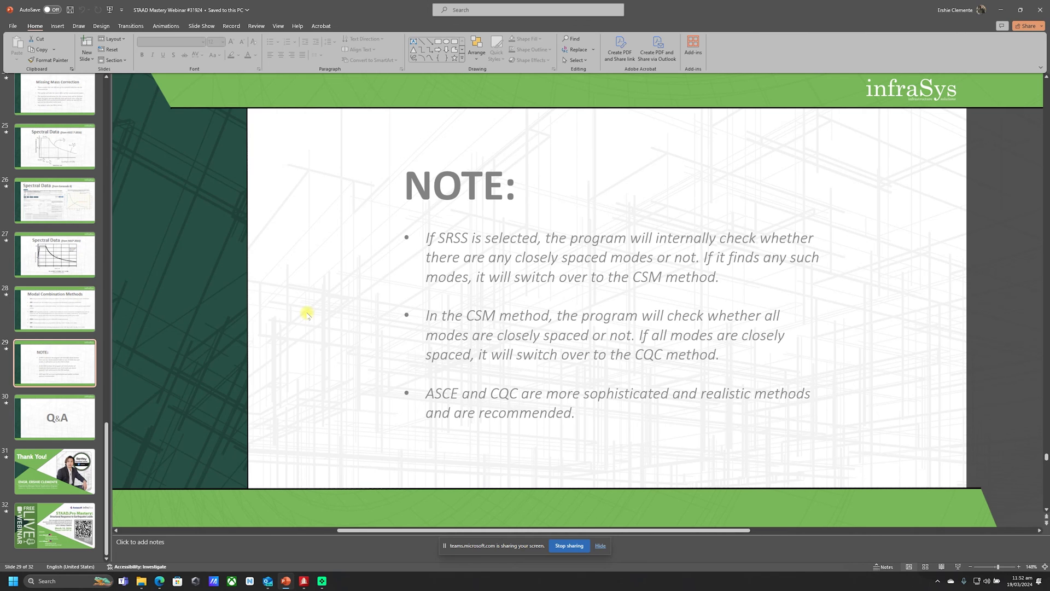
left_click(68, 312)
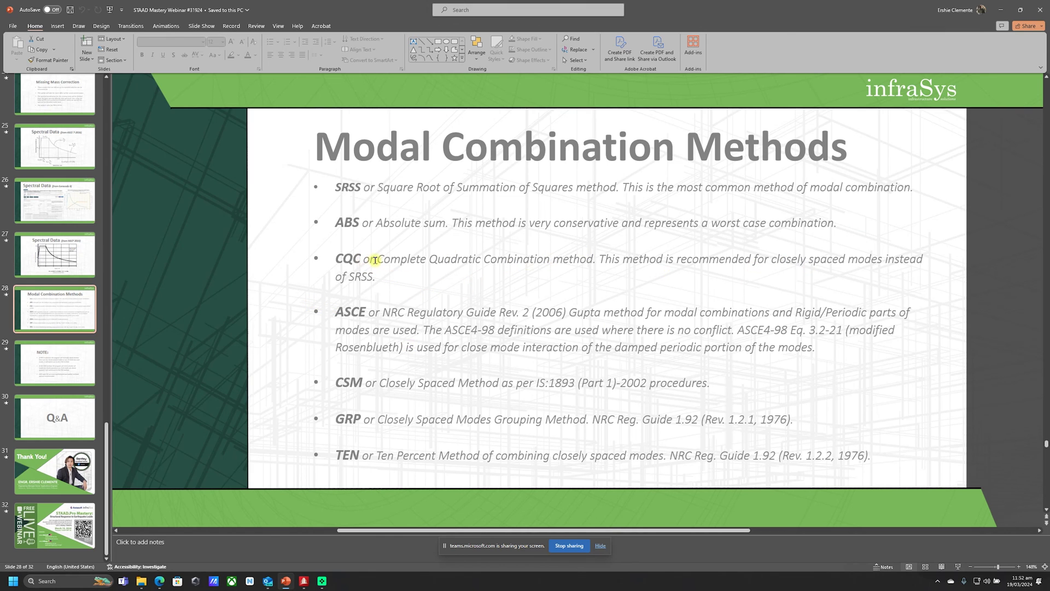
left_click(73, 364)
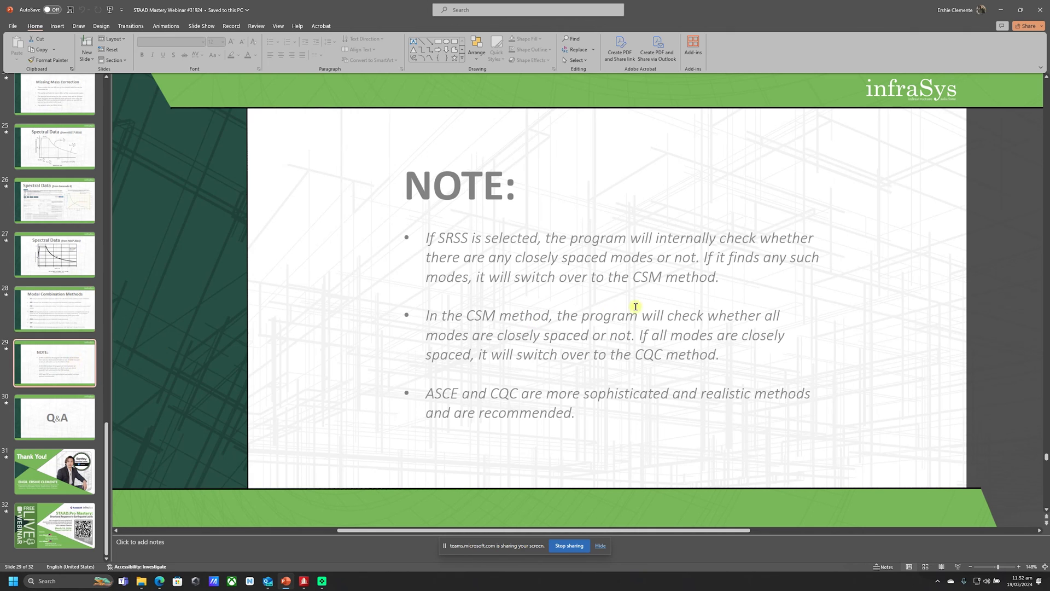